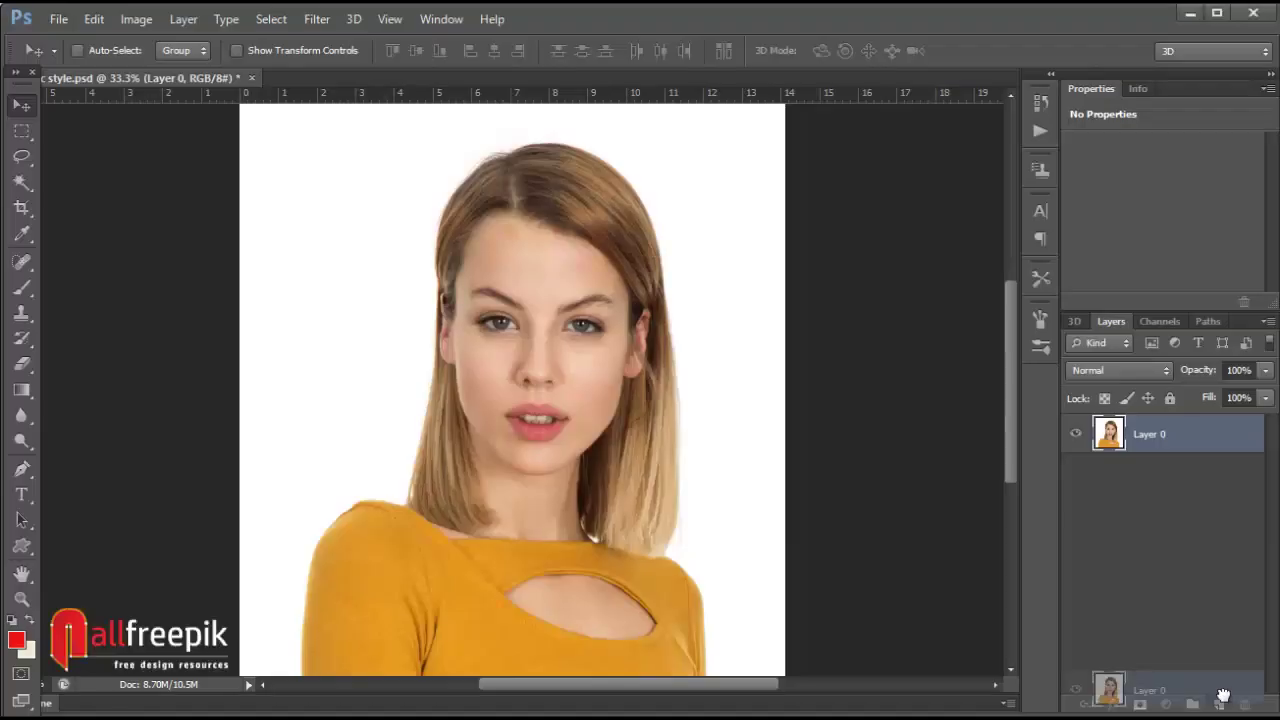
# Step: Duplicate the portrait Layer 0 as Layer 0 copy and hide the original Layer 0
pyautogui.hotkey('ctrl', 'j')
pyautogui.click(1076, 472)
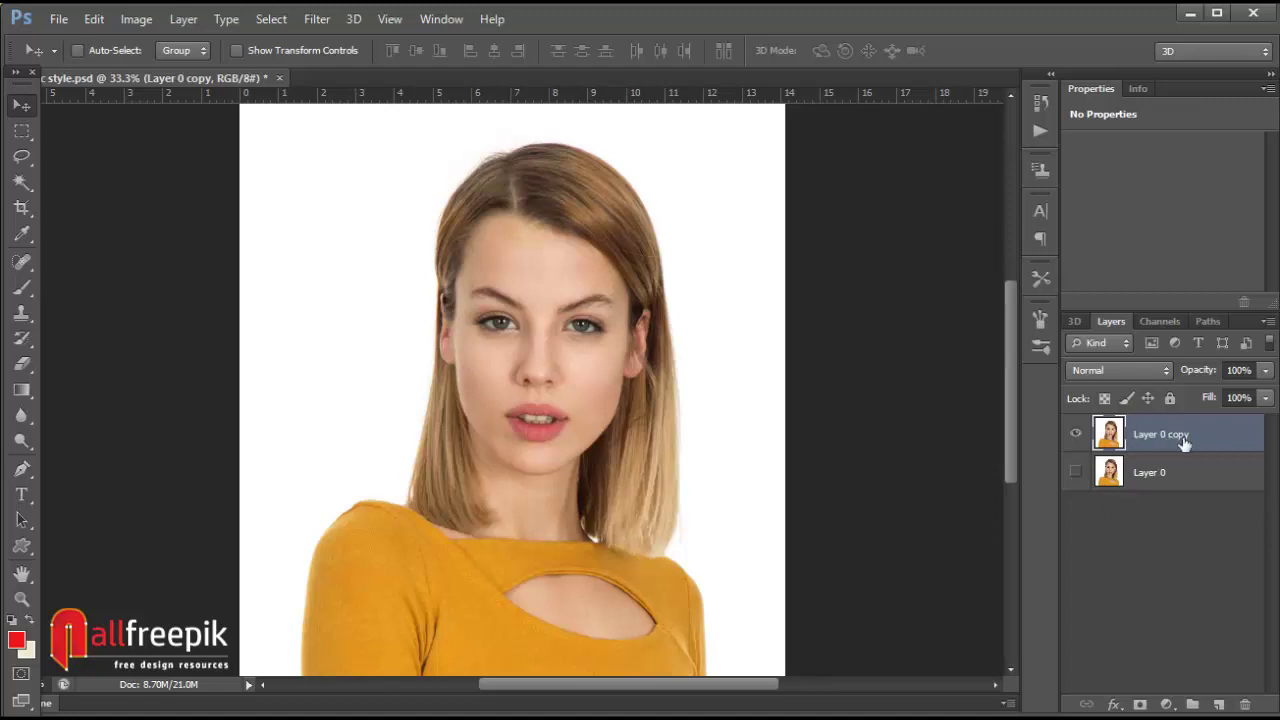
pyautogui.click(314, 24)
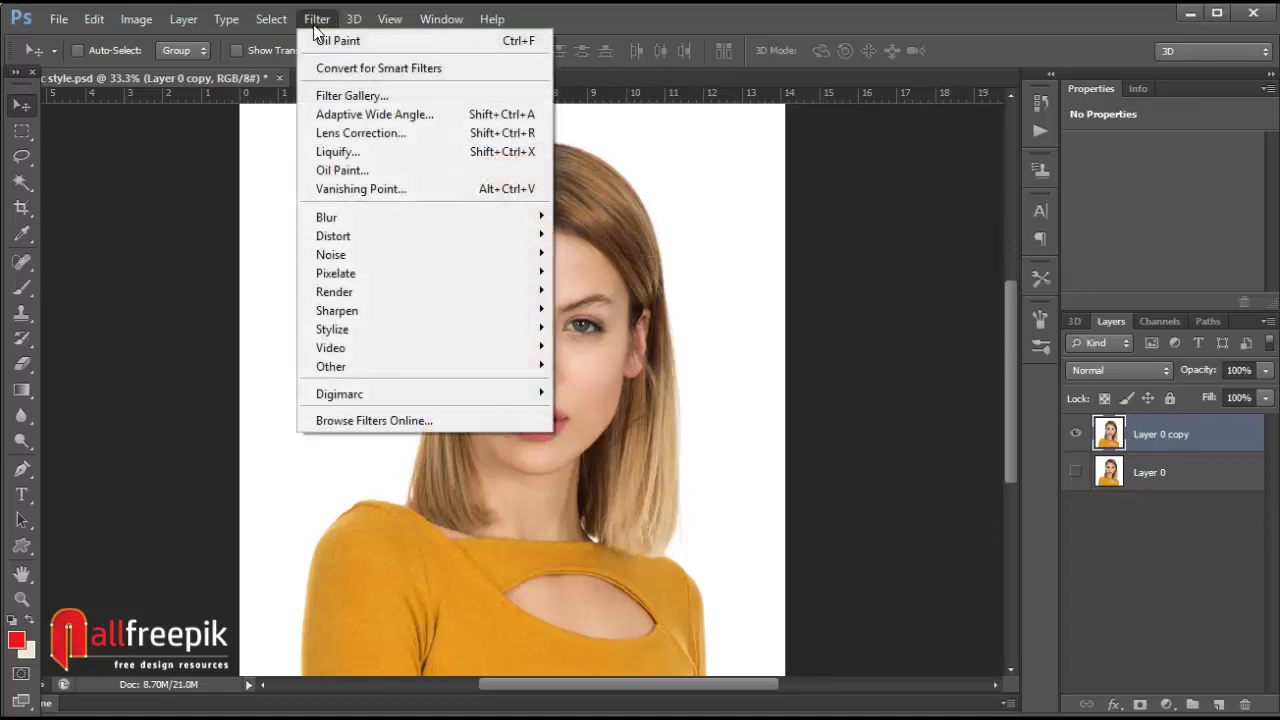
# Step: Choose Artistic > Poster Edges in the Filter Gallery and centre the face in the preview
pyautogui.click(338, 96)
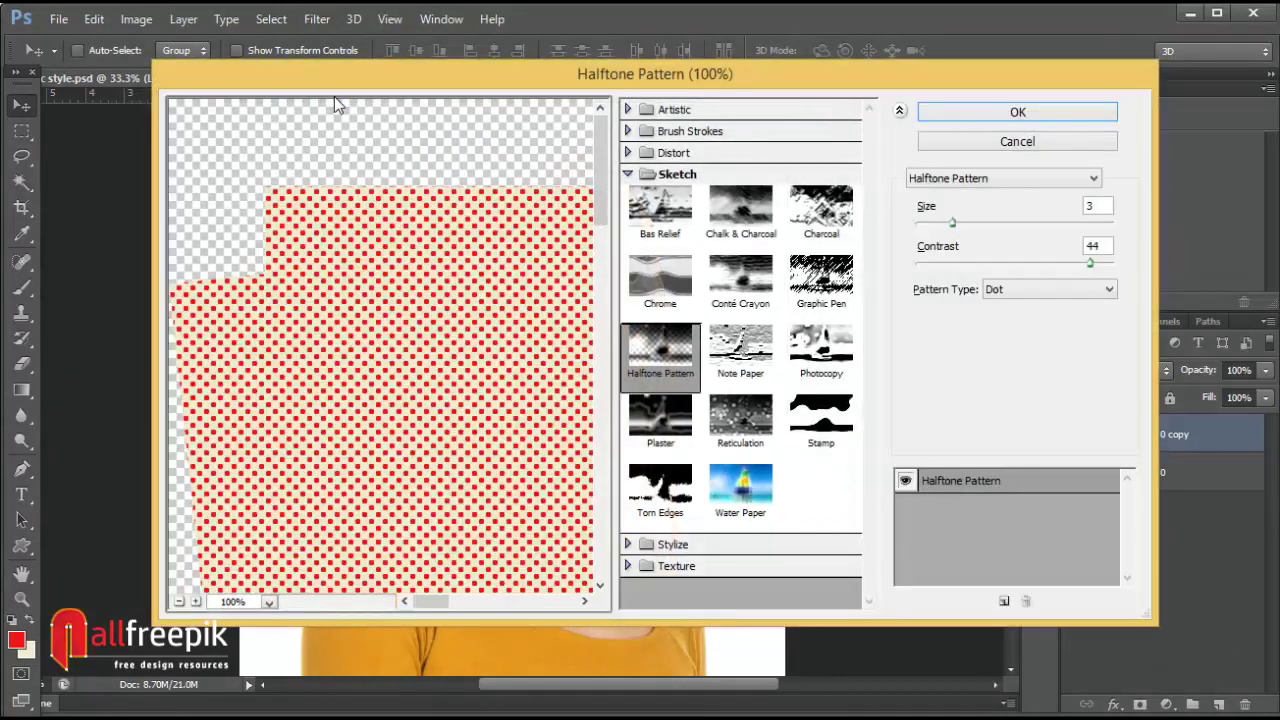
pyautogui.click(650, 174)
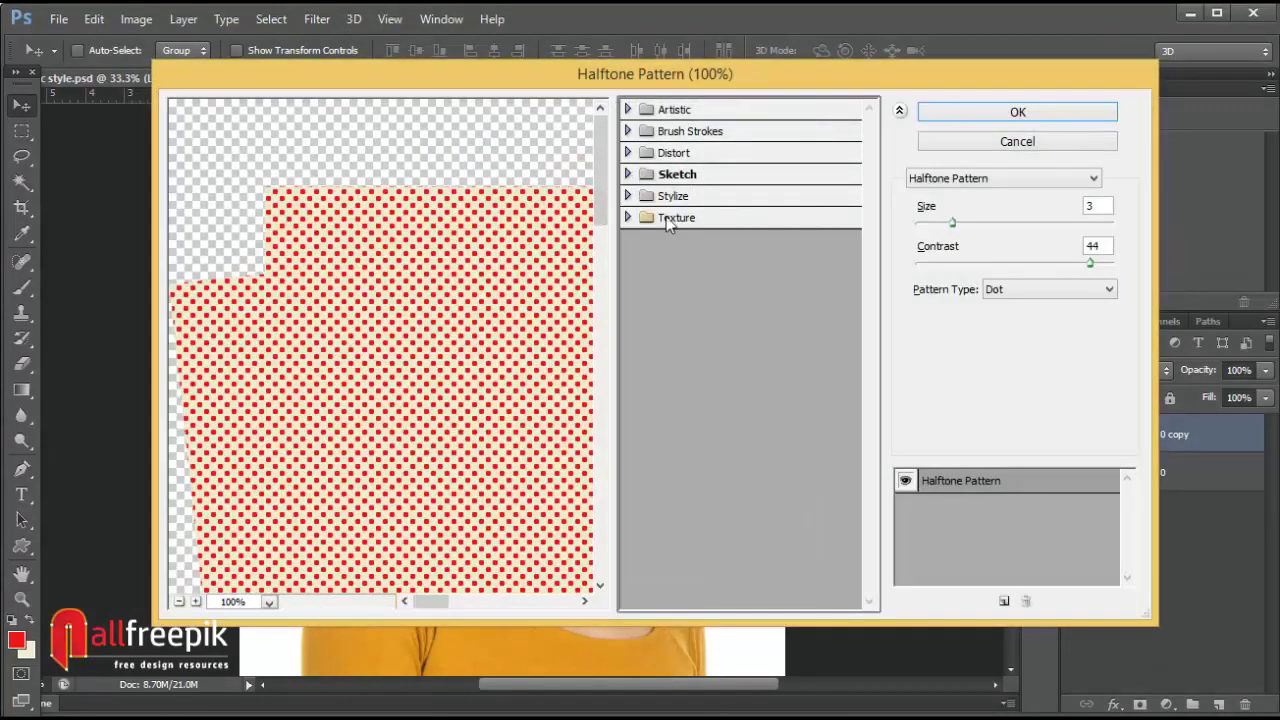
pyautogui.click(680, 111)
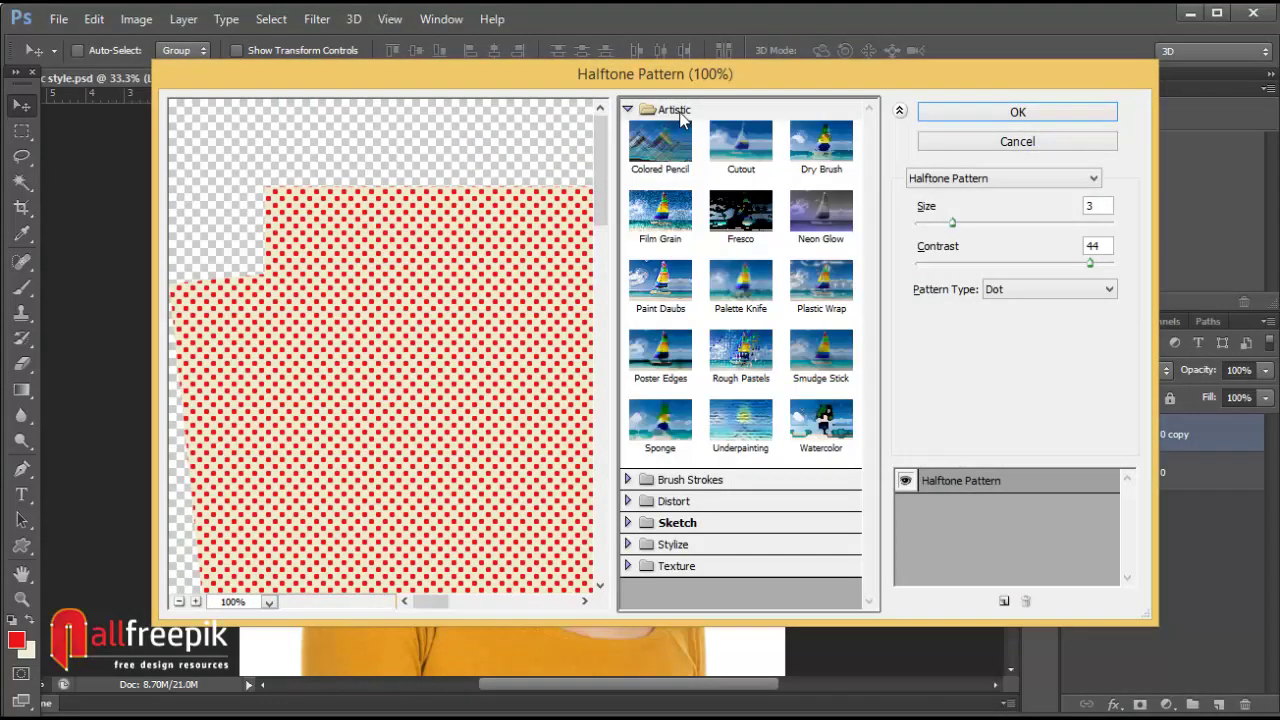
pyautogui.click(678, 362)
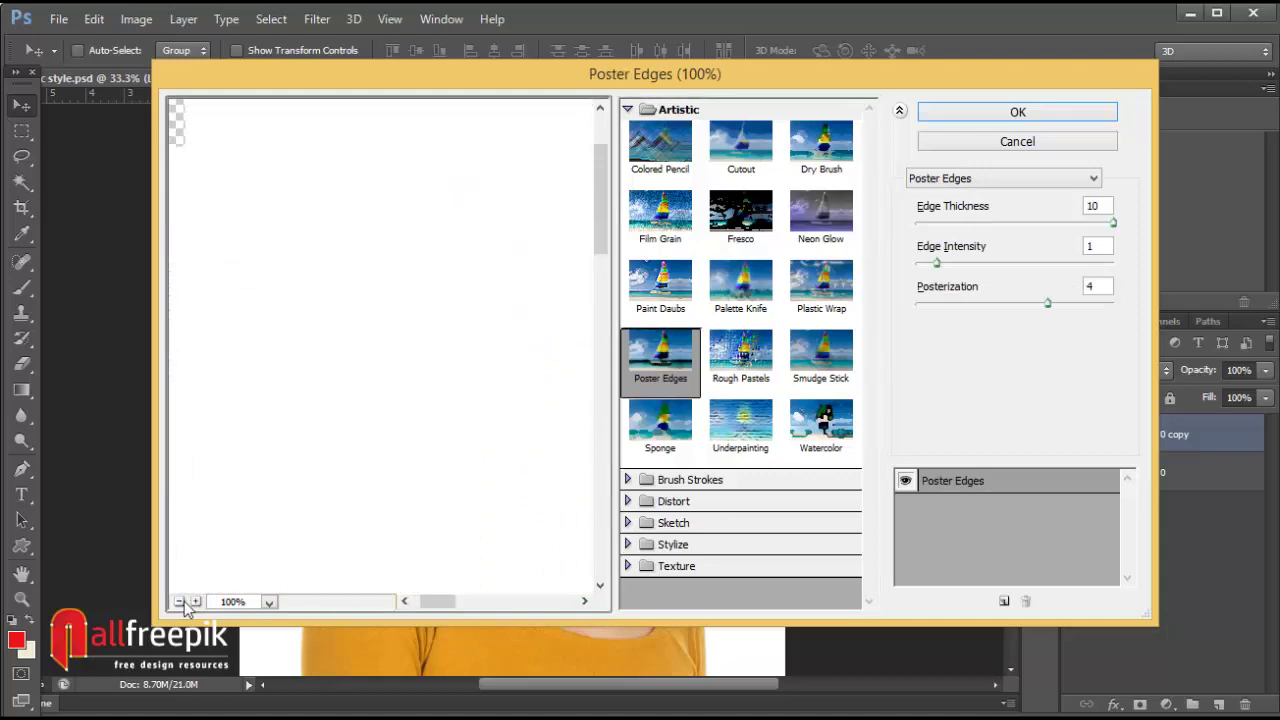
pyautogui.click(179, 601)
pyautogui.moveTo(557, 486); pyautogui.dragTo(437, 426)
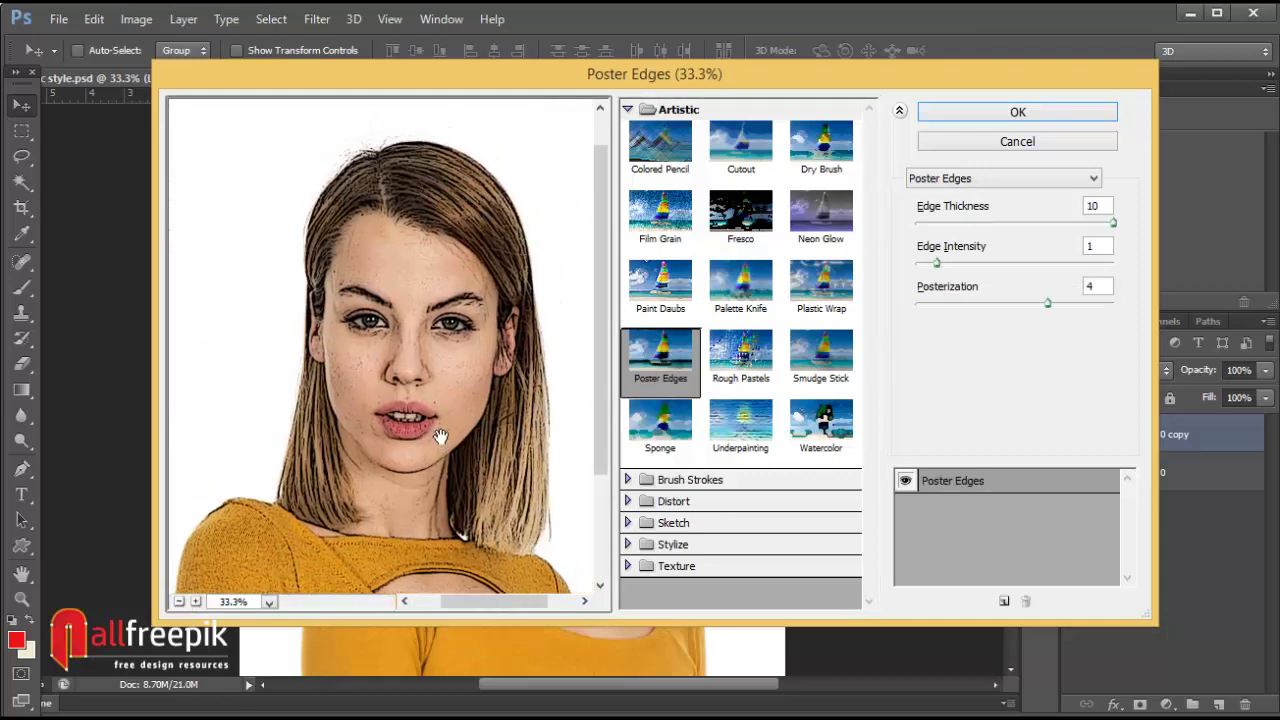
pyautogui.click(196, 601)
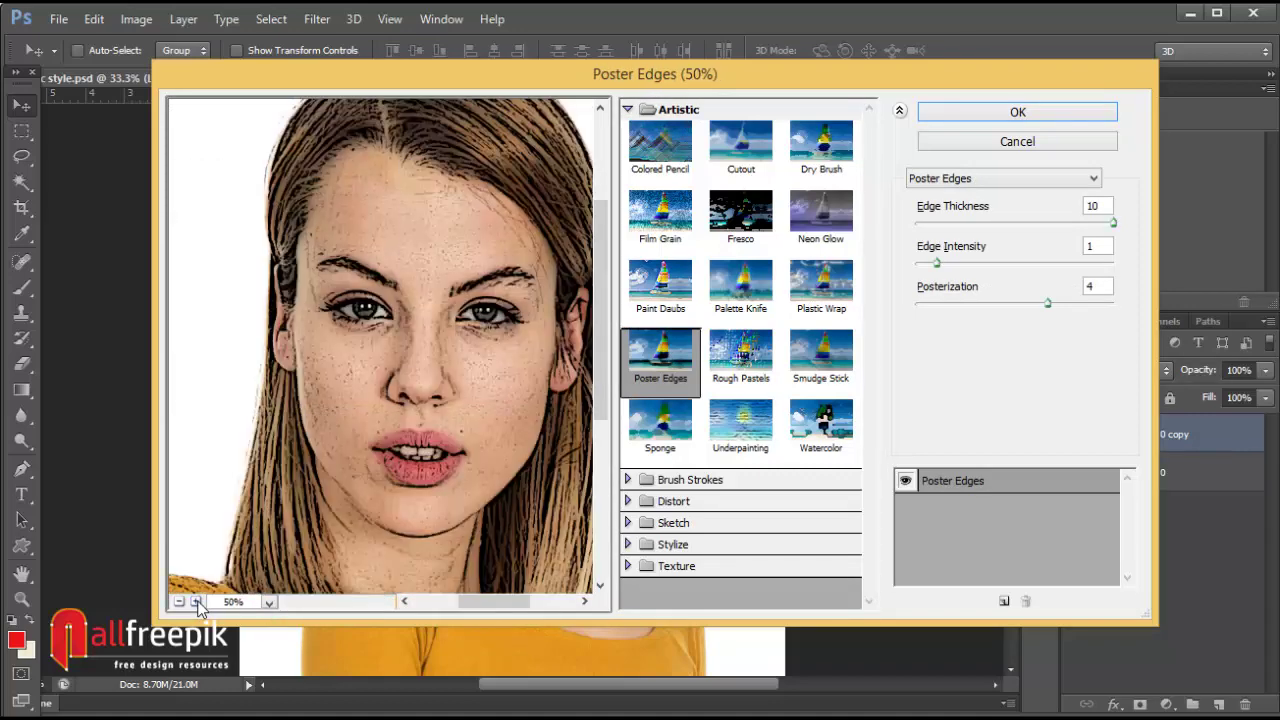
pyautogui.moveTo(359, 341); pyautogui.dragTo(334, 445)
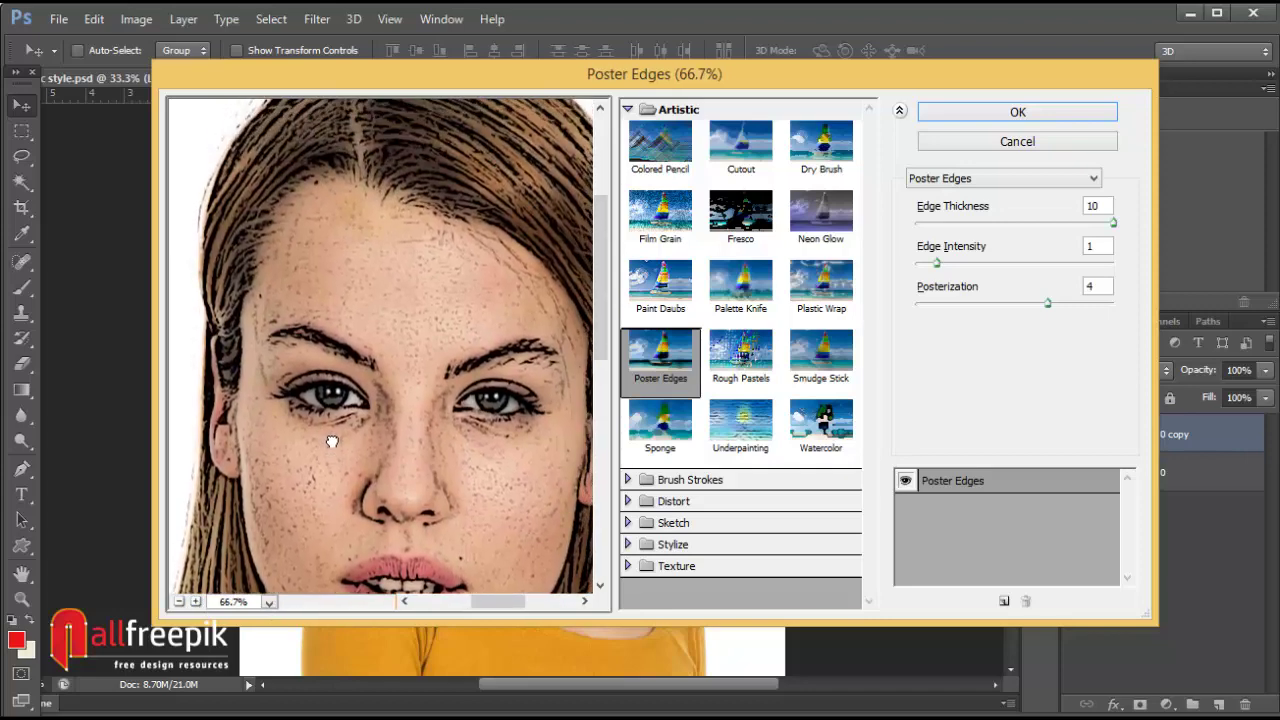
# Step: Set Poster Edges to edge thickness 8, edge intensity 1 and posterization 6
pyautogui.moveTo(932, 265); pyautogui.dragTo(940, 266)
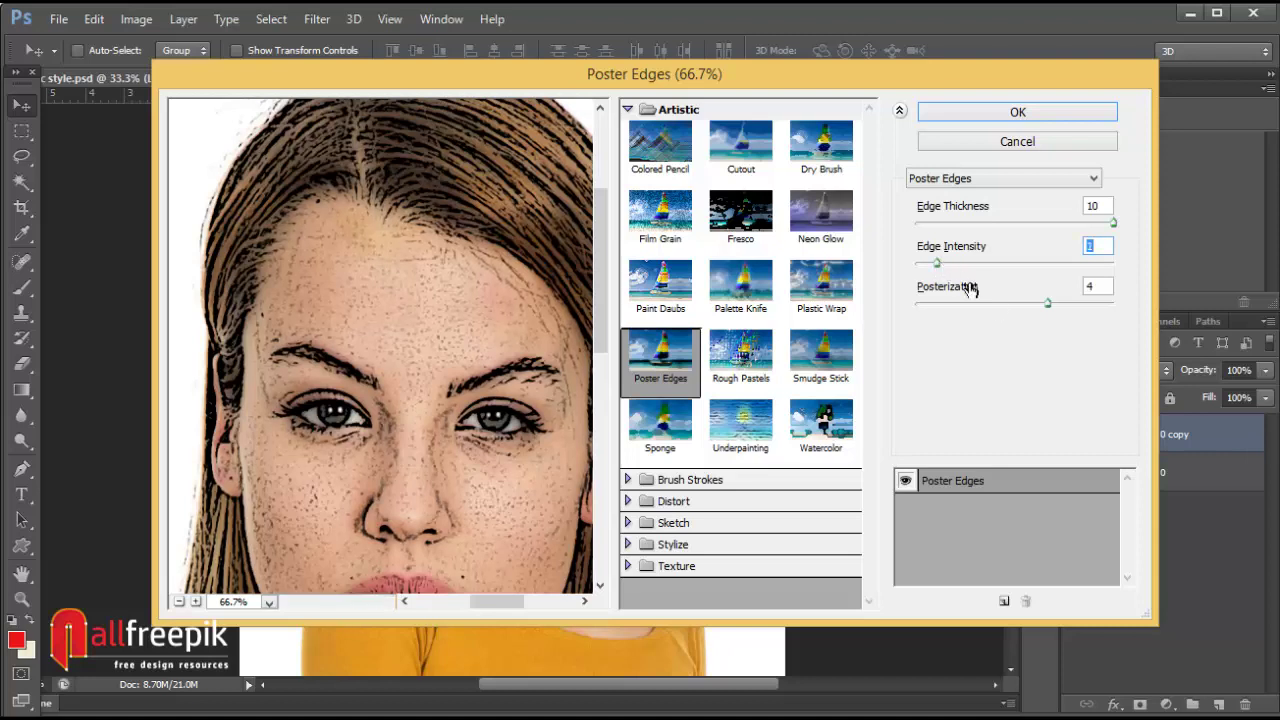
pyautogui.moveTo(1065, 304)
pyautogui.mouseDown()
pyautogui.moveTo(1012, 304)
pyautogui.moveTo(1119, 308)
pyautogui.moveTo(1097, 304)
pyautogui.mouseUp()
pyautogui.moveTo(1113, 224)
pyautogui.mouseDown()
pyautogui.moveTo(1049, 224)
pyautogui.moveTo(1080, 230)
pyautogui.mouseUp()
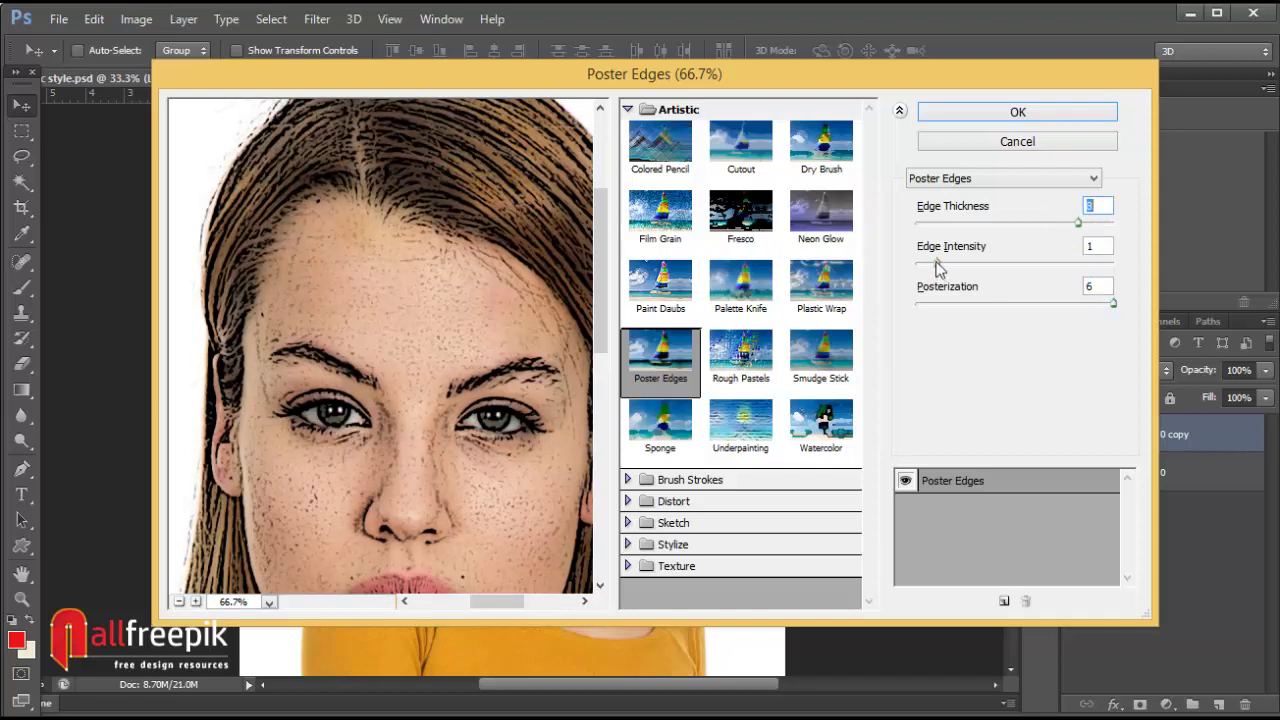
pyautogui.moveTo(937, 264); pyautogui.dragTo(942, 266)
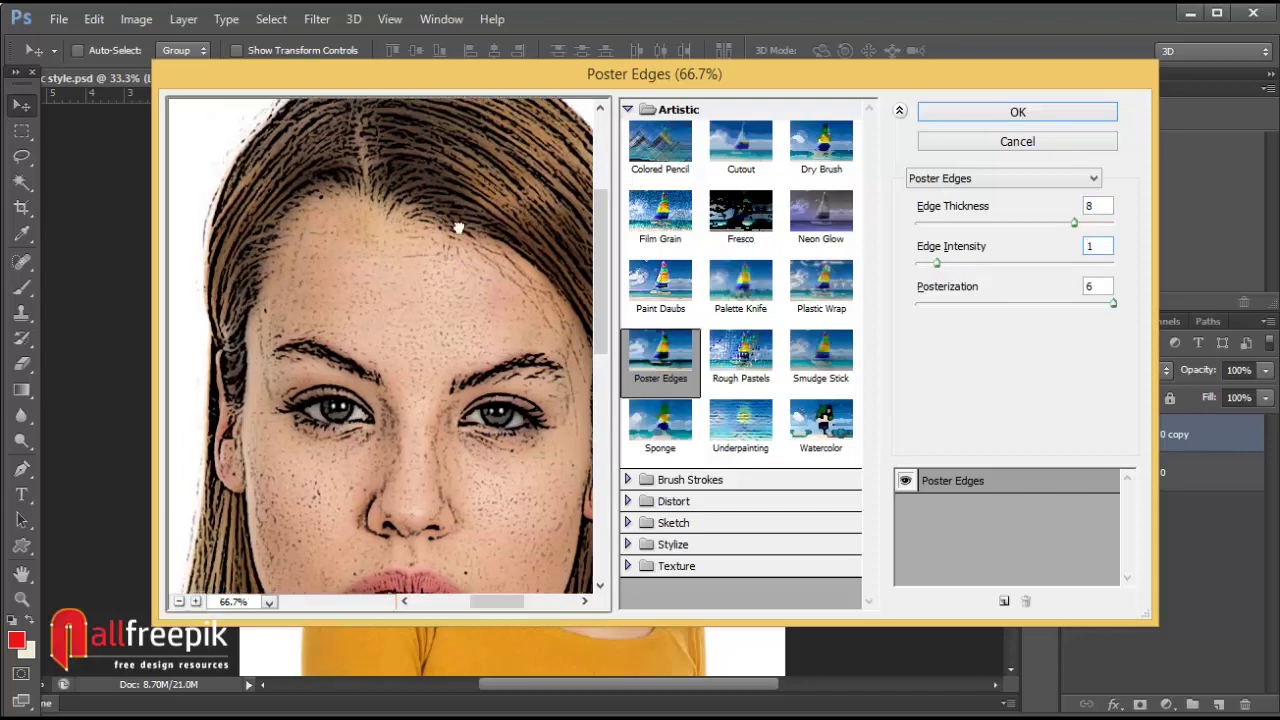
pyautogui.scroll(-5, 457, 229)
pyautogui.moveTo(355, 325); pyautogui.dragTo(395, 535)
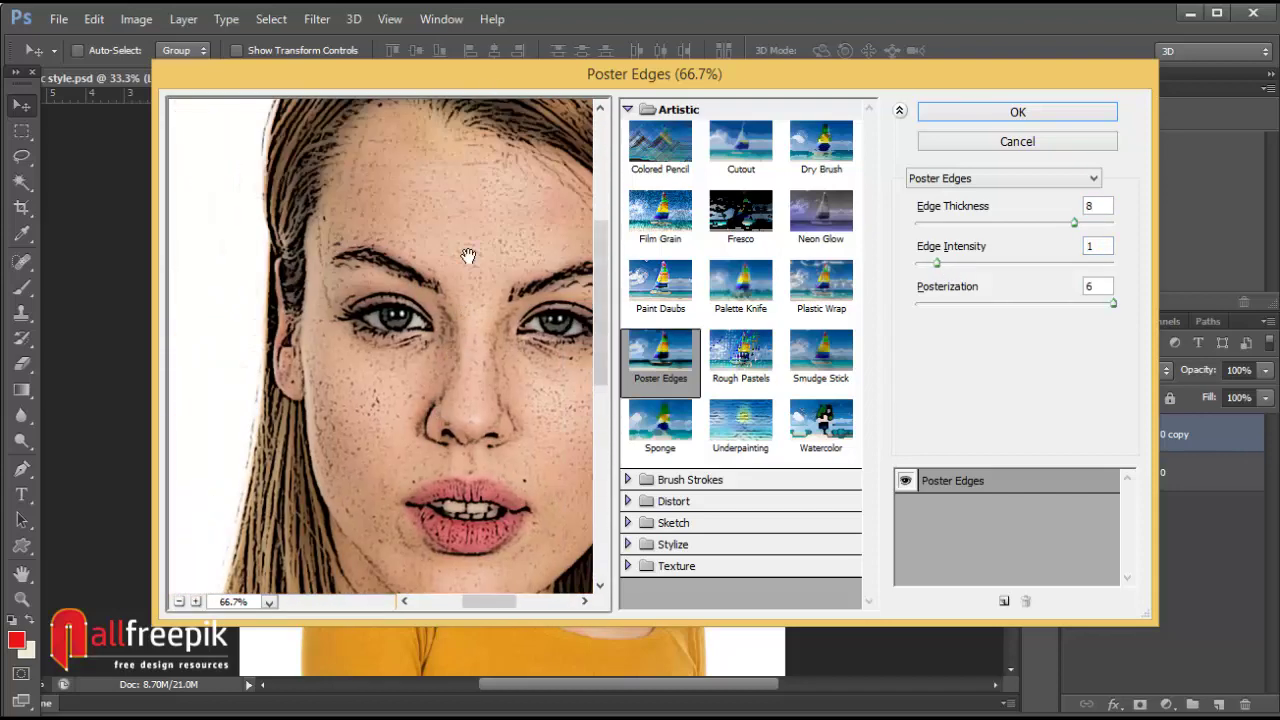
pyautogui.moveTo(469, 251); pyautogui.dragTo(450, 490)
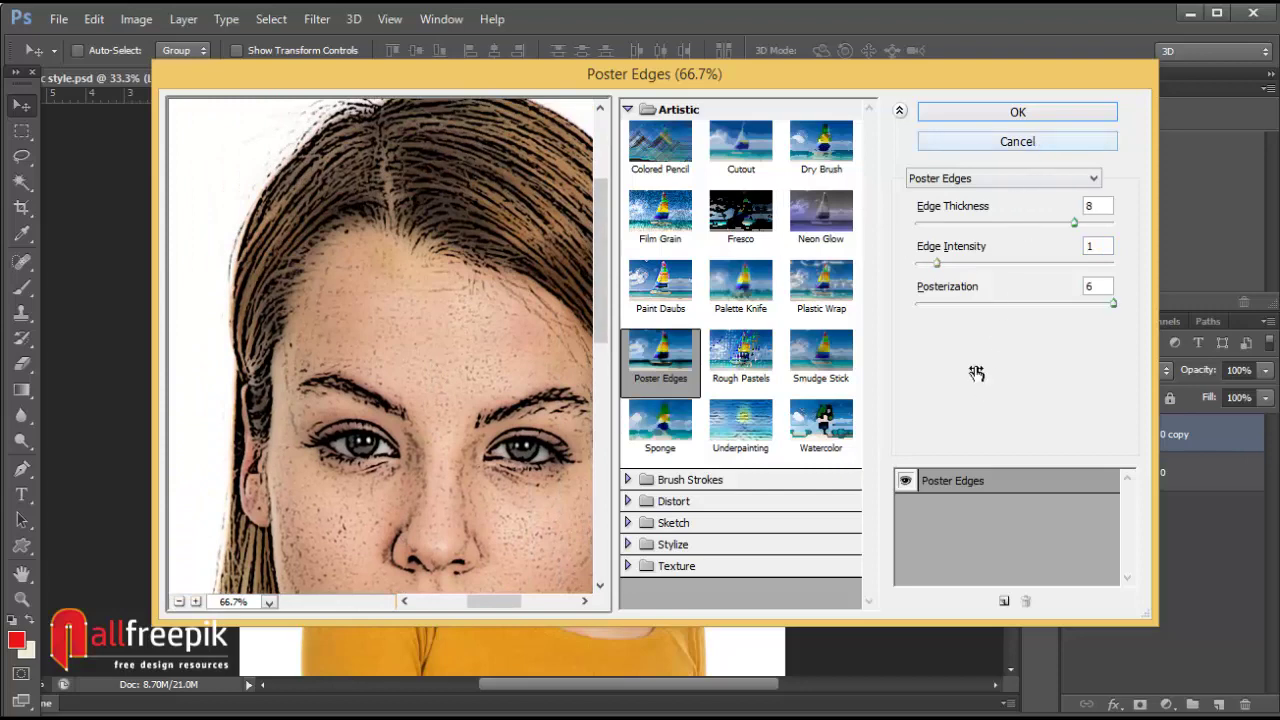
# Step: Compare the preview with and without the effect, then apply Poster Edges
pyautogui.click(905, 482)
pyautogui.click(907, 482)
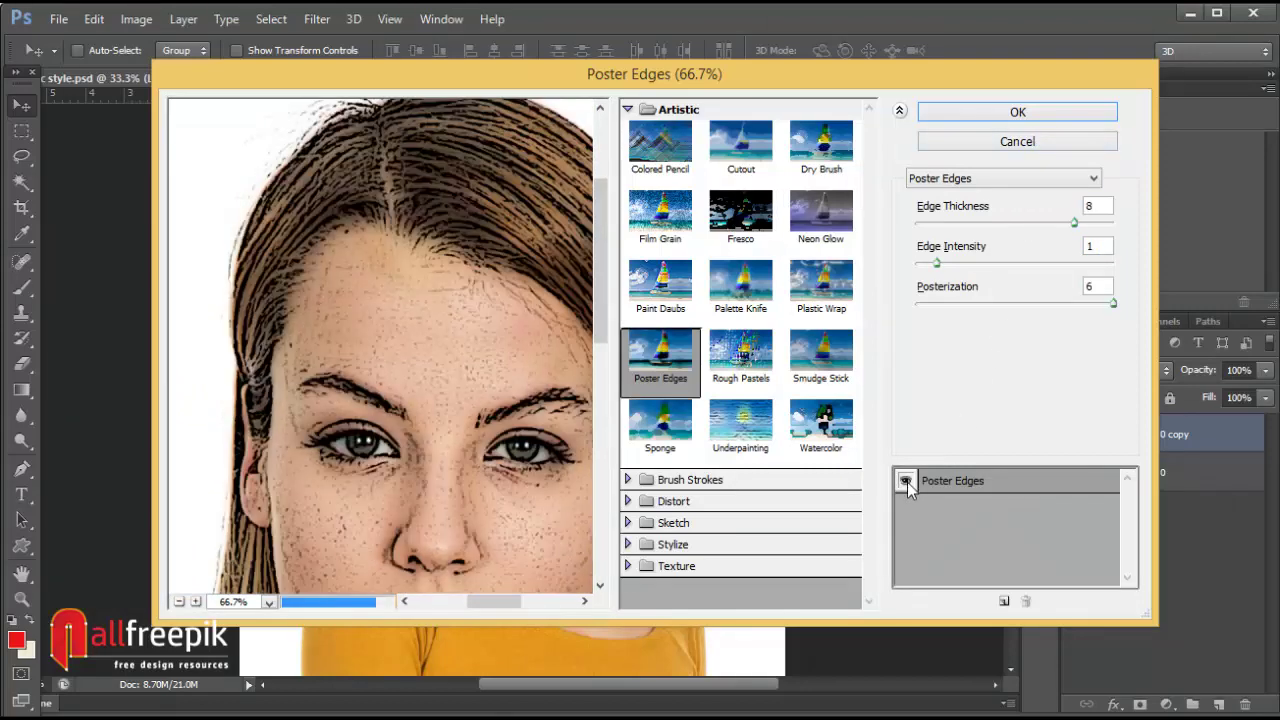
pyautogui.click(907, 482)
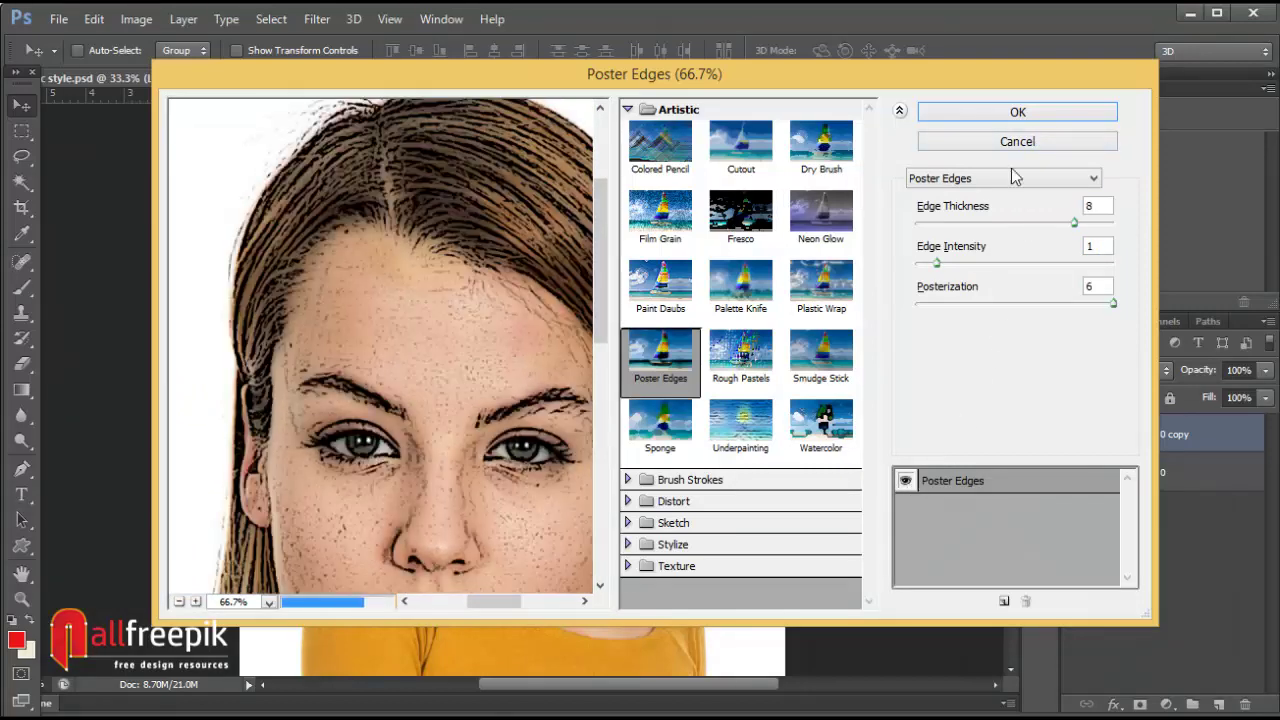
pyautogui.click(1032, 113)
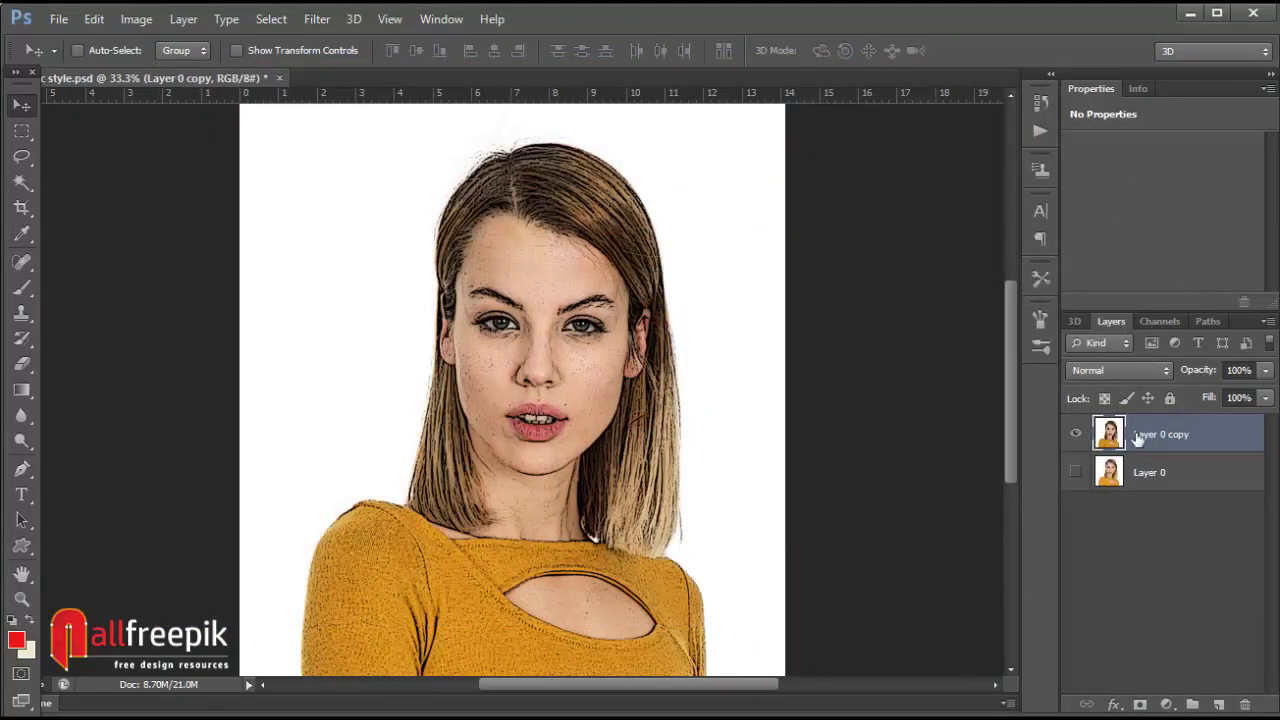
# Step: Duplicate the inked layer as Layer 0 copy 2 and preview the whole face in the Filter Gallery
pyautogui.moveTo(1168, 438); pyautogui.dragTo(1218, 703)
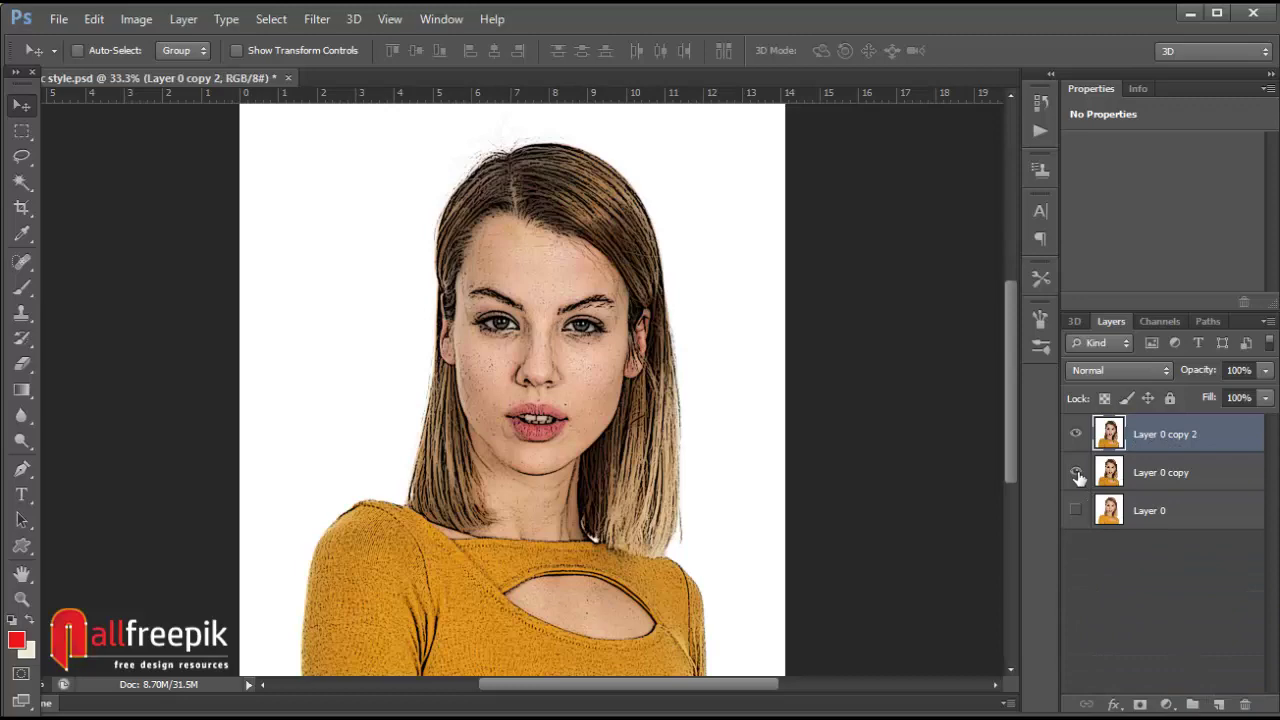
pyautogui.click(317, 19)
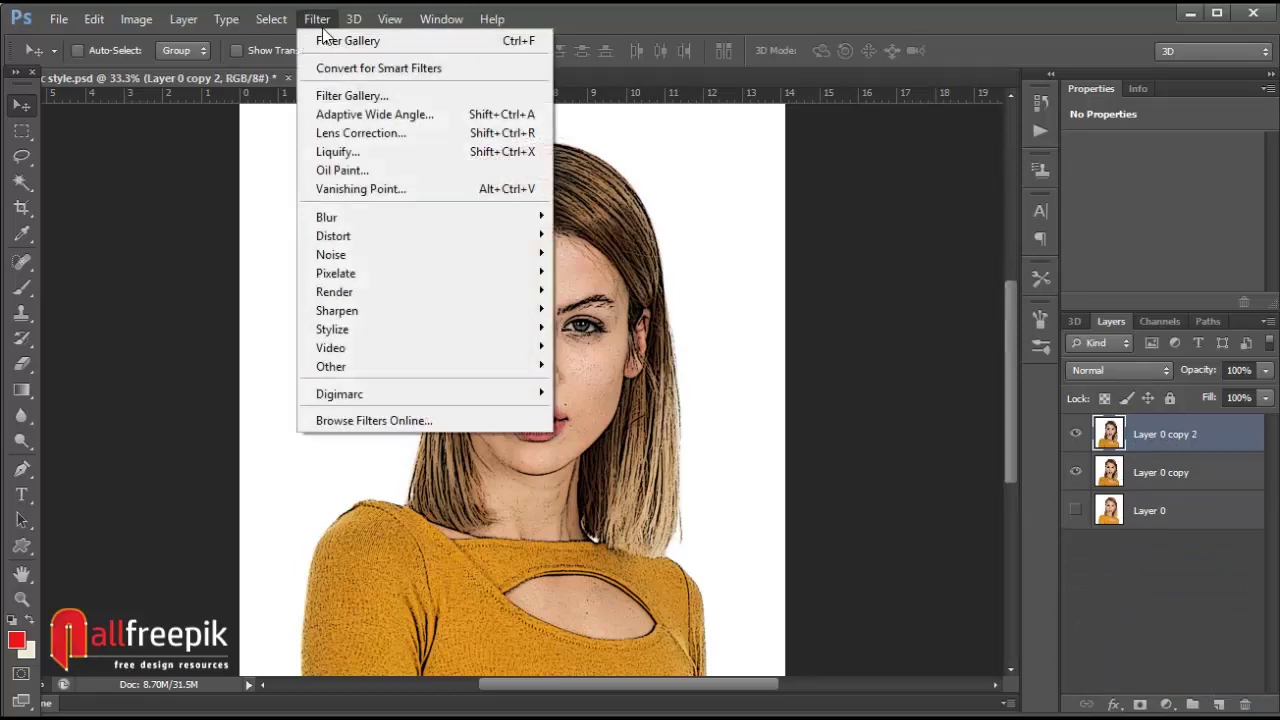
pyautogui.click(349, 100)
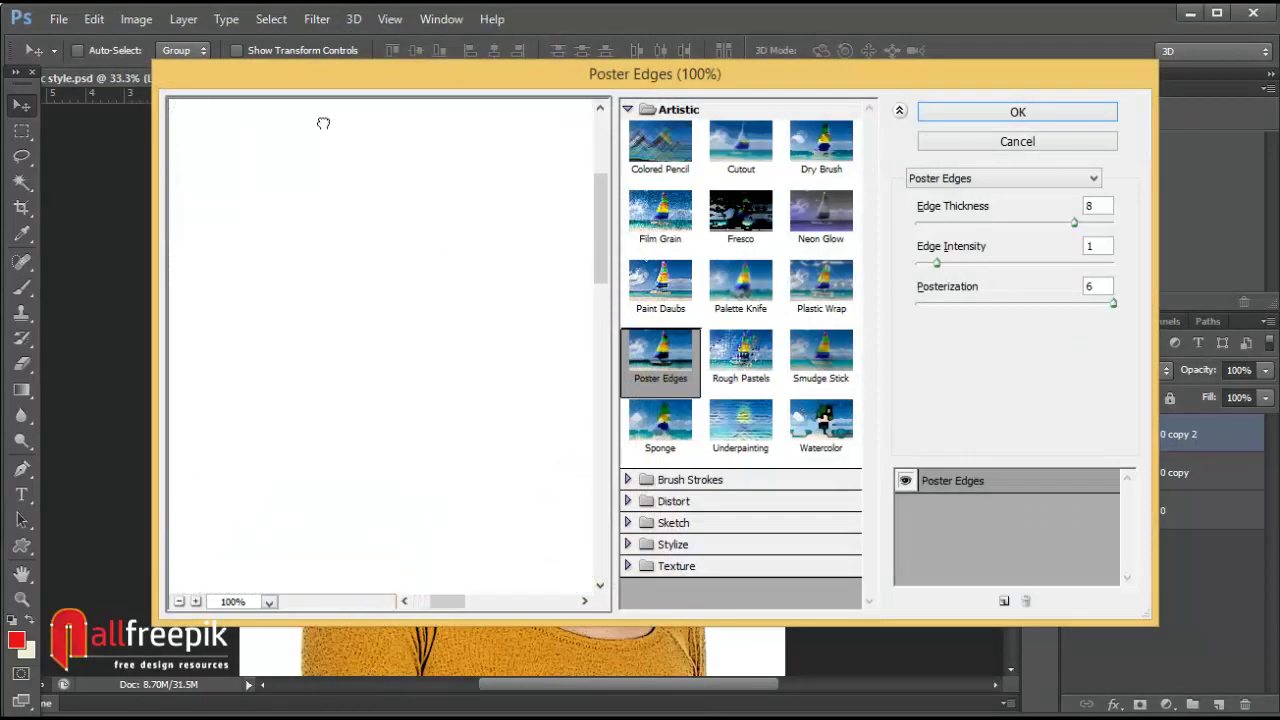
pyautogui.moveTo(241, 267)
pyautogui.mouseDown()
pyautogui.moveTo(443, 423)
pyautogui.moveTo(357, 543)
pyautogui.mouseUp()
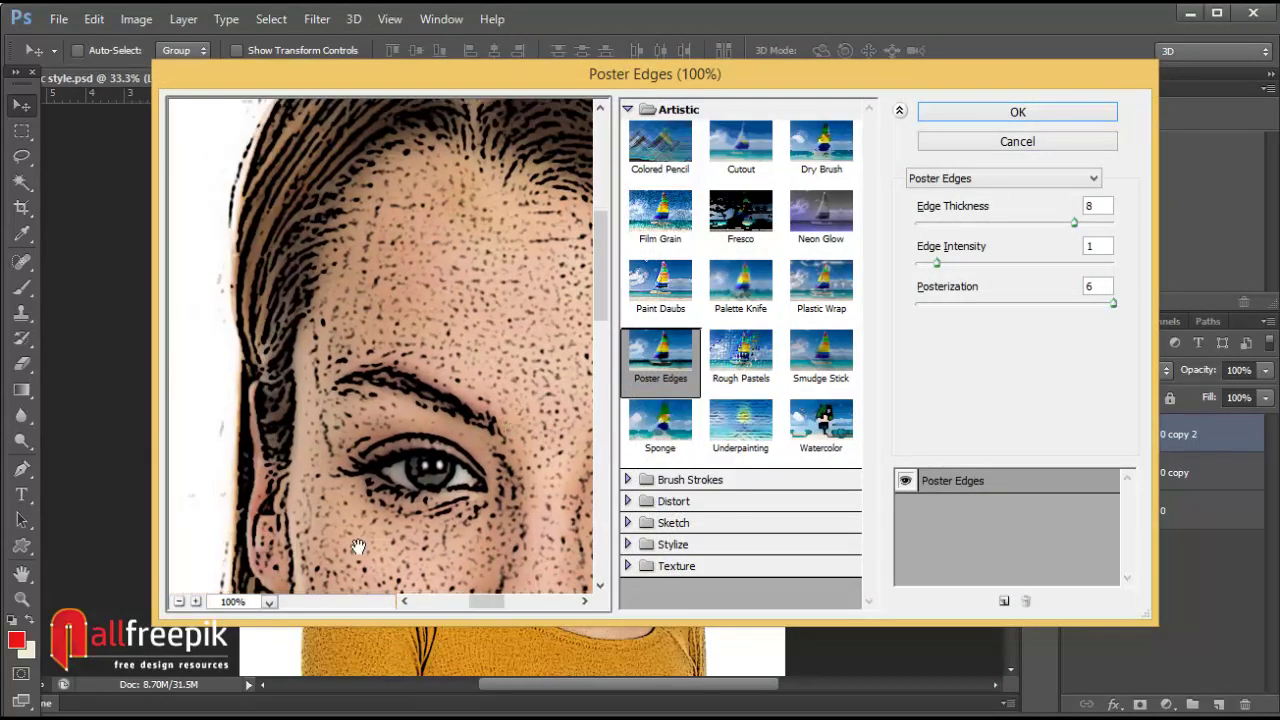
pyautogui.click(178, 601)
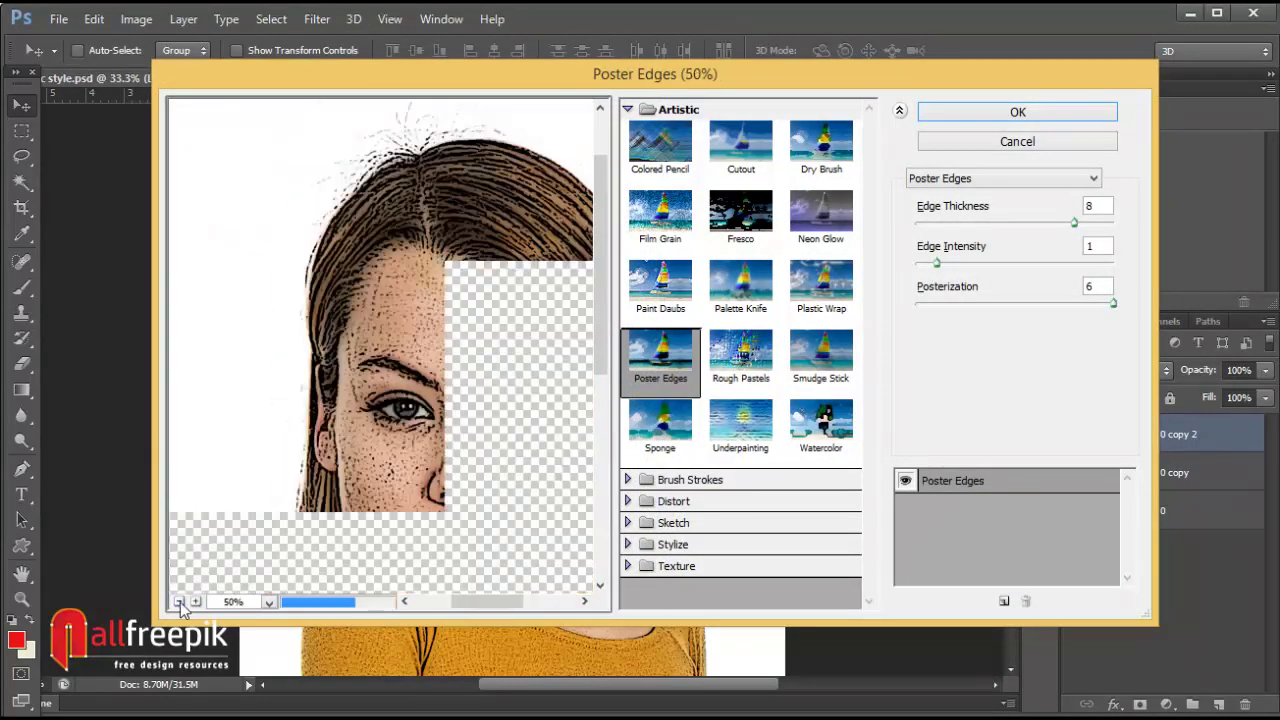
pyautogui.moveTo(462, 410); pyautogui.dragTo(387, 353)
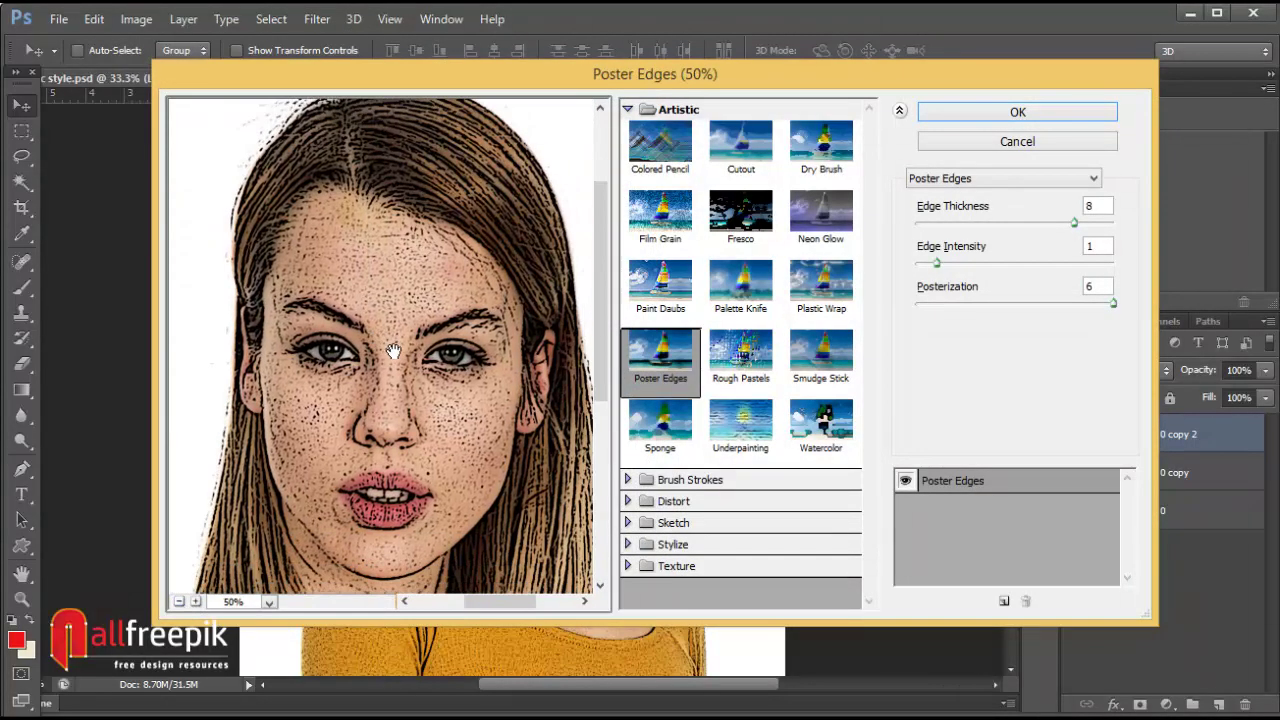
# Step: Apply Sketch > Halftone Pattern with size 2, contrast 38 and the Dot pattern
pyautogui.click(628, 110)
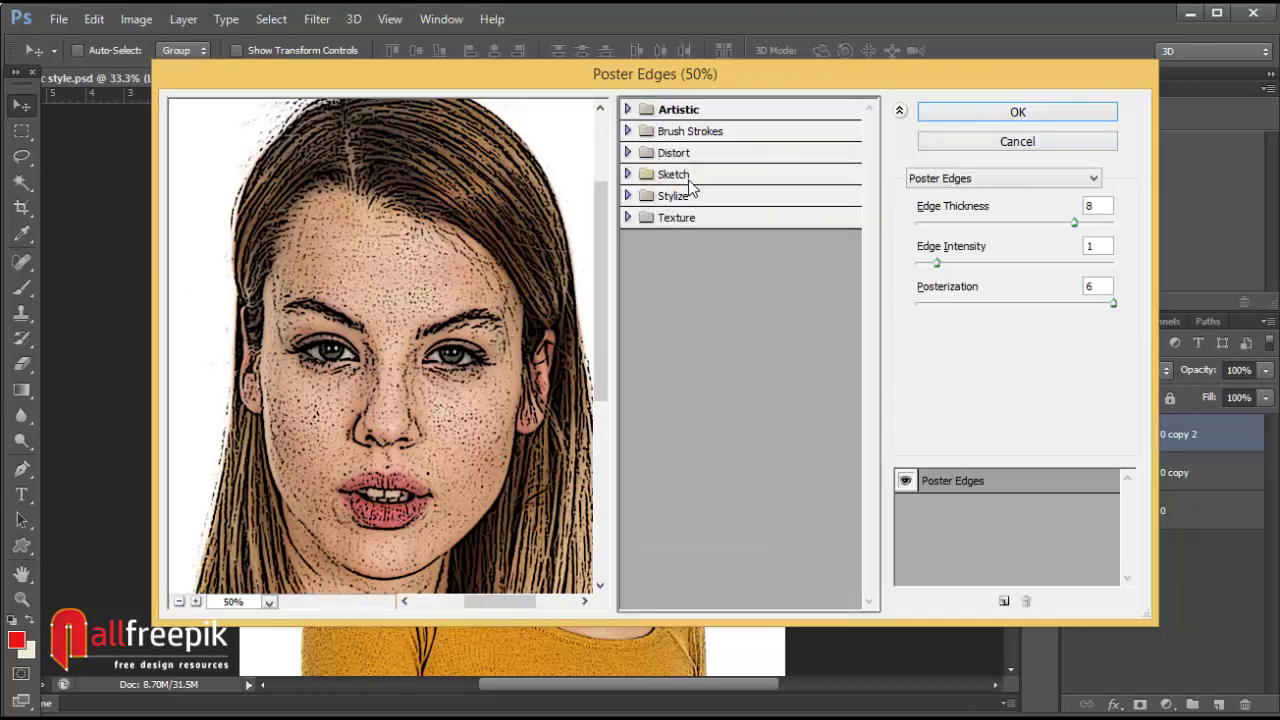
pyautogui.click(680, 176)
pyautogui.click(679, 357)
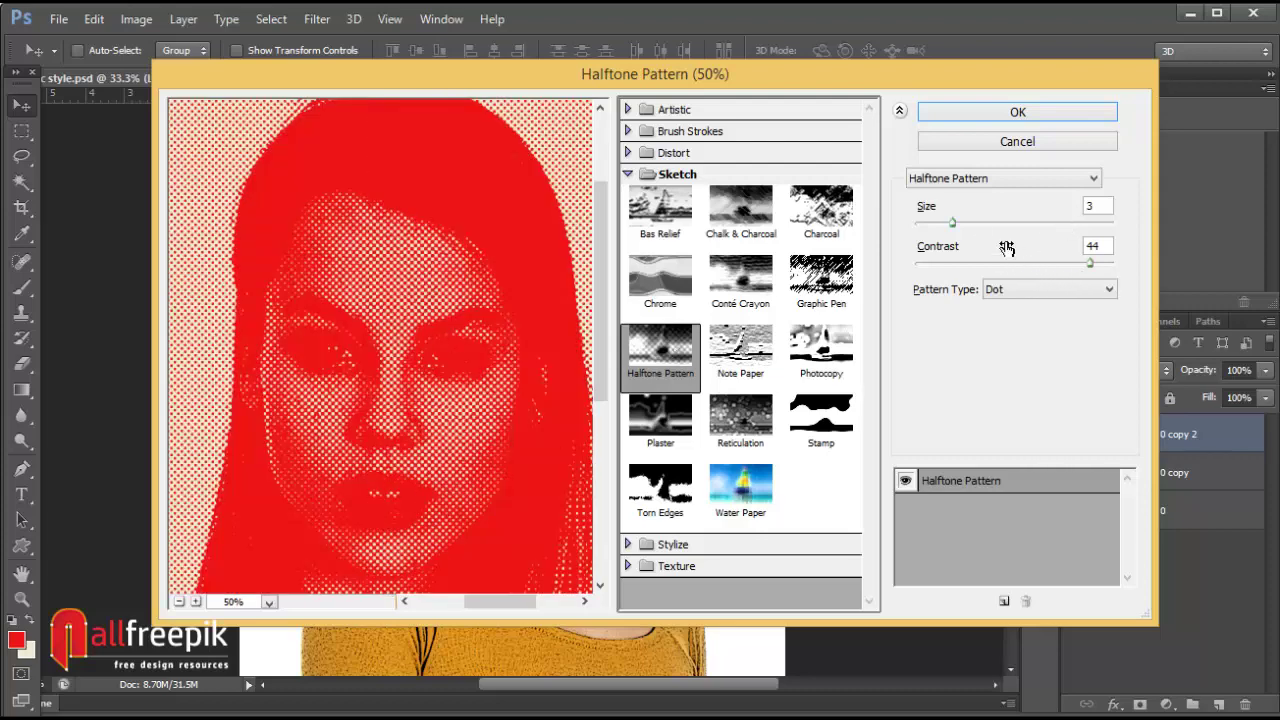
pyautogui.moveTo(953, 221)
pyautogui.mouseDown()
pyautogui.moveTo(968, 221)
pyautogui.moveTo(936, 222)
pyautogui.mouseUp()
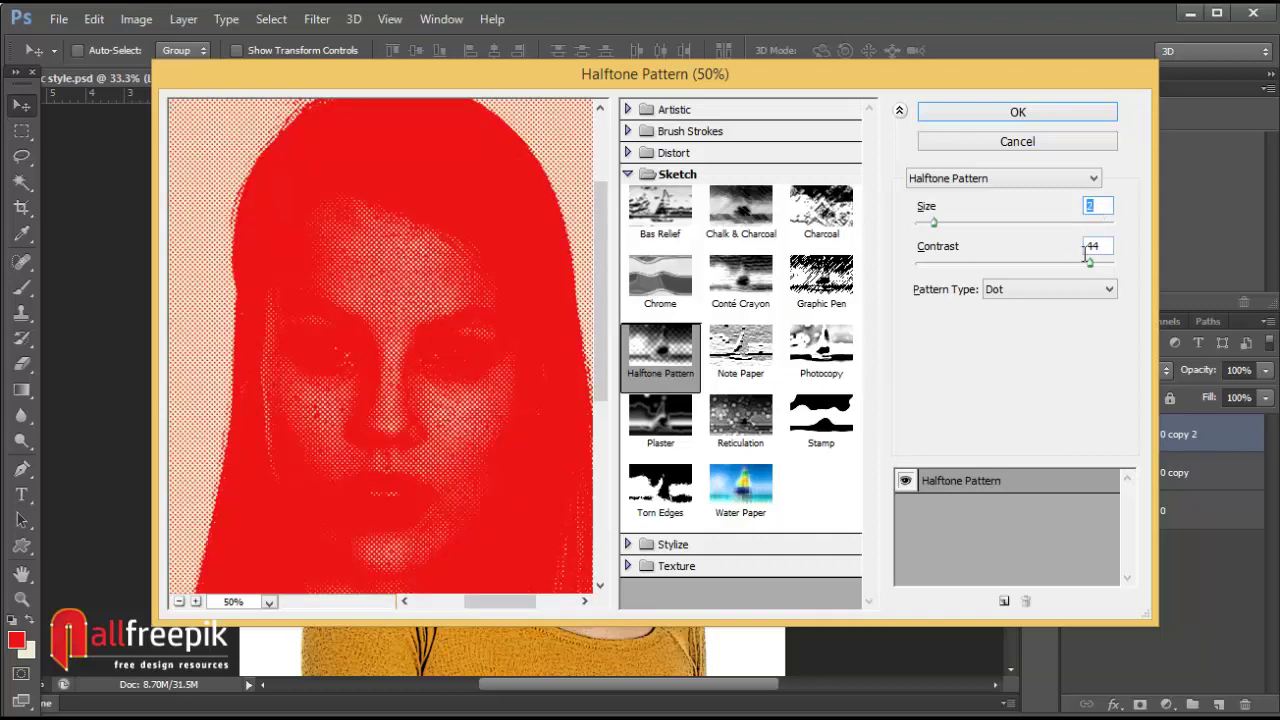
pyautogui.moveTo(1089, 263)
pyautogui.mouseDown()
pyautogui.moveTo(1034, 262)
pyautogui.moveTo(1069, 262)
pyautogui.moveTo(1054, 262)
pyautogui.mouseUp()
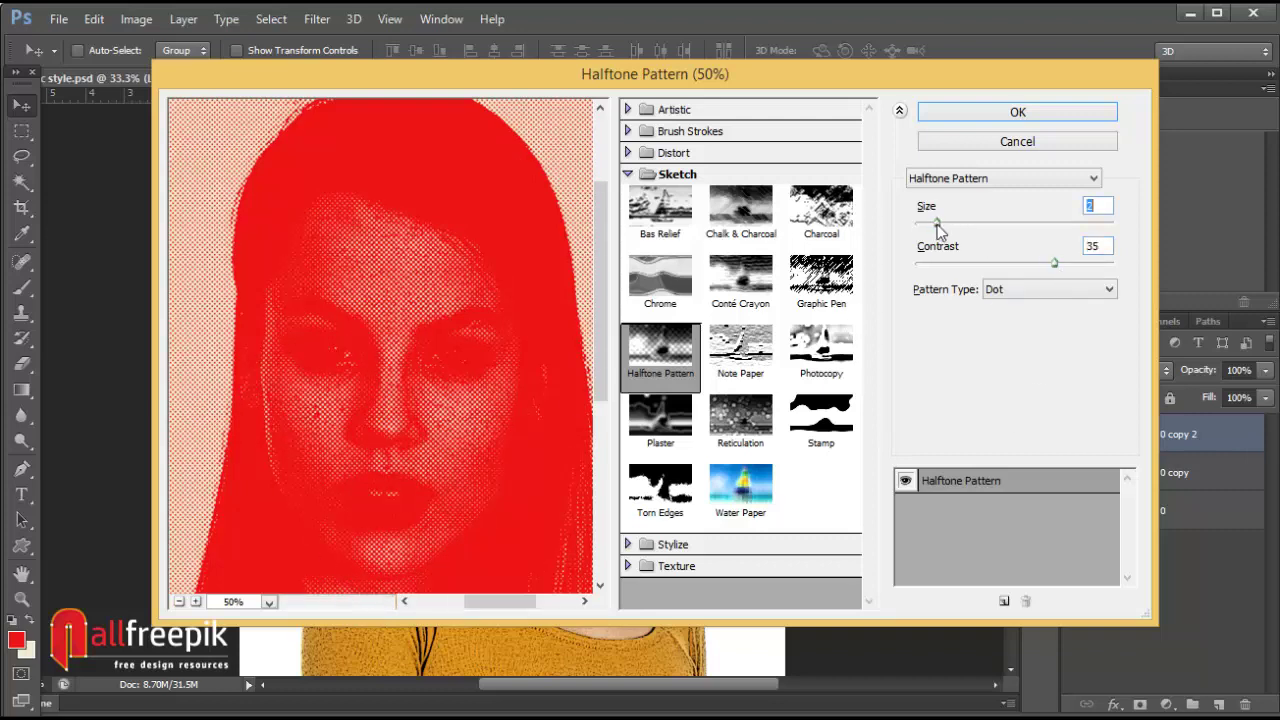
pyautogui.moveTo(937, 226)
pyautogui.mouseDown()
pyautogui.moveTo(960, 226)
pyautogui.moveTo(940, 232)
pyautogui.mouseUp()
pyautogui.moveTo(944, 229); pyautogui.dragTo(942, 230)
pyautogui.moveTo(1058, 264); pyautogui.dragTo(1064, 264)
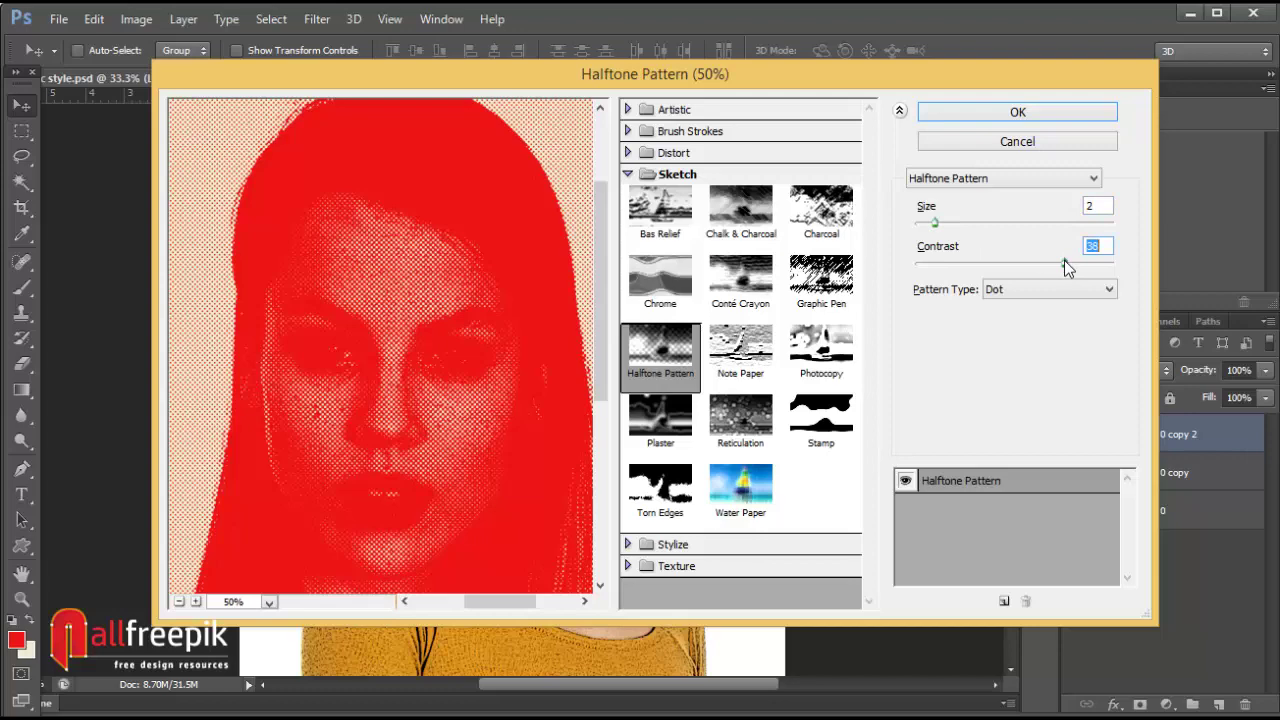
pyautogui.click(1044, 116)
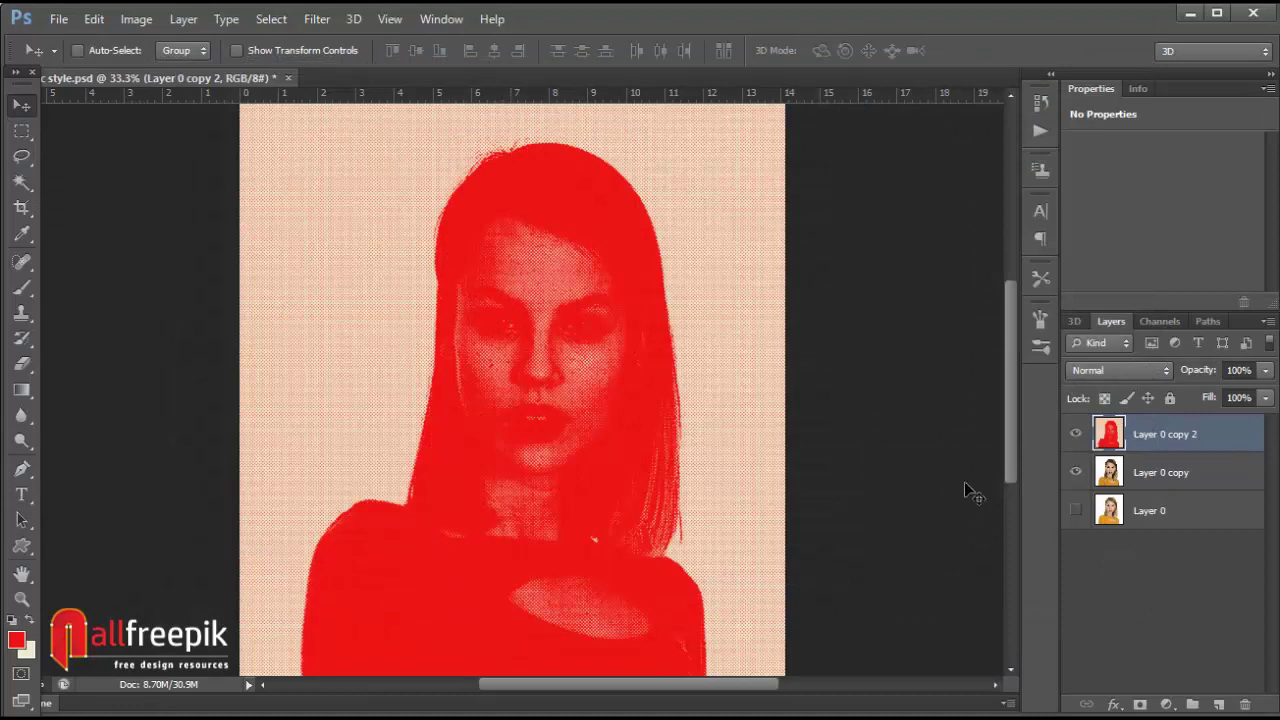
# Step: Set Layer 0 copy 2 to Soft Light and zoom in on the forehead and eyes
pyautogui.click(1104, 370)
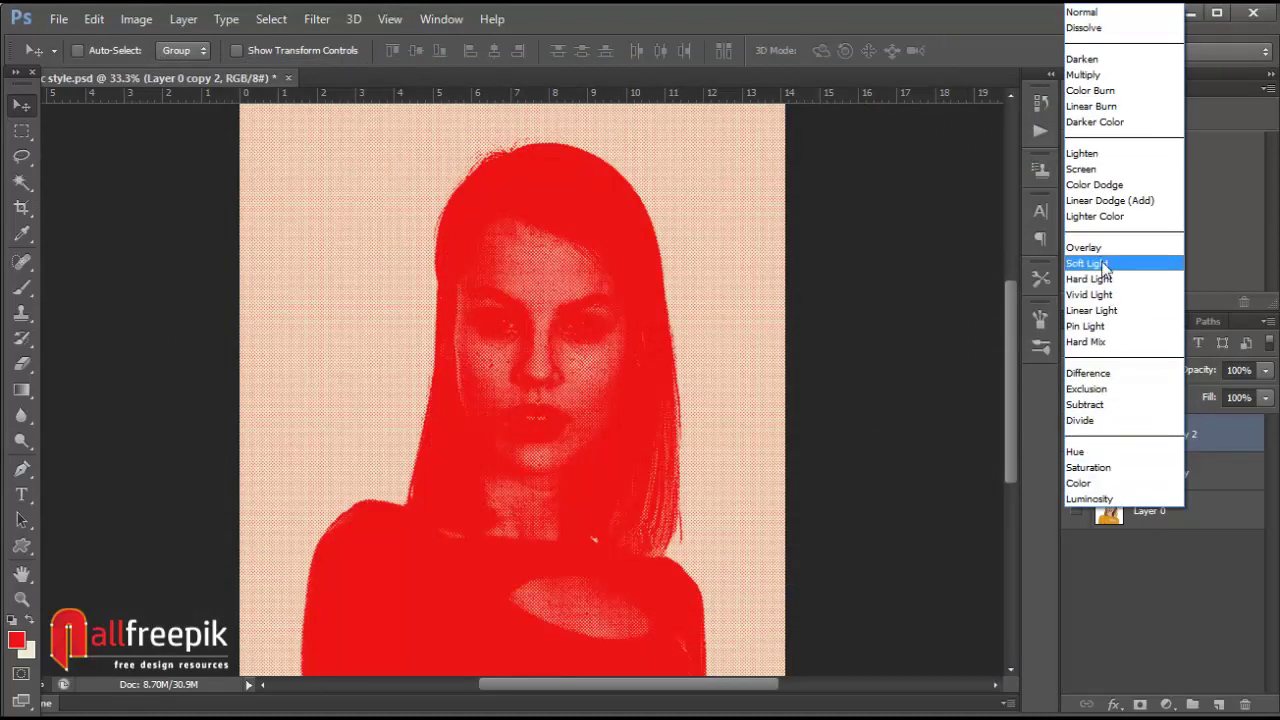
pyautogui.click(1105, 274)
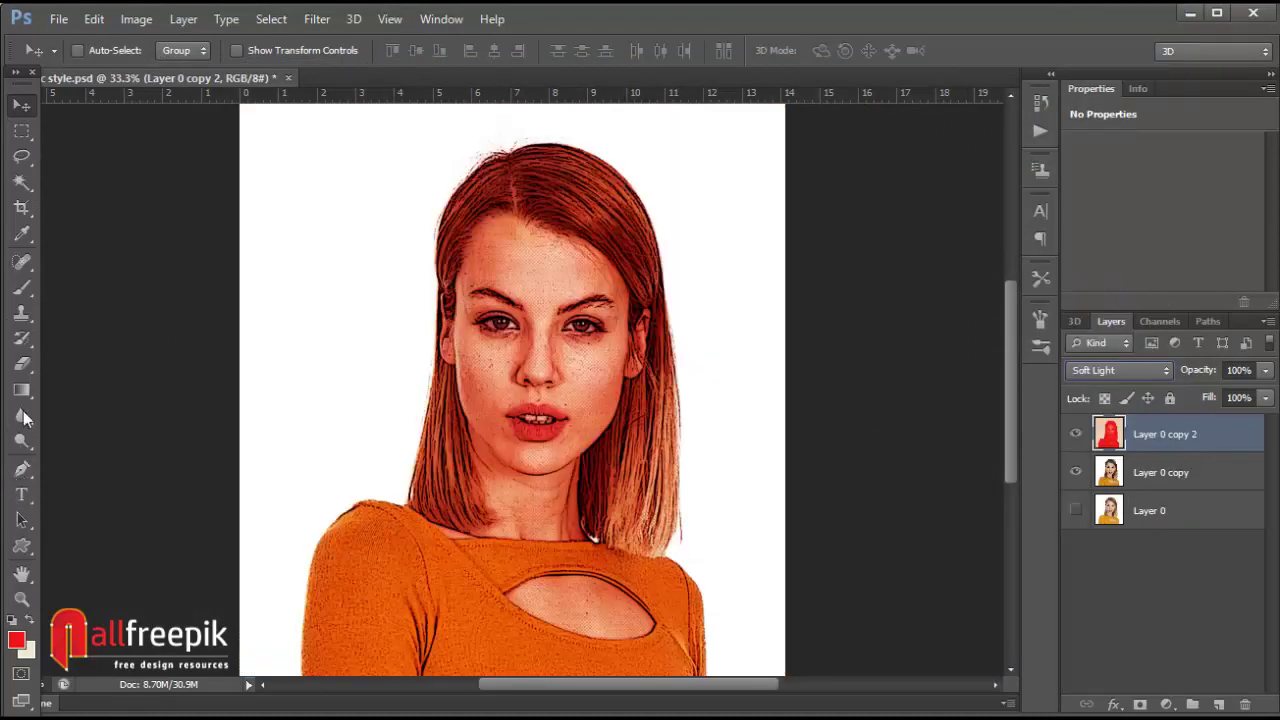
pyautogui.click(22, 598)
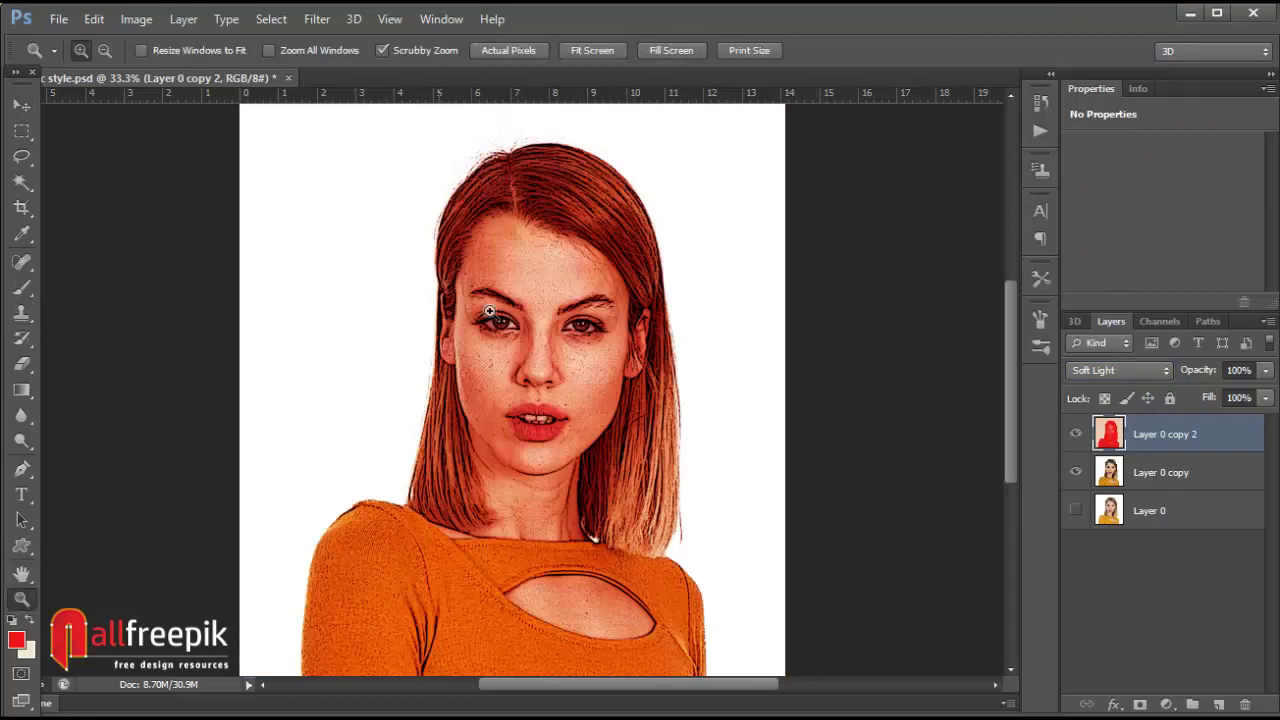
pyautogui.click(457, 386)
pyautogui.moveTo(600, 287); pyautogui.dragTo(671, 235)
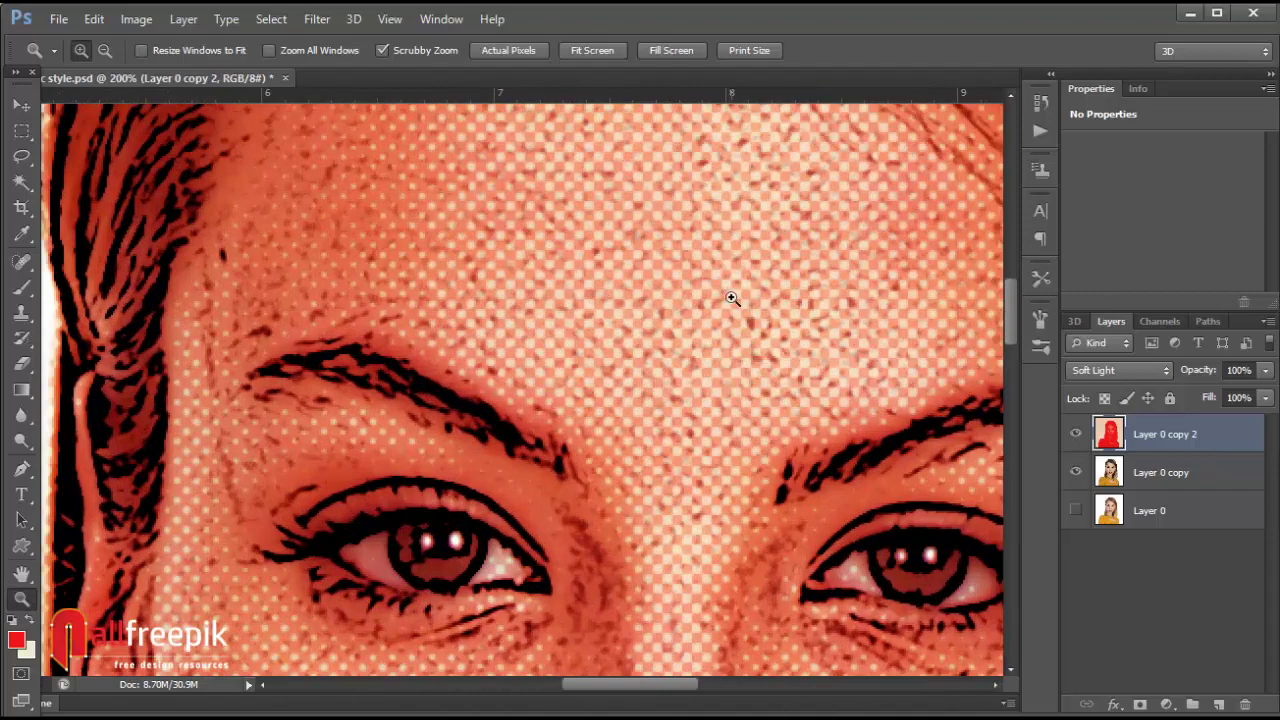
# Step: Zoom back out to 50% with the face centred and select Layer 0 copy
pyautogui.hotkey('ctrl', '-')
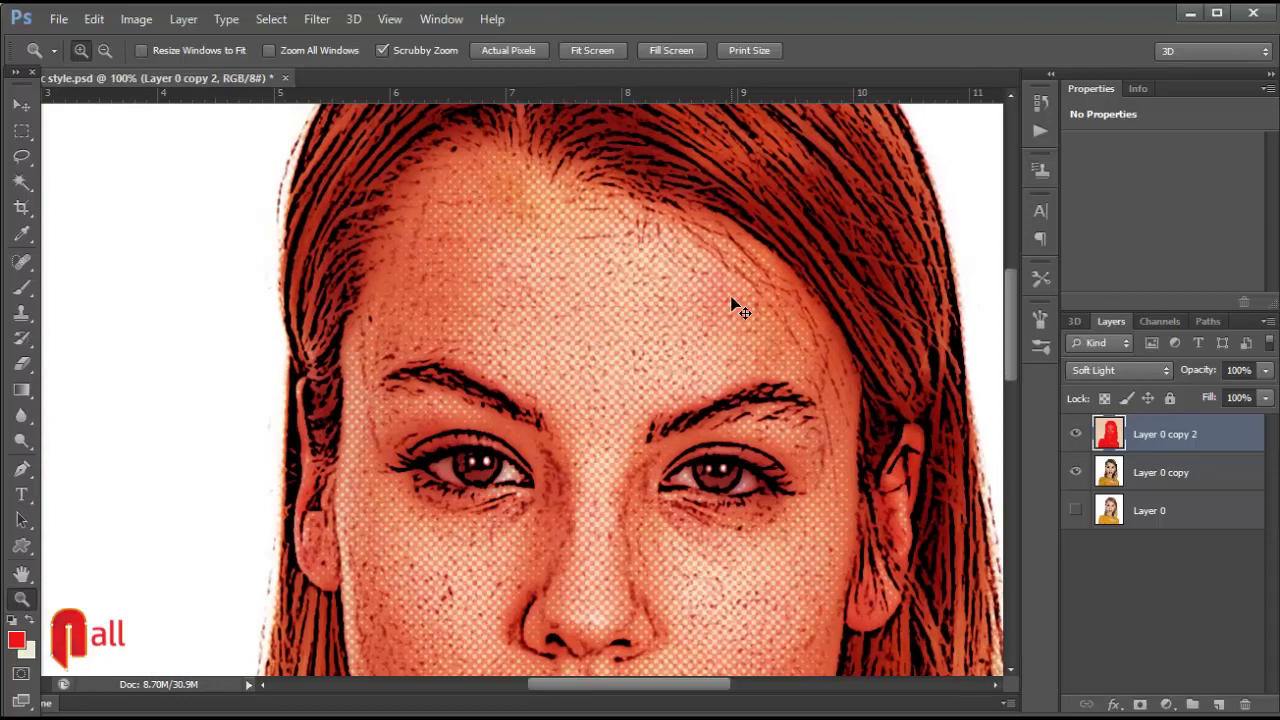
pyautogui.hotkey('ctrl', '-')
pyautogui.moveTo(599, 534)
pyautogui.mouseDown()
pyautogui.moveTo(600, 366)
pyautogui.moveTo(588, 437)
pyautogui.moveTo(578, 410)
pyautogui.mouseUp()
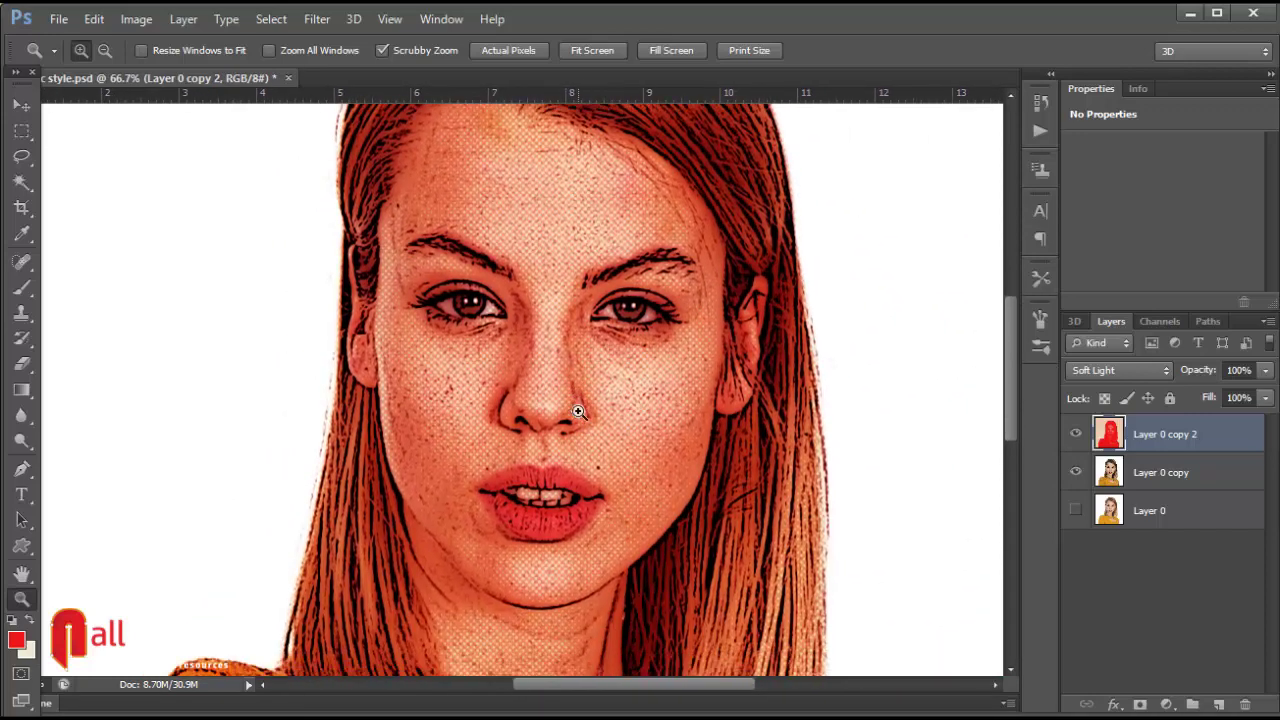
pyautogui.hotkey('ctrl', '-')
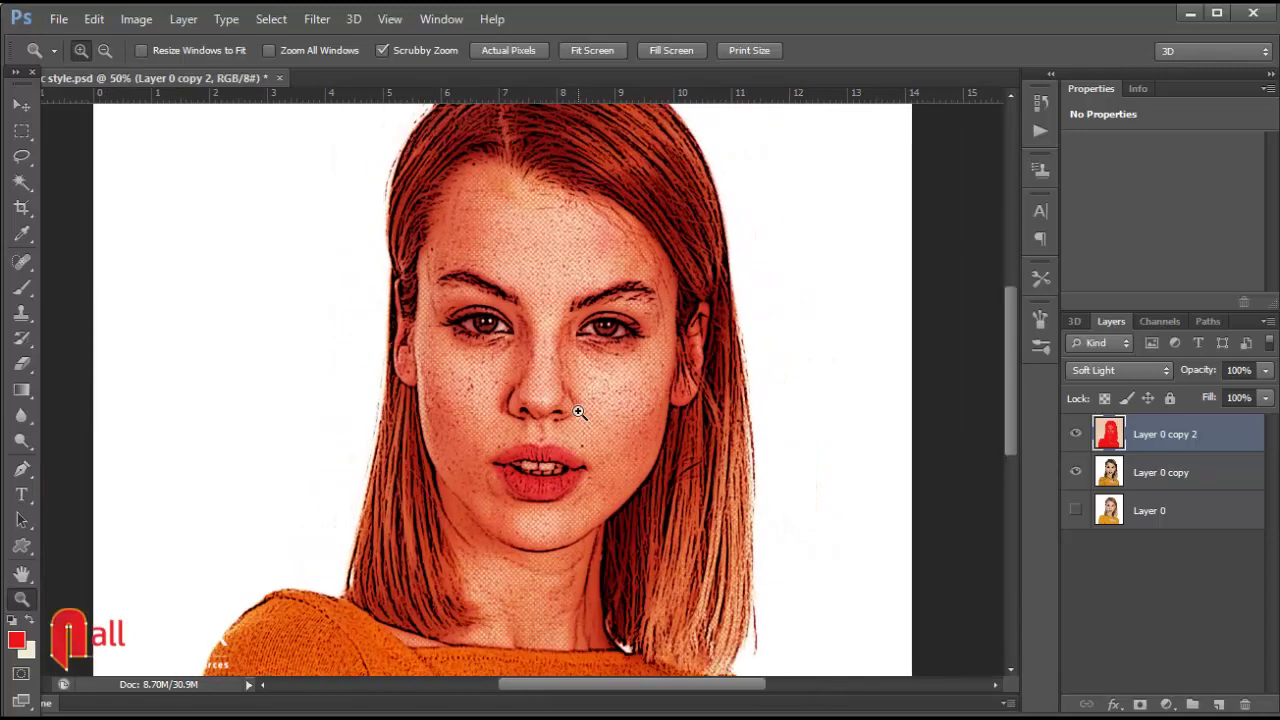
pyautogui.click(1150, 474)
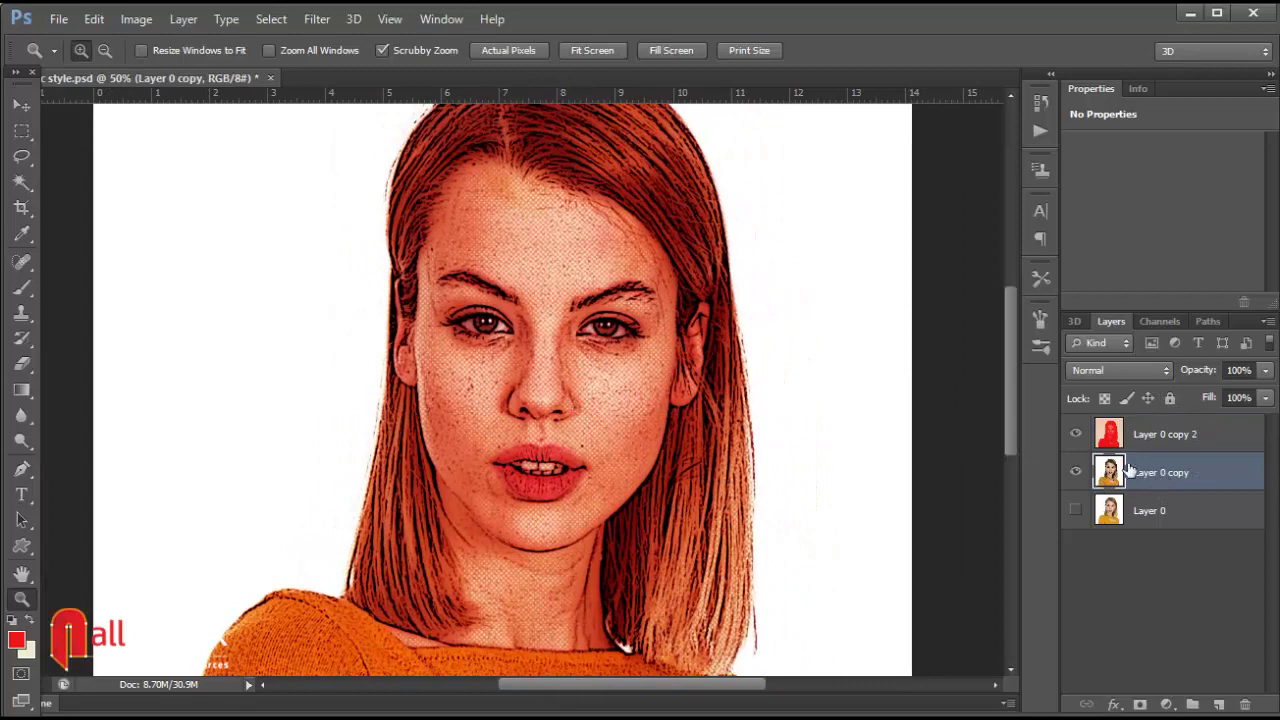
# Step: Duplicate Layer 0 copy and set the new Layer 0 copy 3 to Screen blending
pyautogui.moveTo(1165, 481); pyautogui.dragTo(1218, 704)
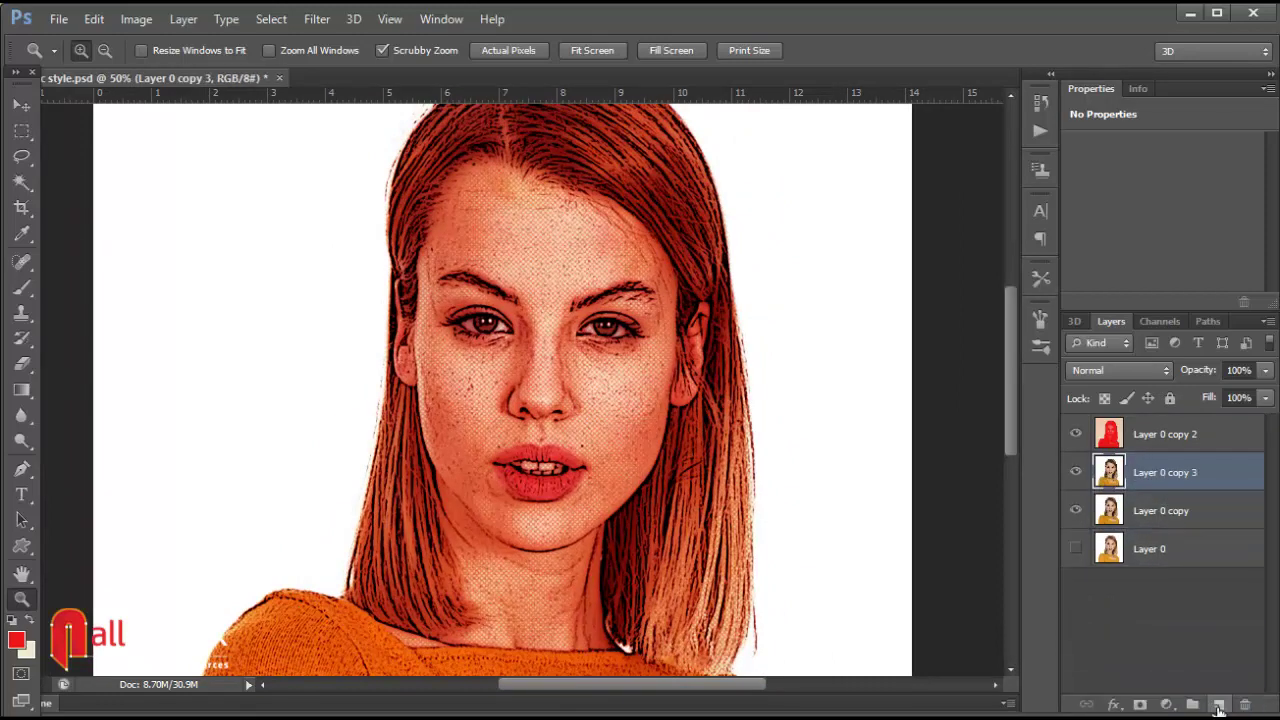
pyautogui.click(1110, 371)
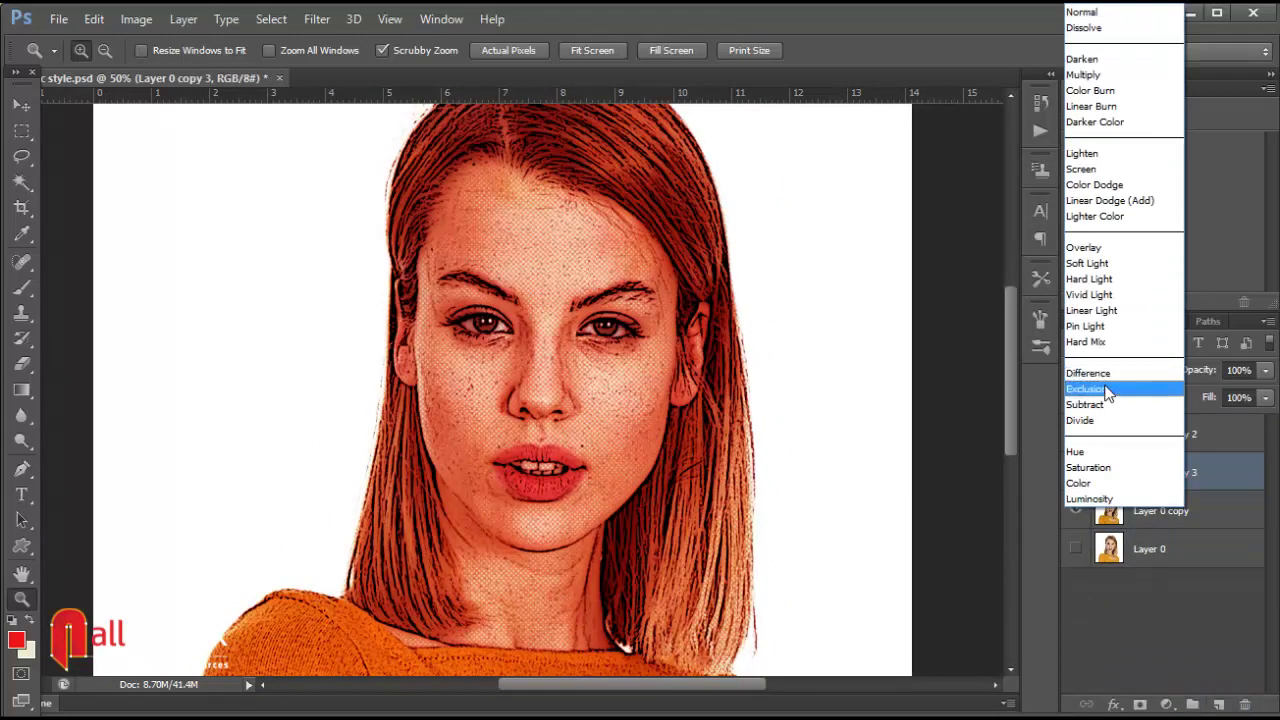
pyautogui.click(1095, 169)
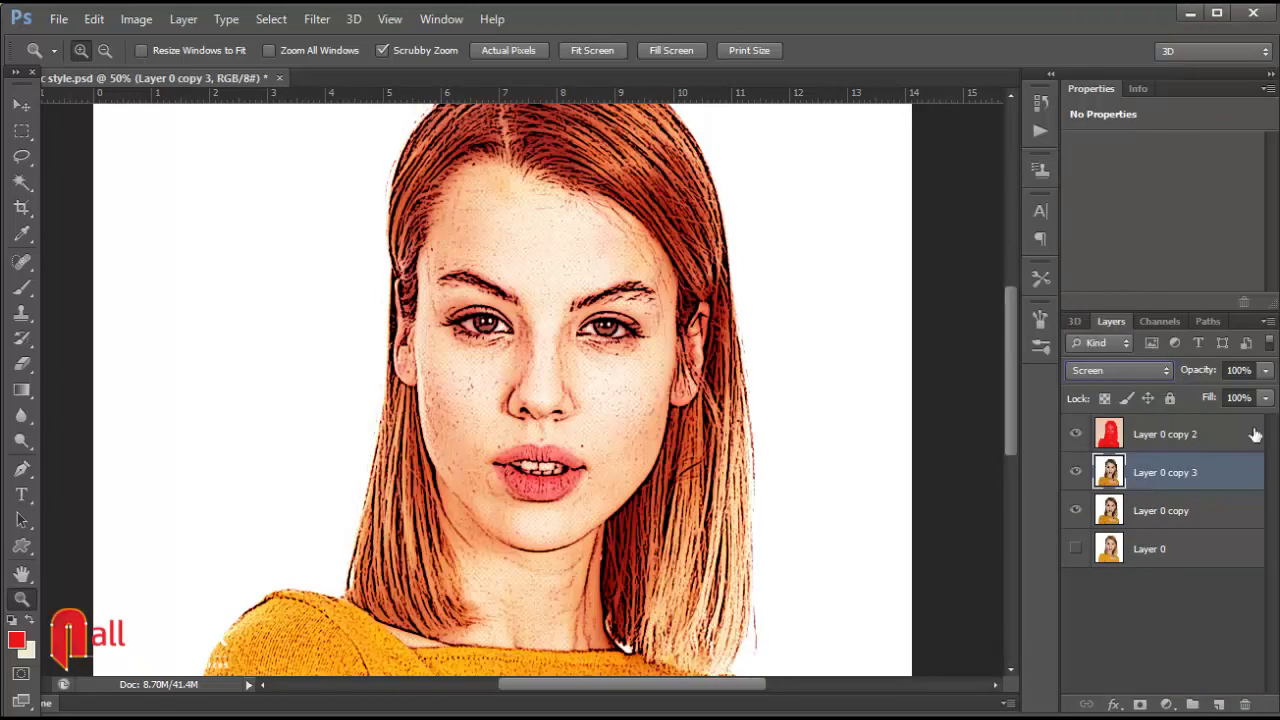
# Step: Zoom to 200% and pan across the face to inspect the halftone, then zoom out
pyautogui.click(530, 368)
pyautogui.click(489, 388)
pyautogui.click(578, 182)
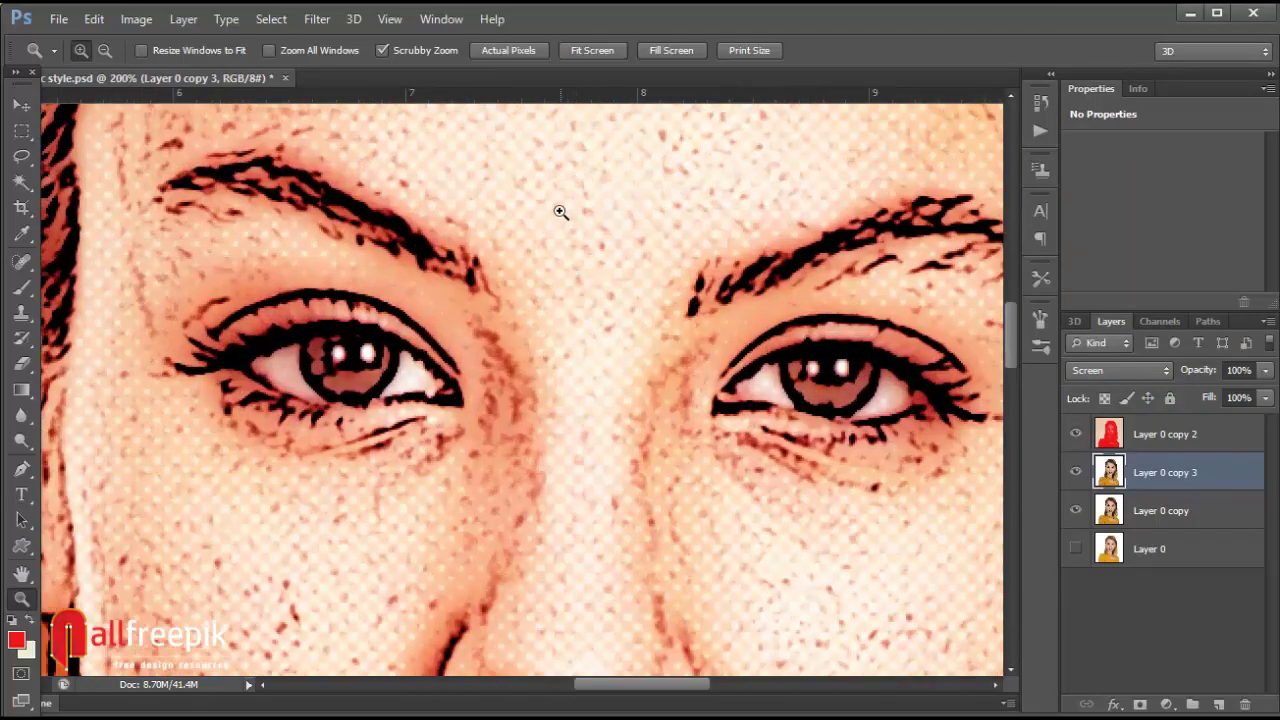
pyautogui.moveTo(363, 163); pyautogui.dragTo(408, 334)
pyautogui.moveTo(901, 259); pyautogui.dragTo(731, 217)
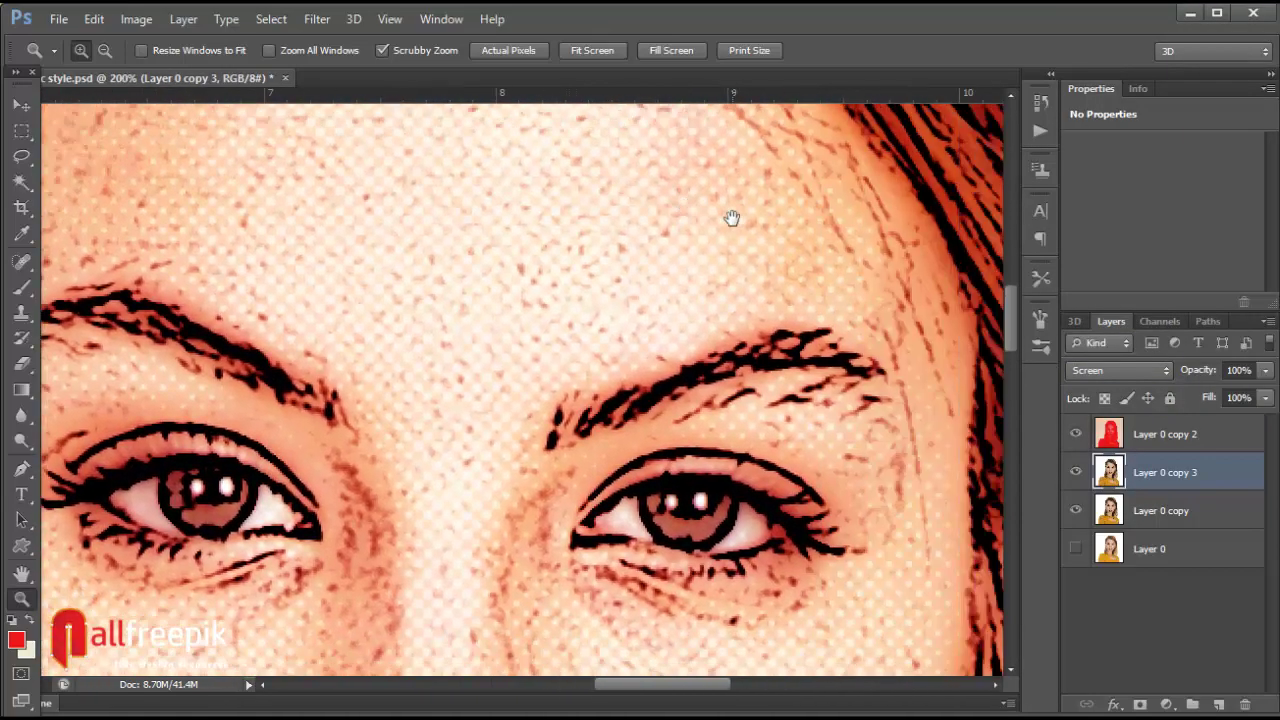
pyautogui.moveTo(846, 503); pyautogui.dragTo(897, 286)
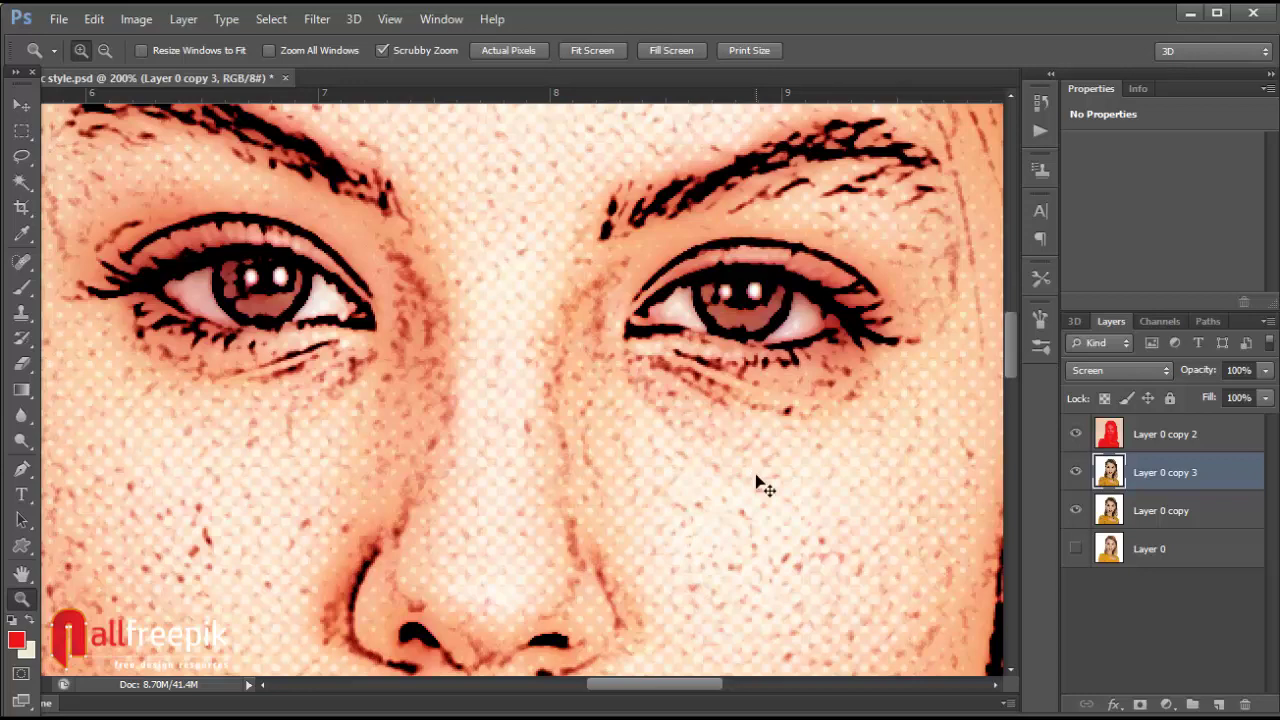
pyautogui.hotkey('ctrl', '-')
pyautogui.hotkey('ctrl', '-')
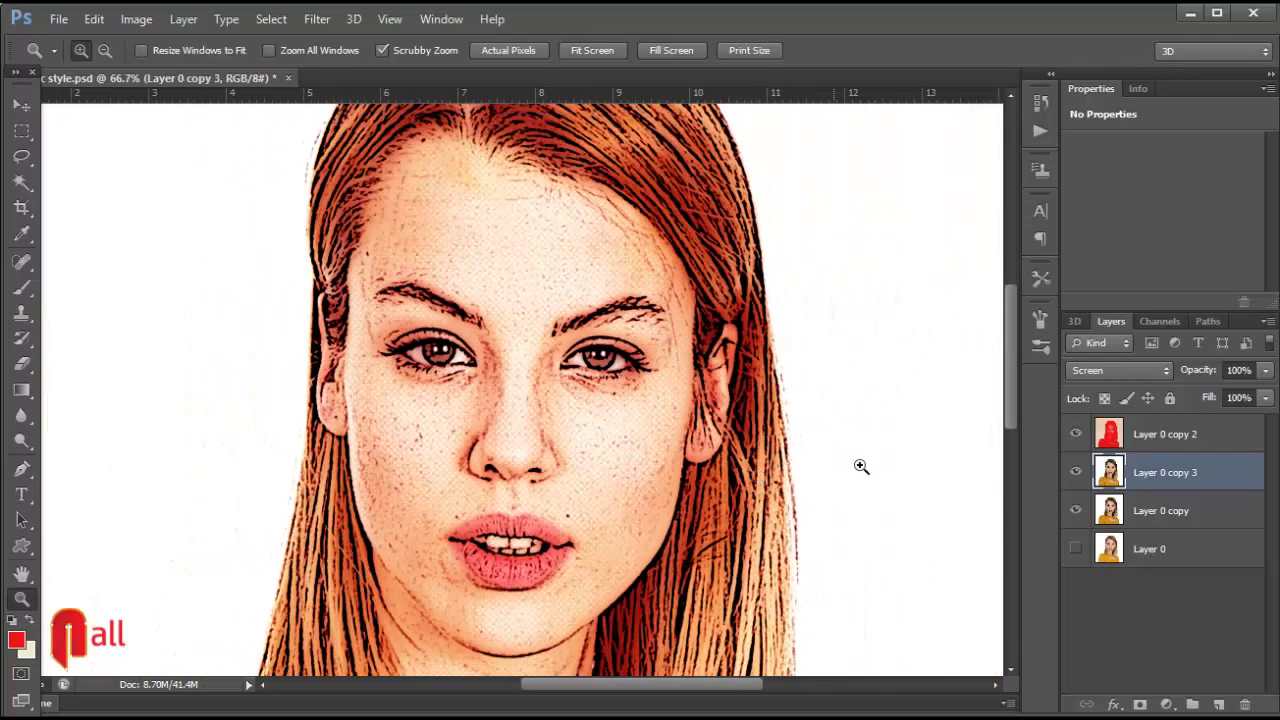
# Step: Lower the Screen layer Layer 0 copy 3 to 73% opacity and 85% fill
pyautogui.click(1266, 398)
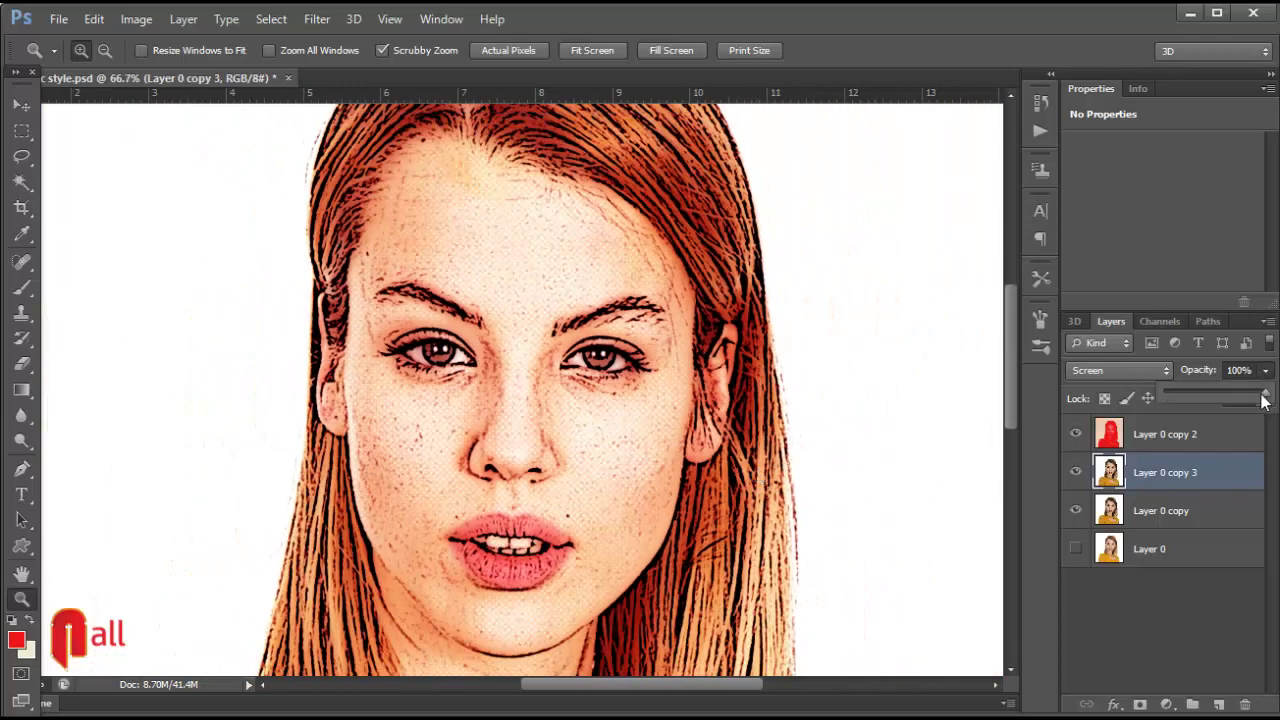
pyautogui.moveTo(1268, 398); pyautogui.dragTo(1245, 398)
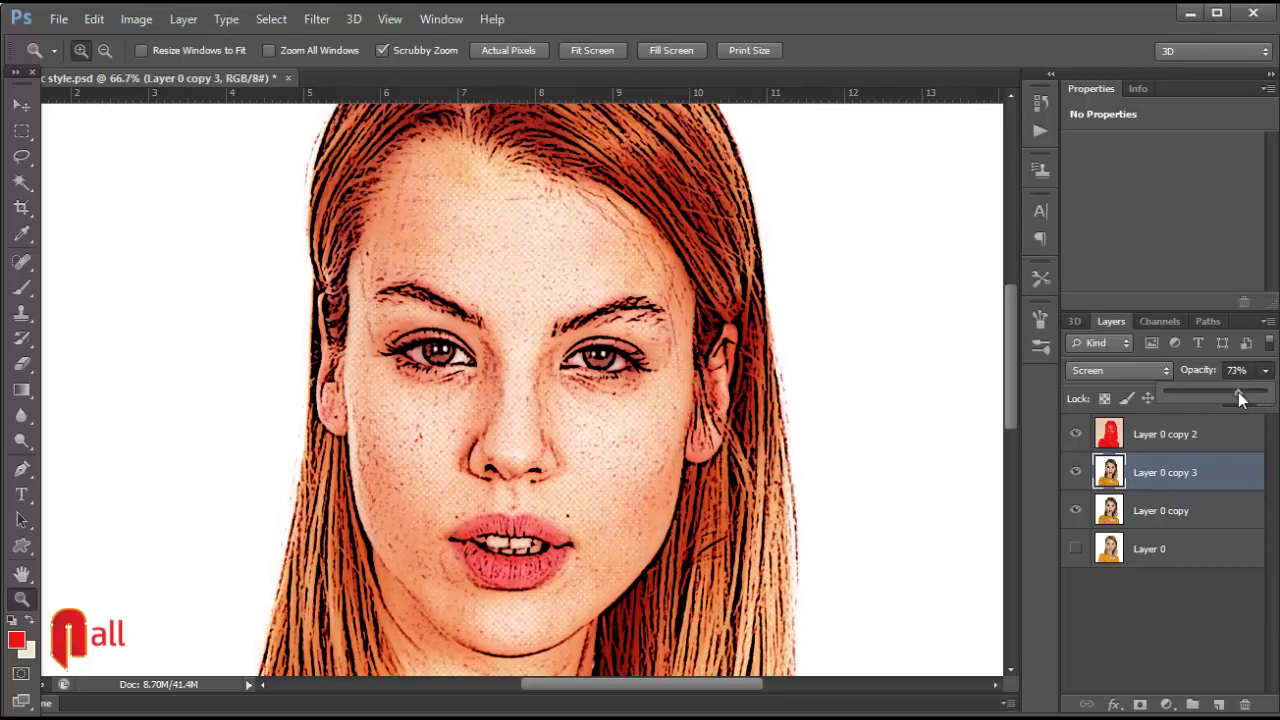
pyautogui.click(1273, 430)
pyautogui.click(1266, 398)
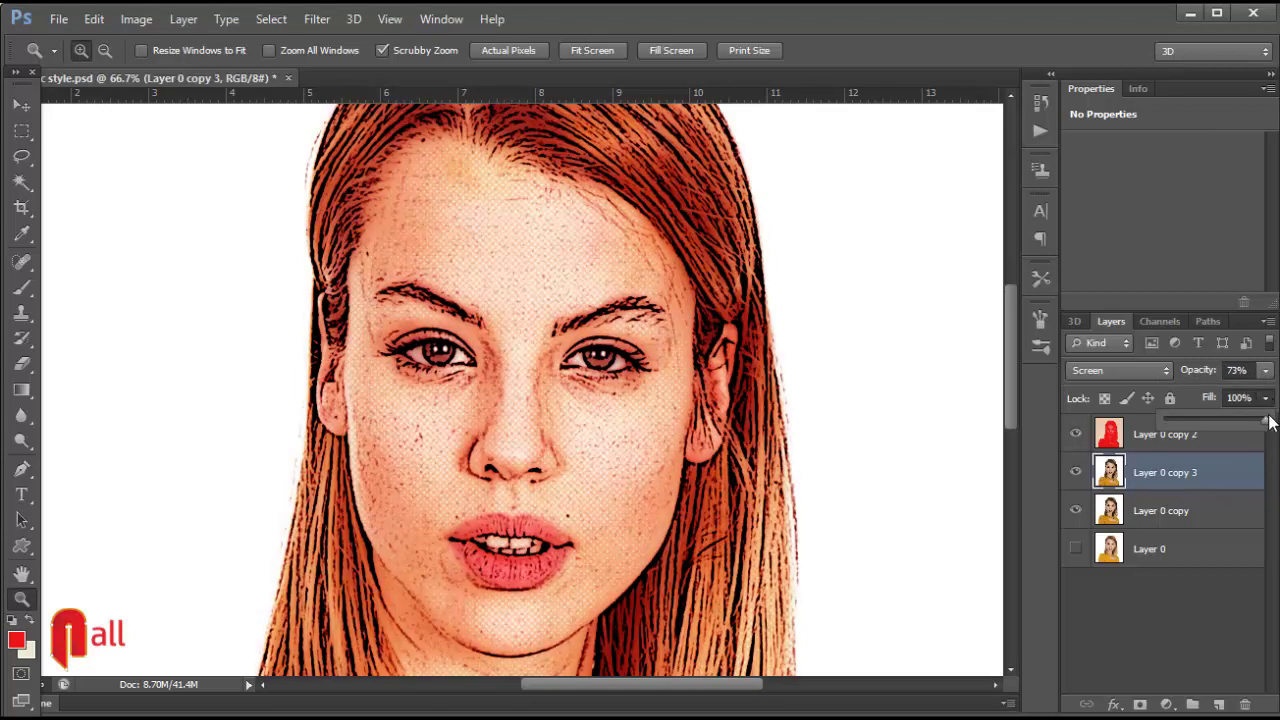
pyautogui.moveTo(1266, 425); pyautogui.dragTo(1254, 425)
# Step: Zoom around the face and toggle the Screen and red tint layers to compare
pyautogui.click(966, 422)
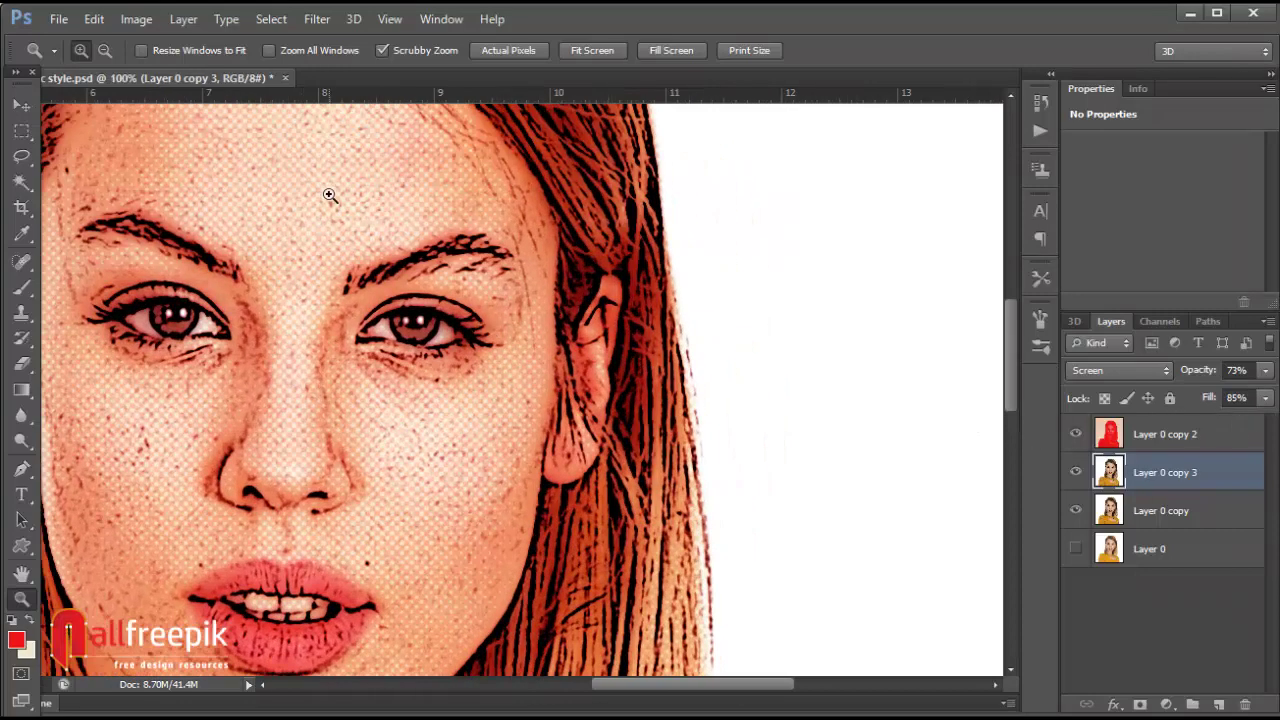
pyautogui.click(329, 195)
pyautogui.keyDown('alt'); pyautogui.click(329, 195); pyautogui.keyUp('alt')
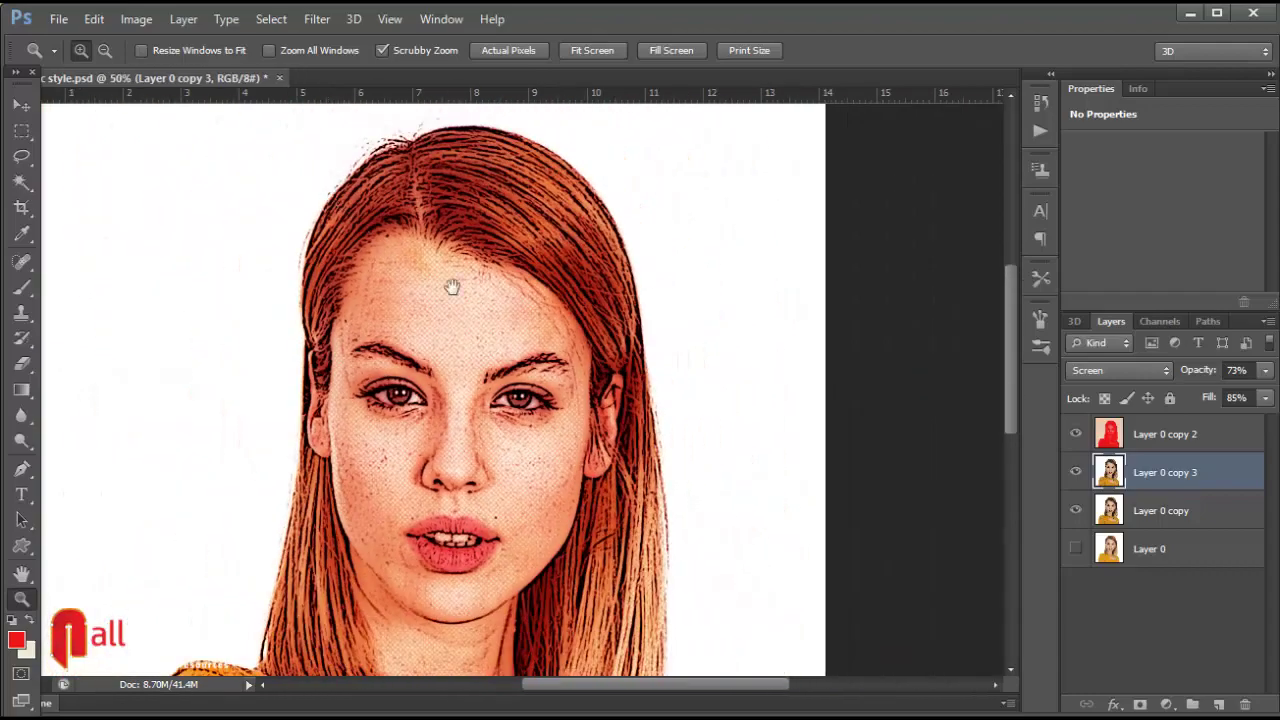
pyautogui.moveTo(451, 286); pyautogui.dragTo(657, 206)
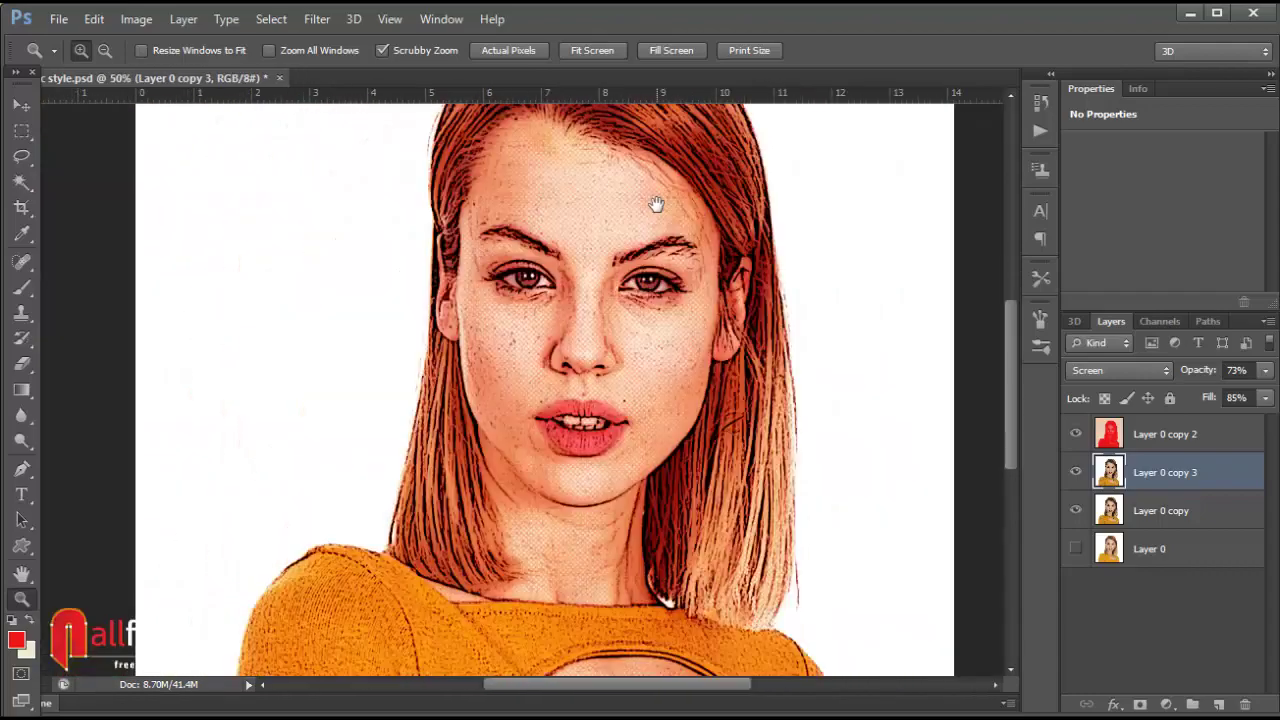
pyautogui.click(1076, 474)
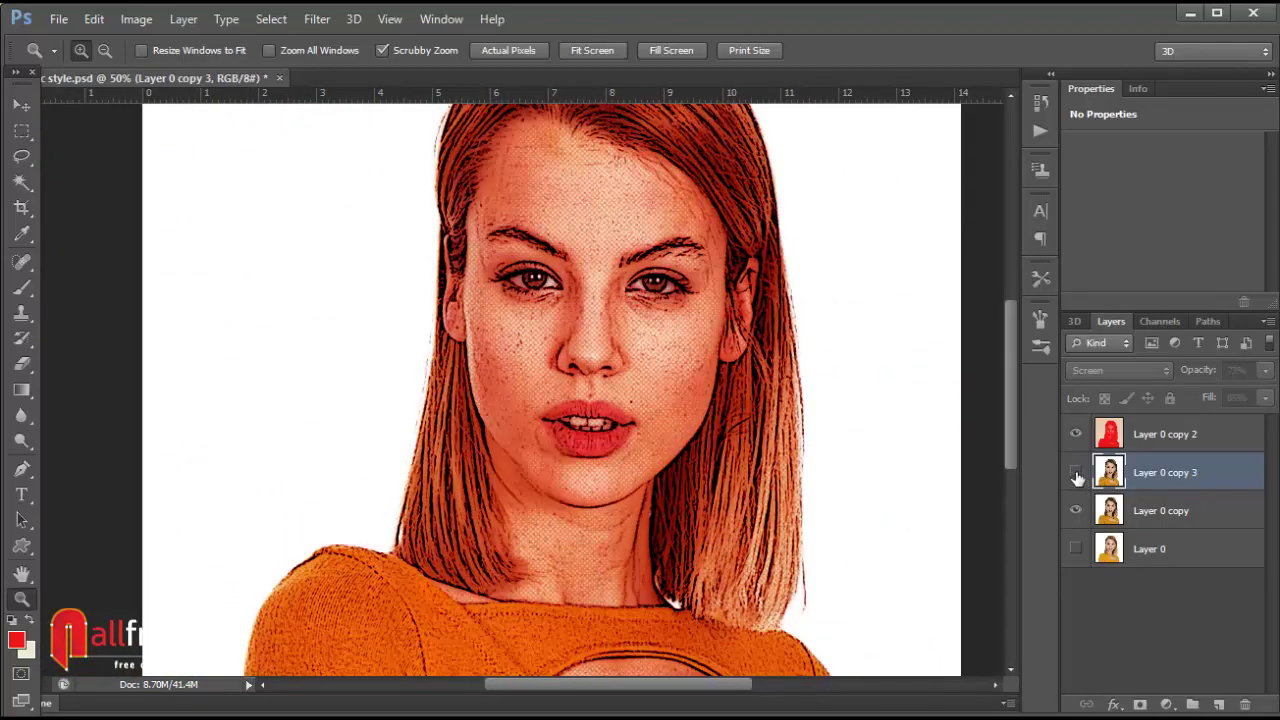
pyautogui.click(1076, 474)
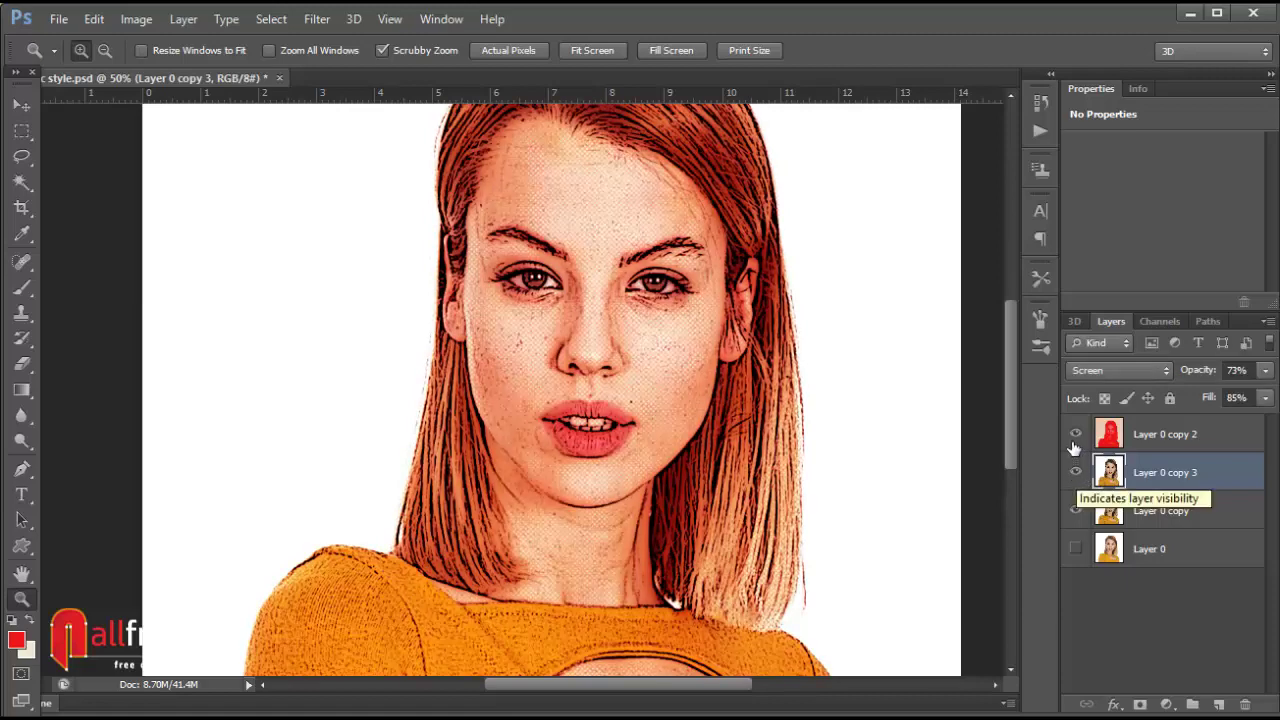
pyautogui.click(1075, 435)
pyautogui.click(1075, 435)
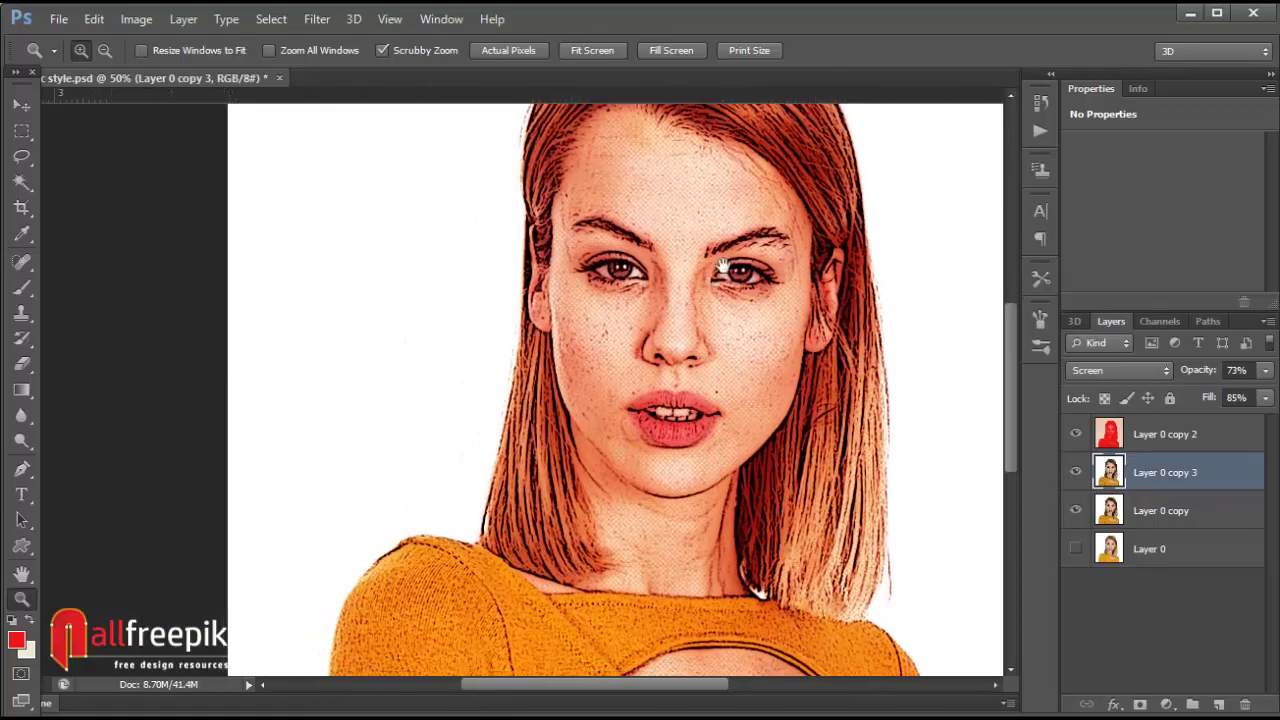
pyautogui.moveTo(603, 288); pyautogui.dragTo(657, 317)
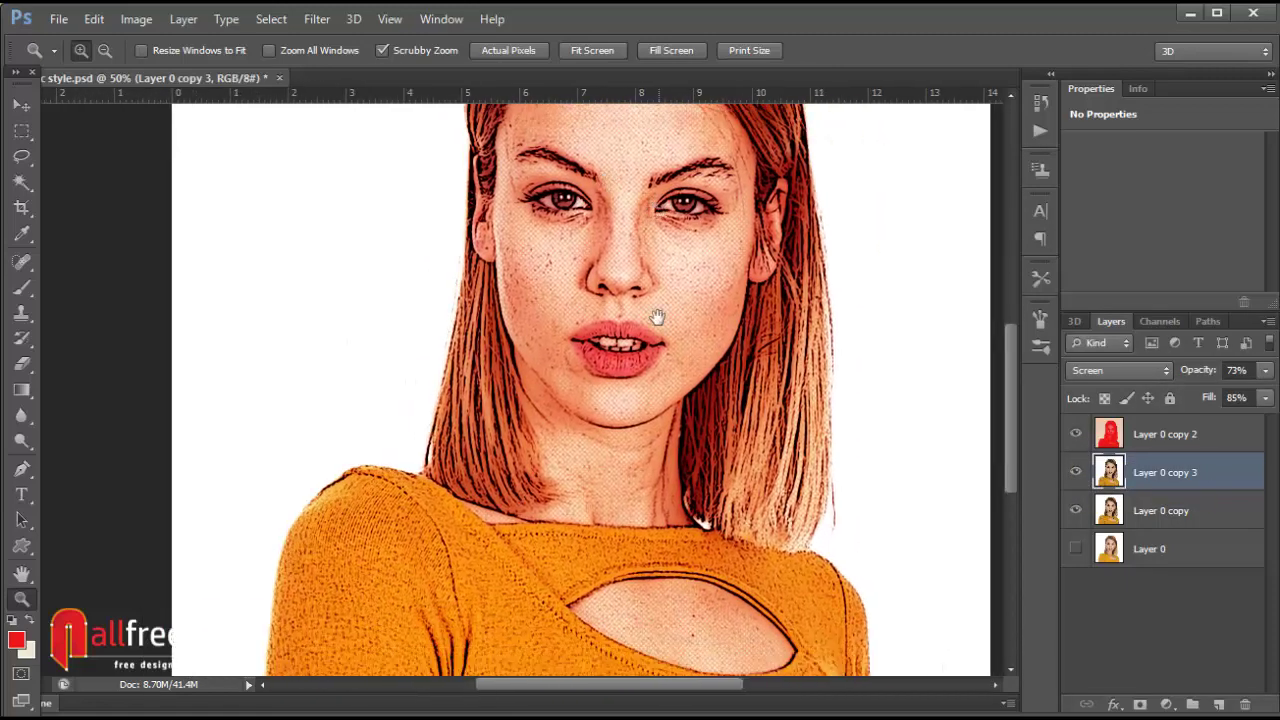
pyautogui.scroll(3, 657, 317)
pyautogui.moveTo(657, 363); pyautogui.dragTo(658, 358)
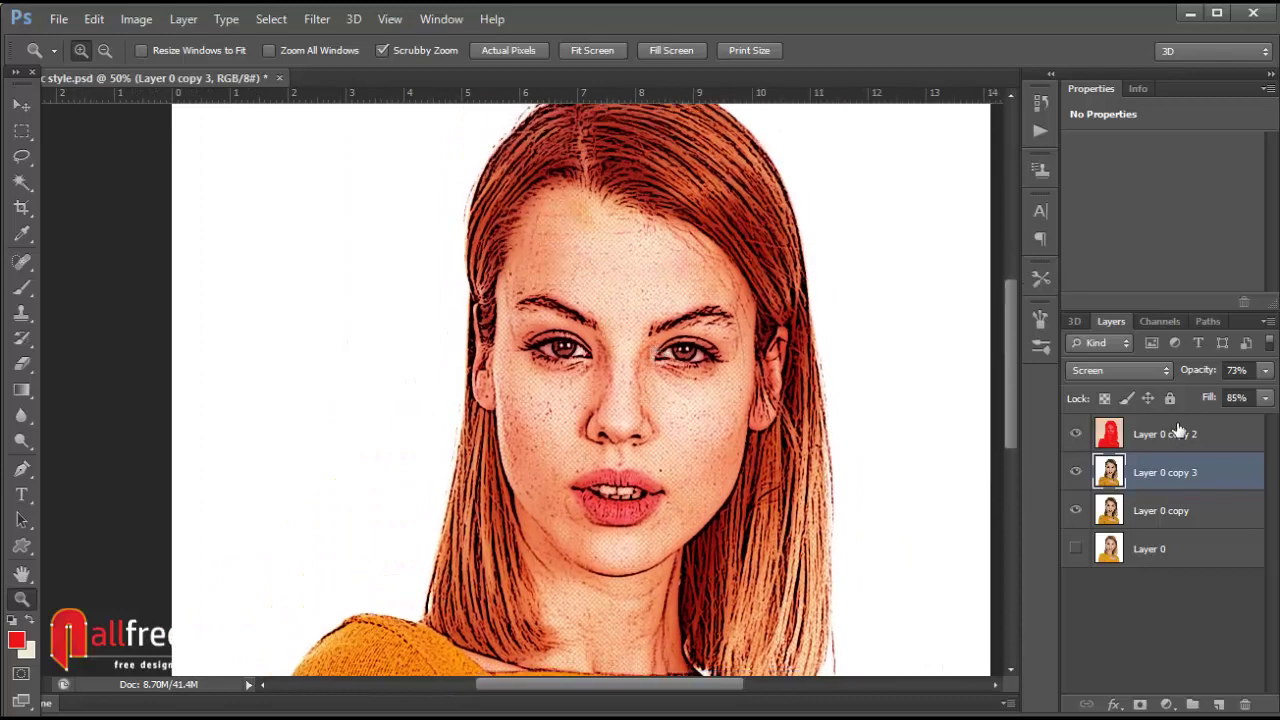
# Step: Bring Layer 0 copy 3 down to 52% opacity and 74% fill, then add a white layer mask
pyautogui.click(1265, 370)
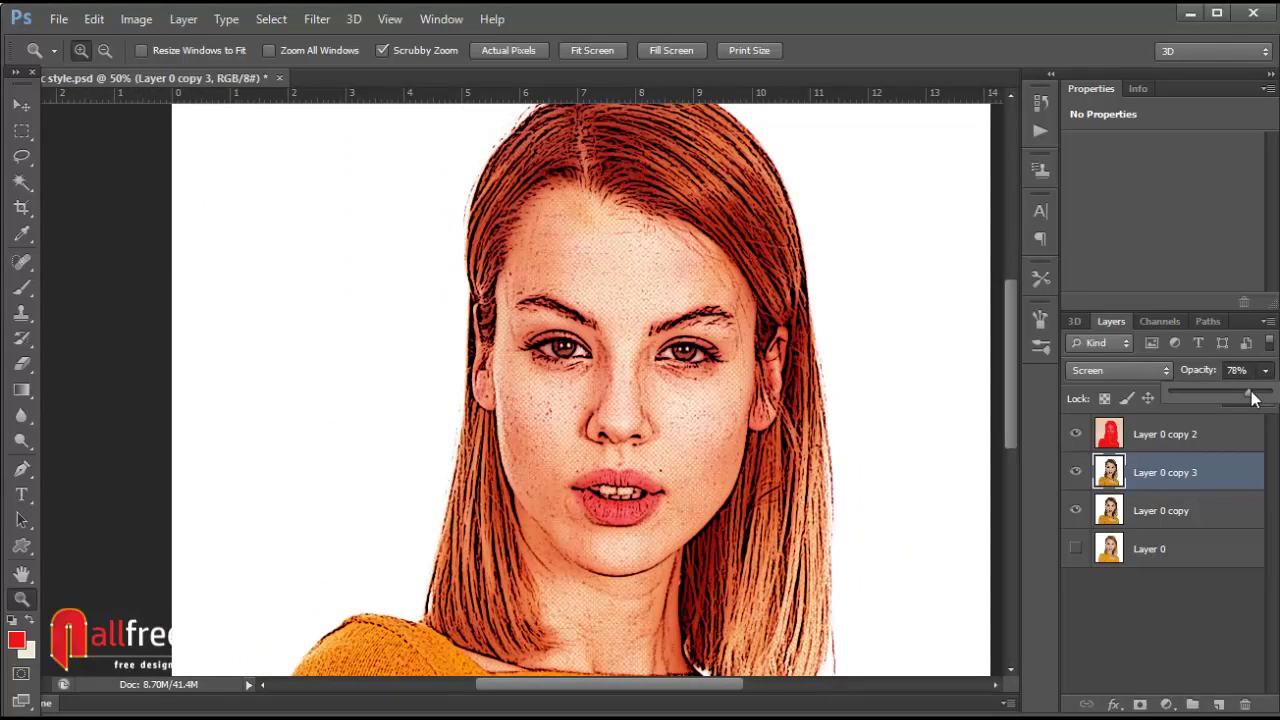
pyautogui.moveTo(1253, 397)
pyautogui.mouseDown()
pyautogui.moveTo(1117, 397)
pyautogui.moveTo(1221, 397)
pyautogui.mouseUp()
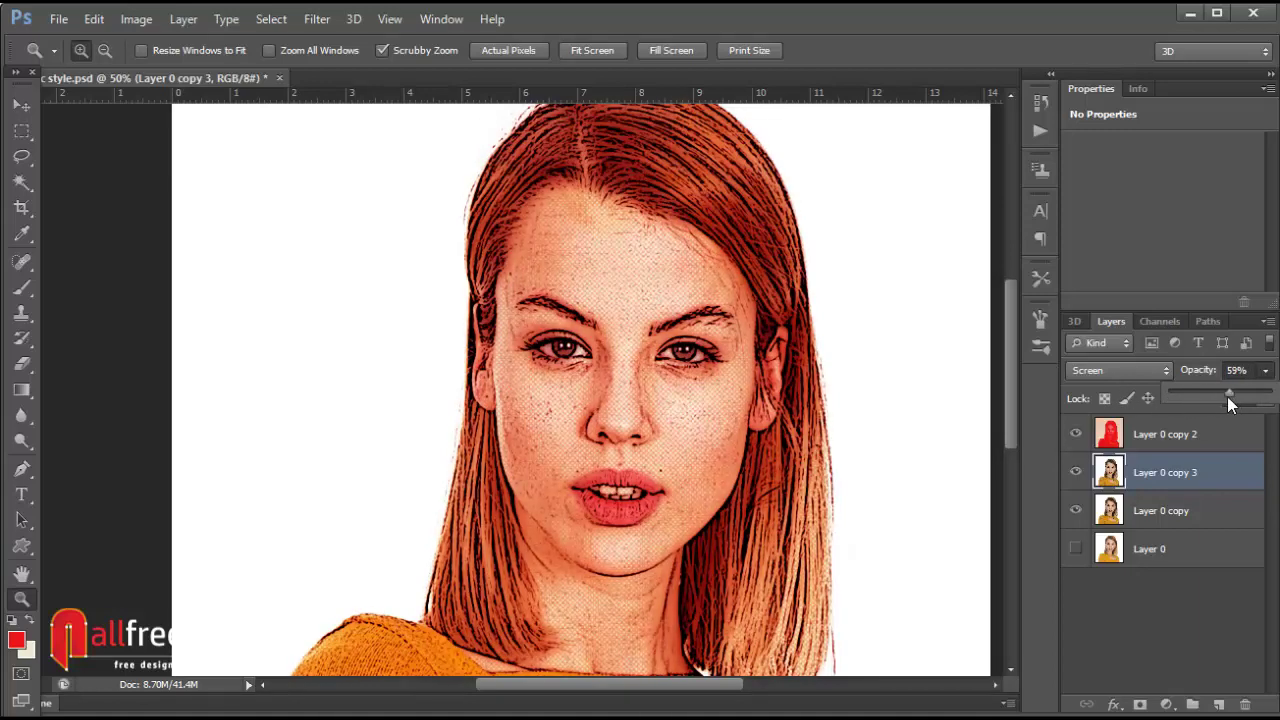
pyautogui.moveTo(1227, 396); pyautogui.dragTo(1199, 400)
pyautogui.click(1275, 447)
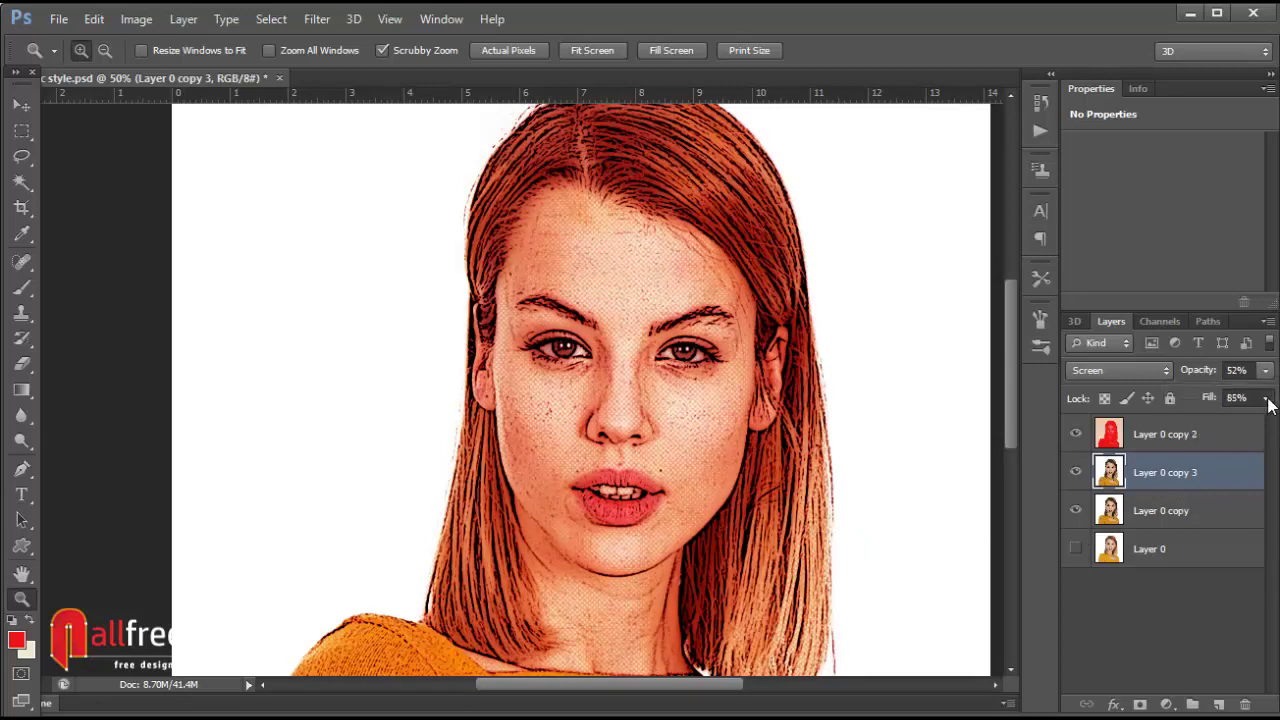
pyautogui.click(1266, 398)
pyautogui.moveTo(1270, 425); pyautogui.dragTo(1241, 425)
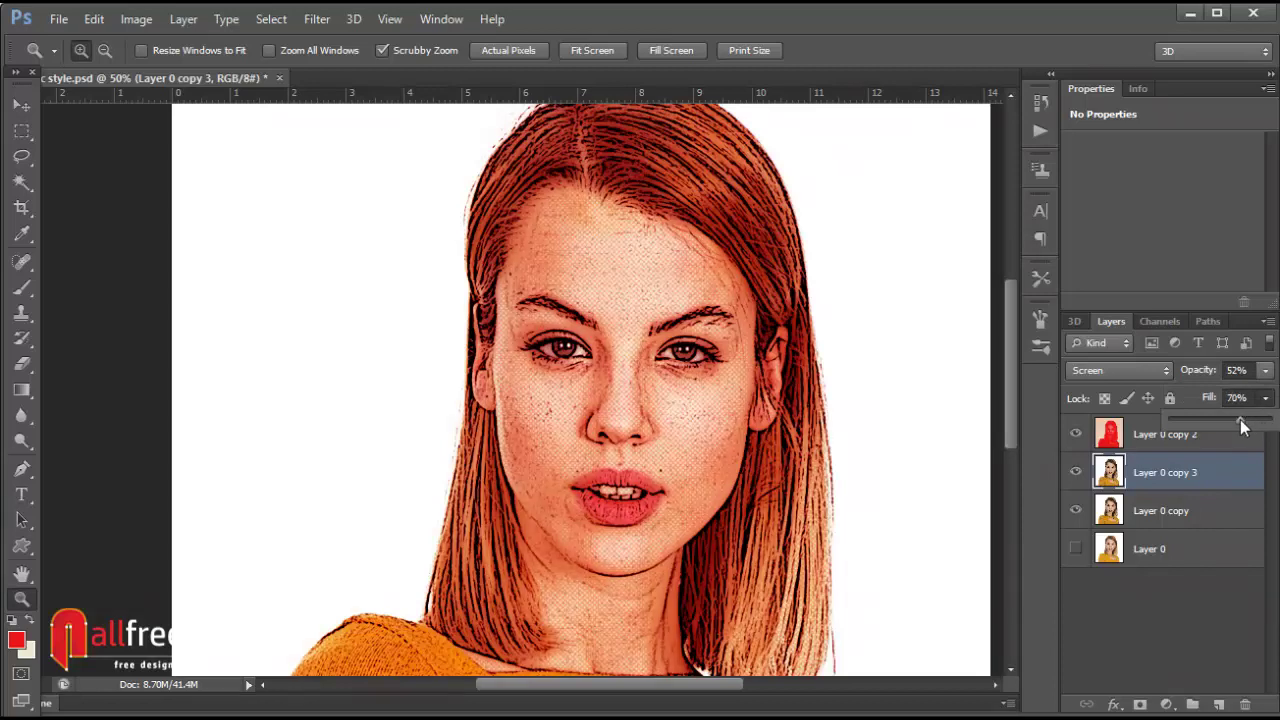
pyautogui.click(1177, 473)
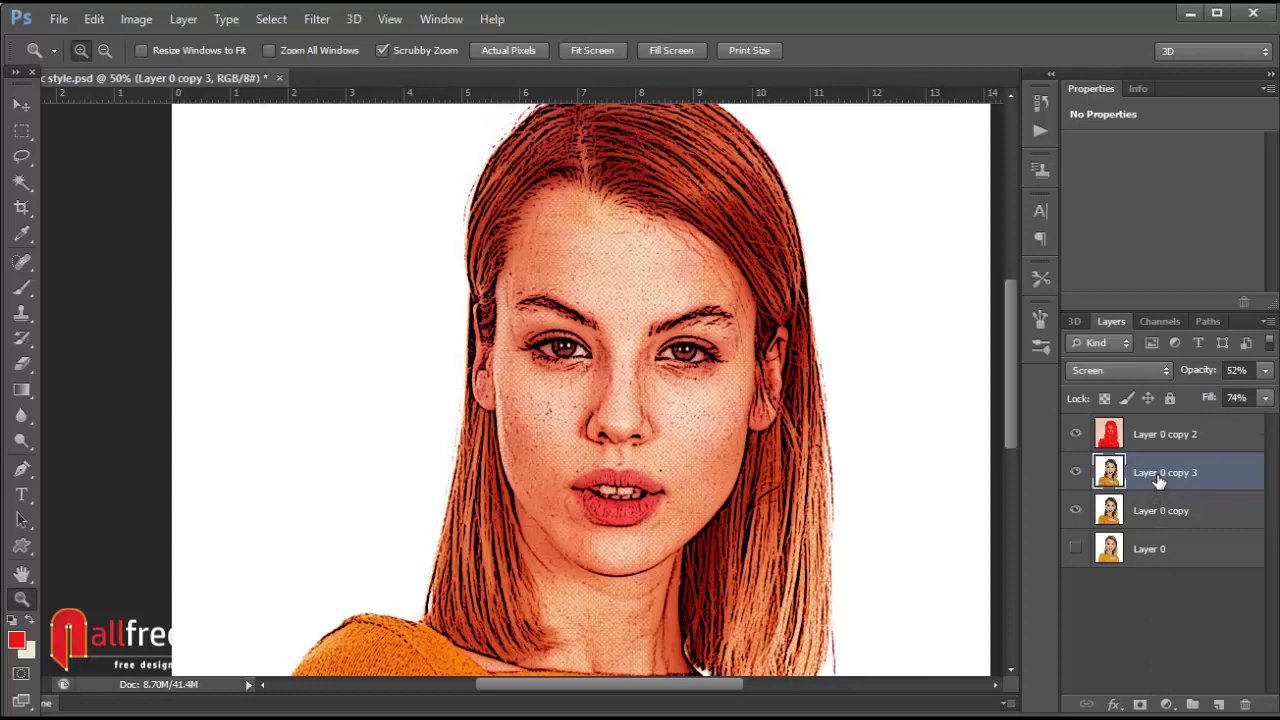
pyautogui.click(1140, 705)
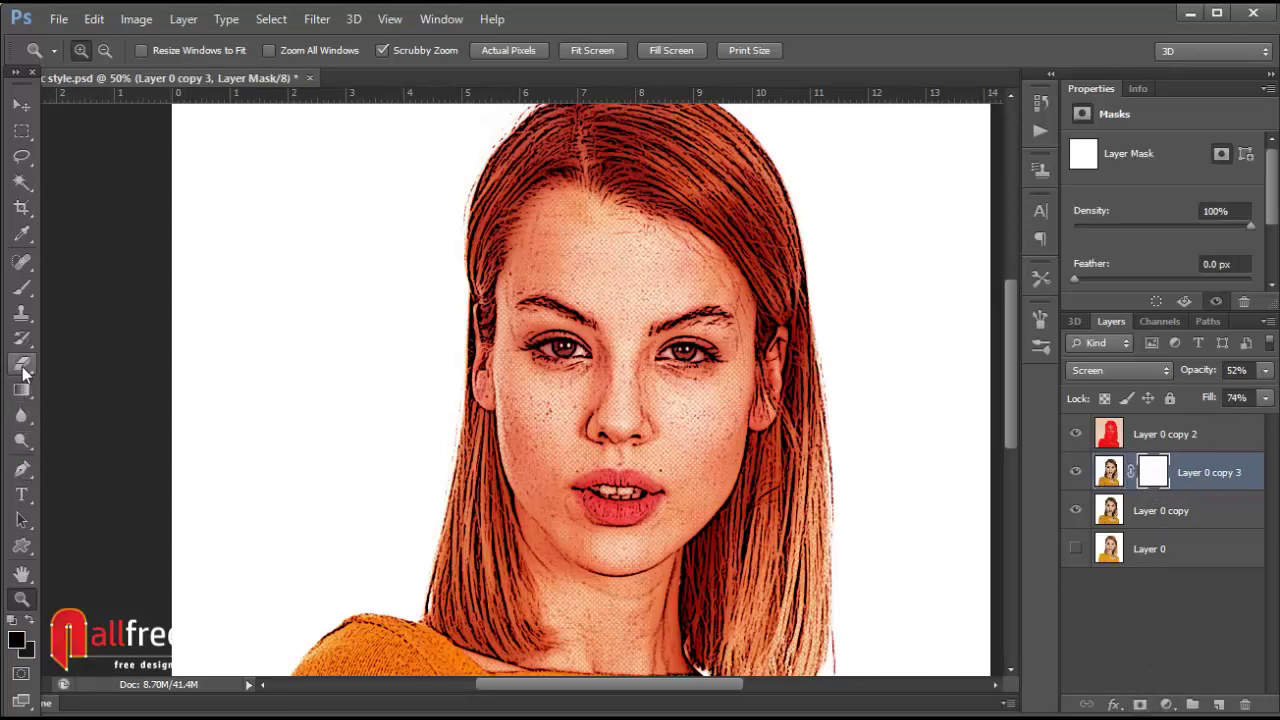
# Step: With a smaller Eraser brush (80), mask the Screen effect along the top and right hair edges
pyautogui.click(22, 364)
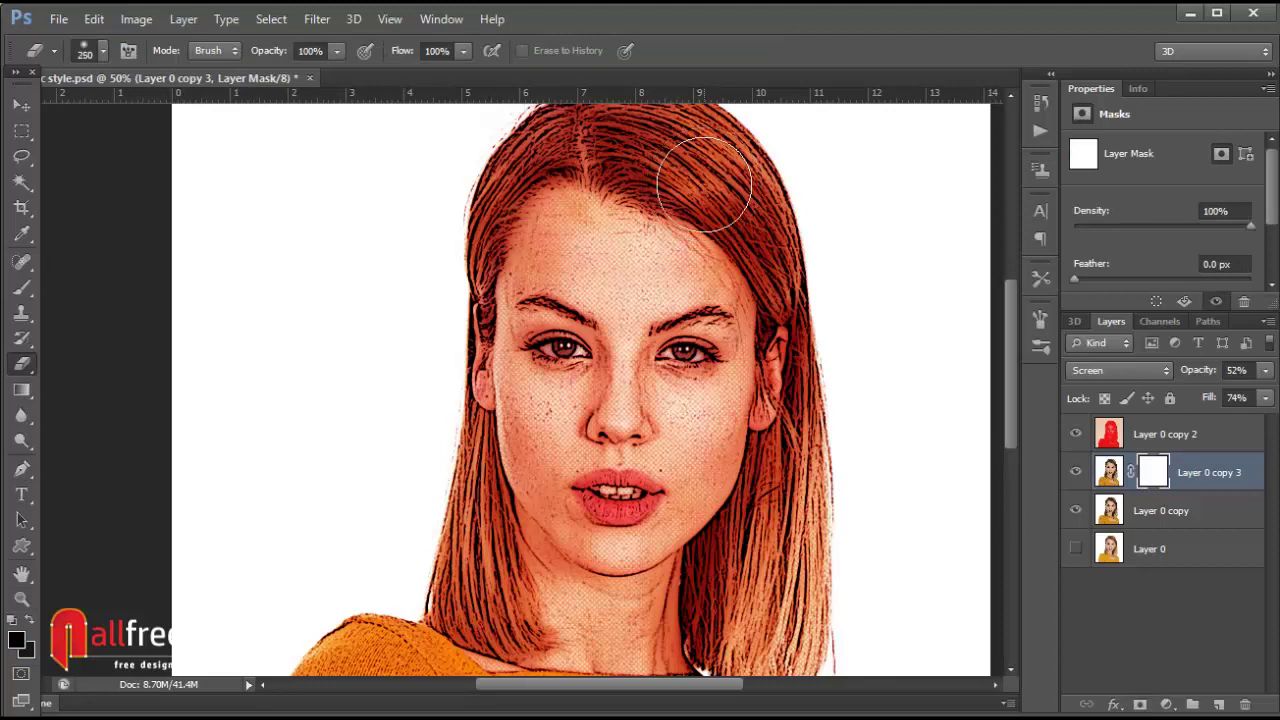
pyautogui.press('[')
pyautogui.press('[')
pyautogui.press('[')
pyautogui.moveTo(675, 170)
pyautogui.mouseDown()
pyautogui.moveTo(680, 137)
pyautogui.moveTo(726, 250)
pyautogui.mouseUp()
pyautogui.press('[')
pyautogui.press('[')
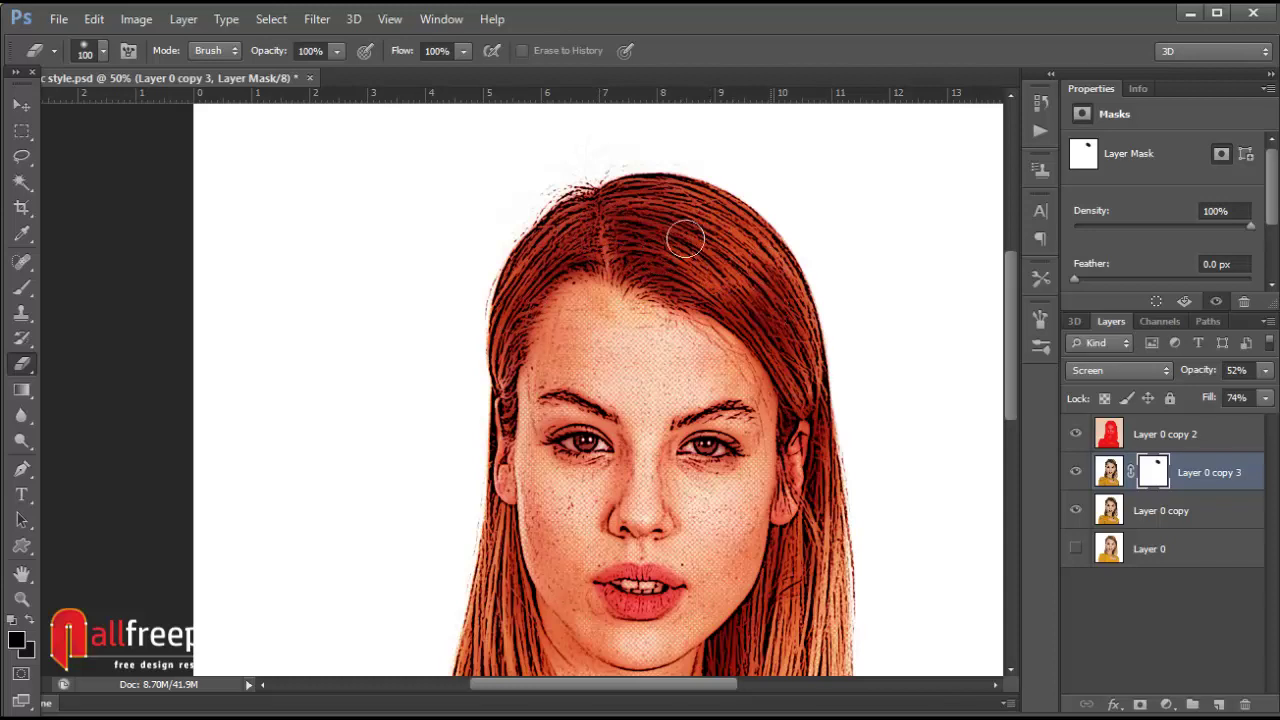
pyautogui.moveTo(778, 272); pyautogui.dragTo(823, 463)
pyautogui.press('[')
pyautogui.press('[')
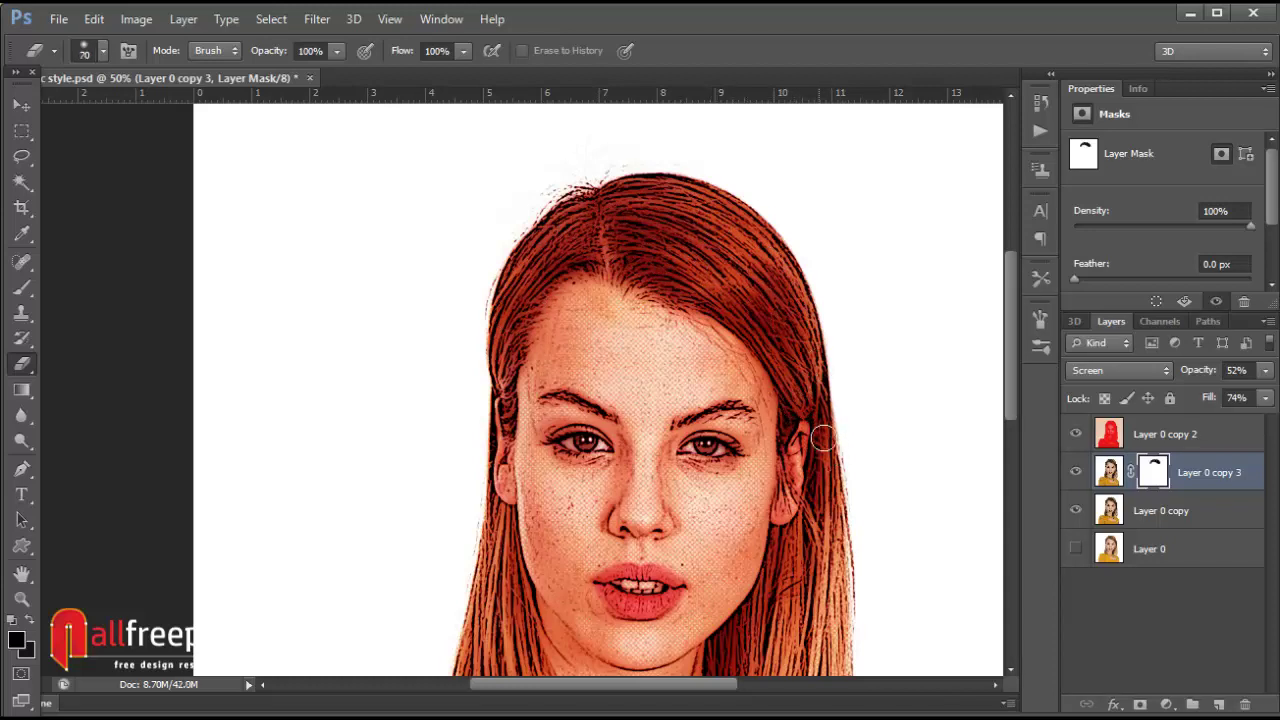
pyautogui.moveTo(823, 480)
pyautogui.mouseDown()
pyautogui.moveTo(840, 347)
pyautogui.moveTo(862, 485)
pyautogui.mouseUp()
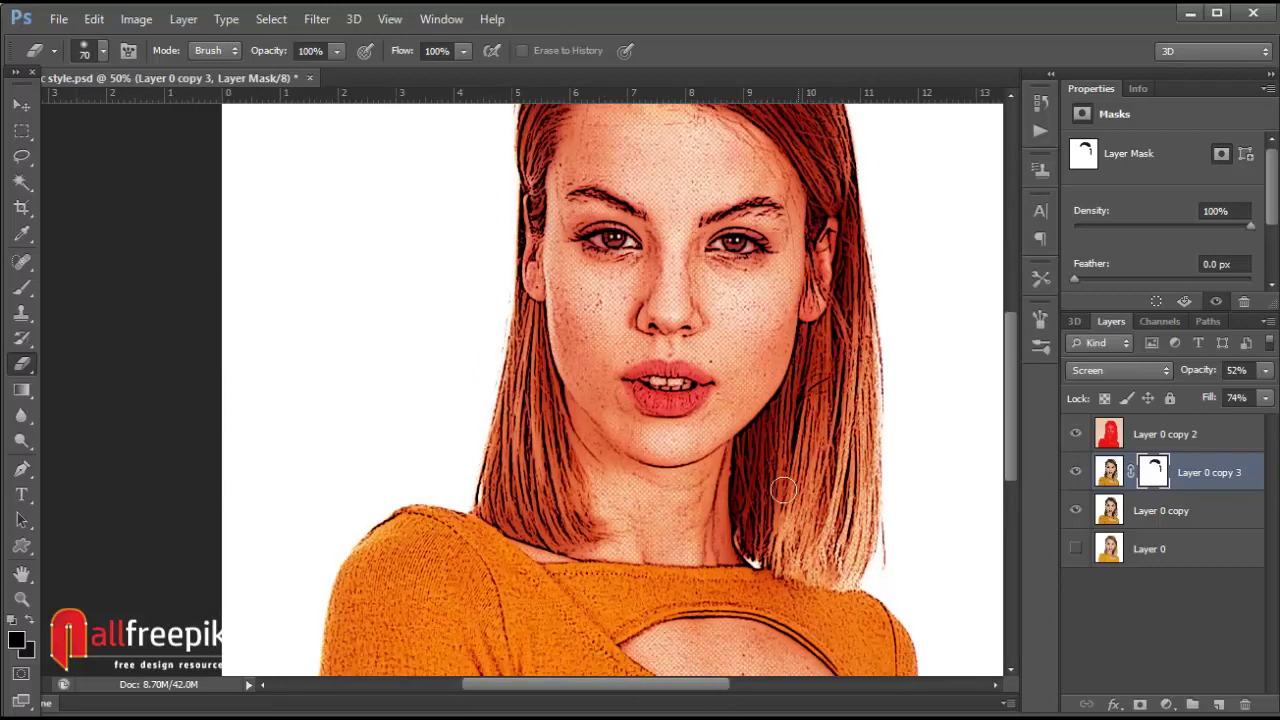
pyautogui.moveTo(815, 508)
pyautogui.mouseDown()
pyautogui.moveTo(855, 455)
pyautogui.moveTo(893, 472)
pyautogui.mouseUp()
# Step: Mask the left hair edge up to the crown, then toggle Layer 0 copy 3 to compare
pyautogui.moveTo(560, 372)
pyautogui.mouseDown()
pyautogui.moveTo(570, 328)
pyautogui.moveTo(580, 505)
pyautogui.moveTo(614, 512)
pyautogui.moveTo(562, 440)
pyautogui.moveTo(578, 375)
pyautogui.mouseUp()
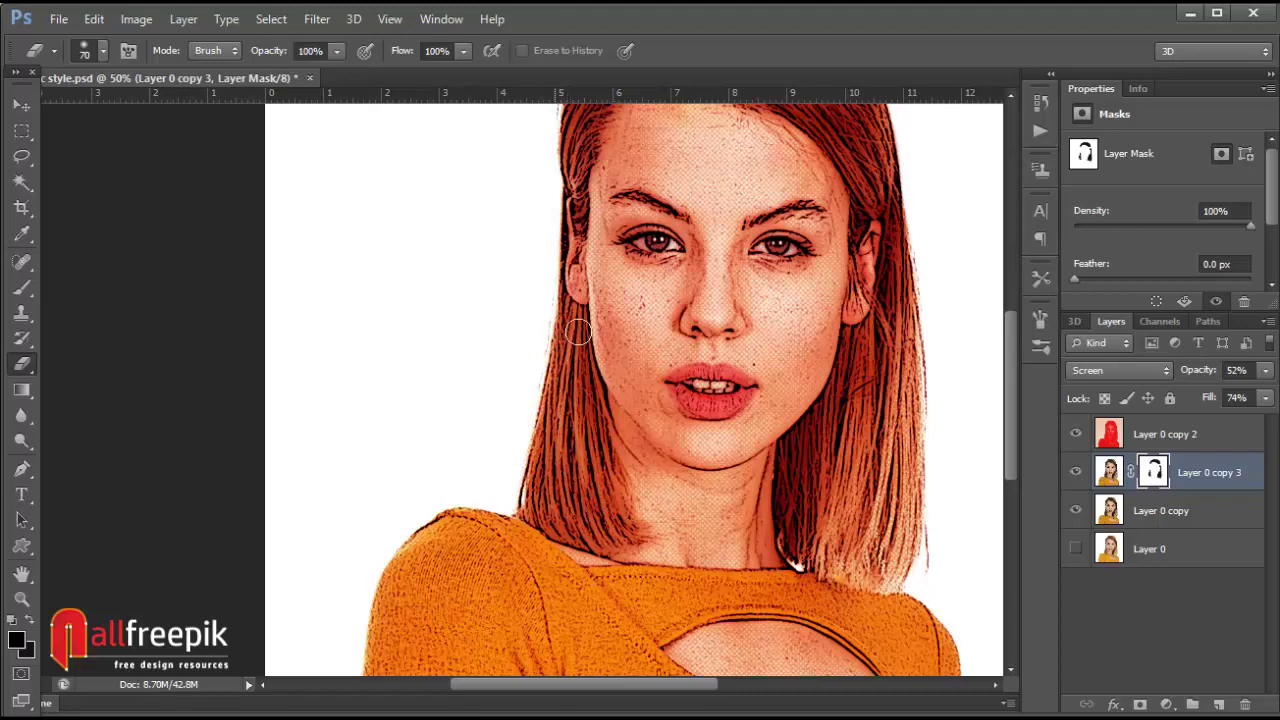
pyautogui.moveTo(536, 452)
pyautogui.mouseDown()
pyautogui.moveTo(570, 520)
pyautogui.moveTo(585, 410)
pyautogui.mouseUp()
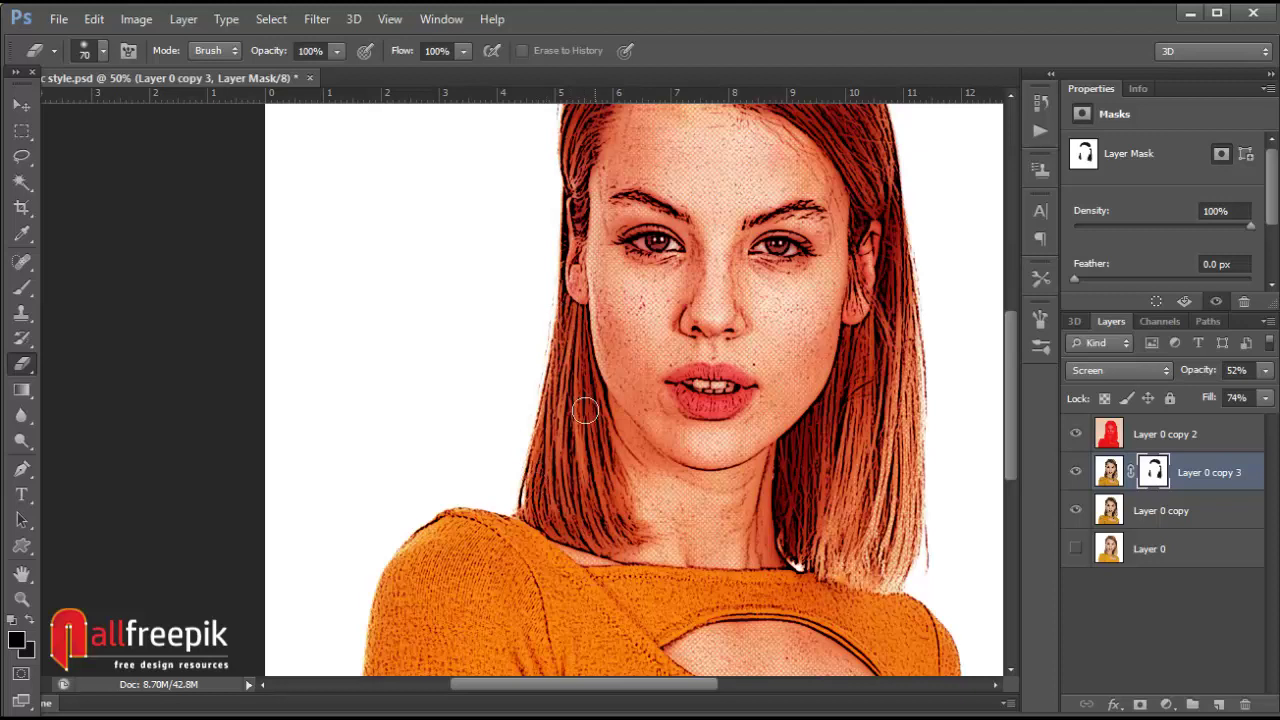
pyautogui.scroll(3, 565, 482)
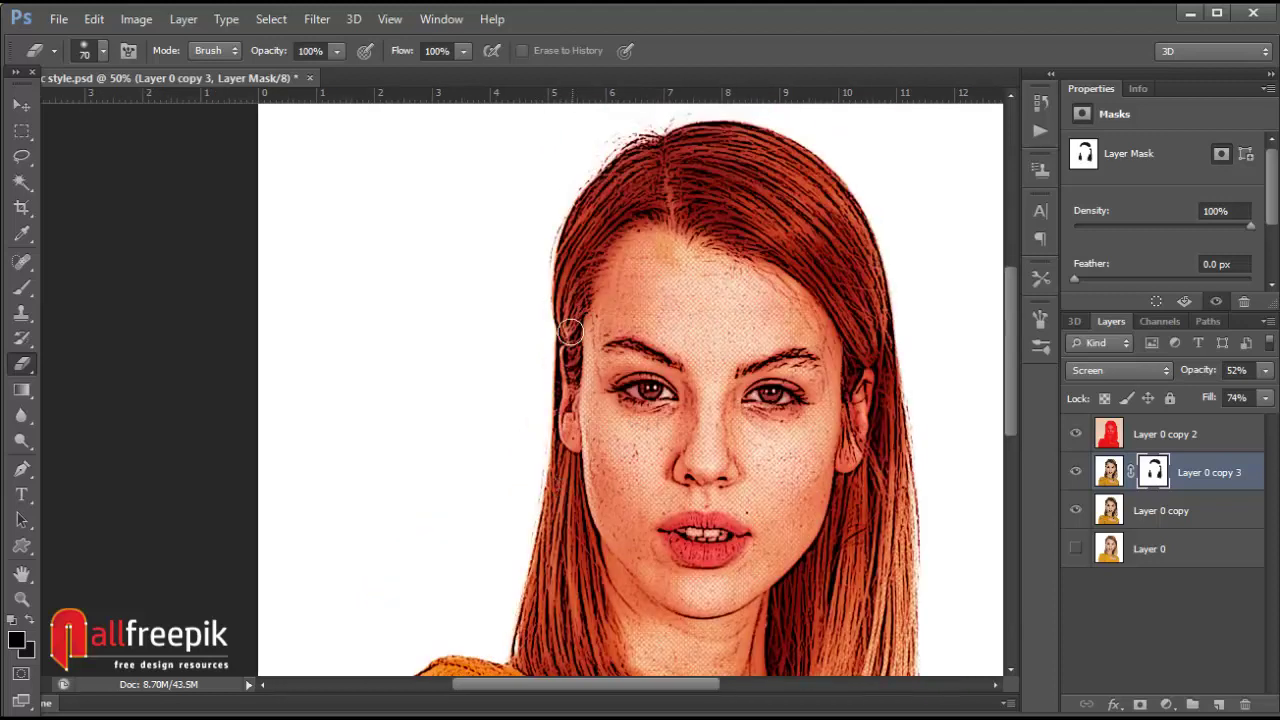
pyautogui.moveTo(570, 331); pyautogui.dragTo(636, 175)
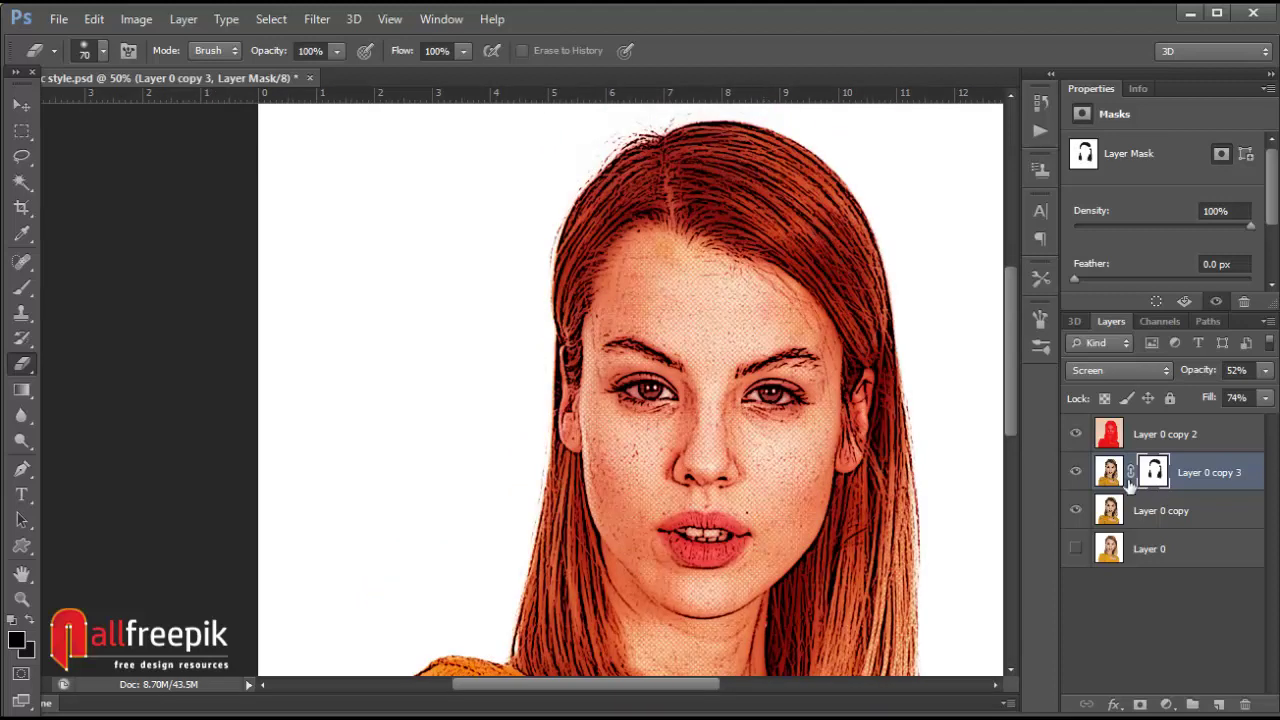
pyautogui.click(1075, 472)
pyautogui.click(1075, 472)
pyautogui.click(1075, 472)
pyautogui.moveTo(565, 552); pyautogui.dragTo(587, 418)
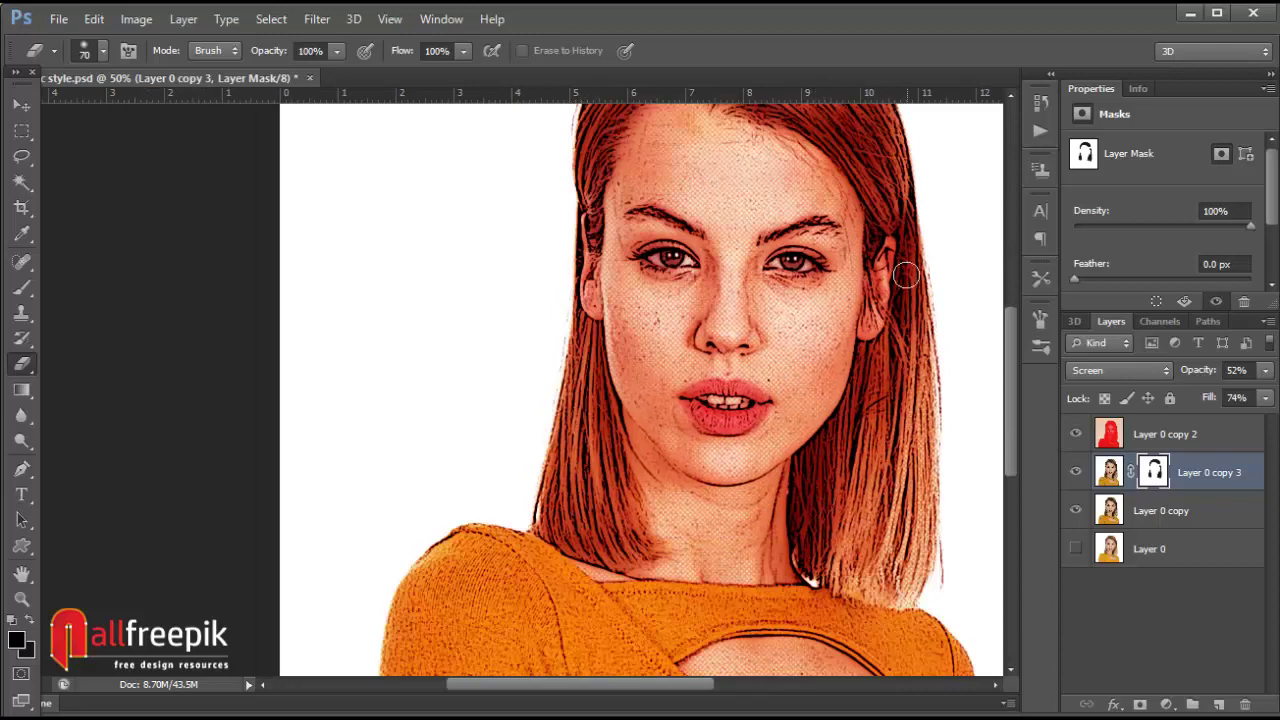
pyautogui.moveTo(814, 166); pyautogui.dragTo(840, 281)
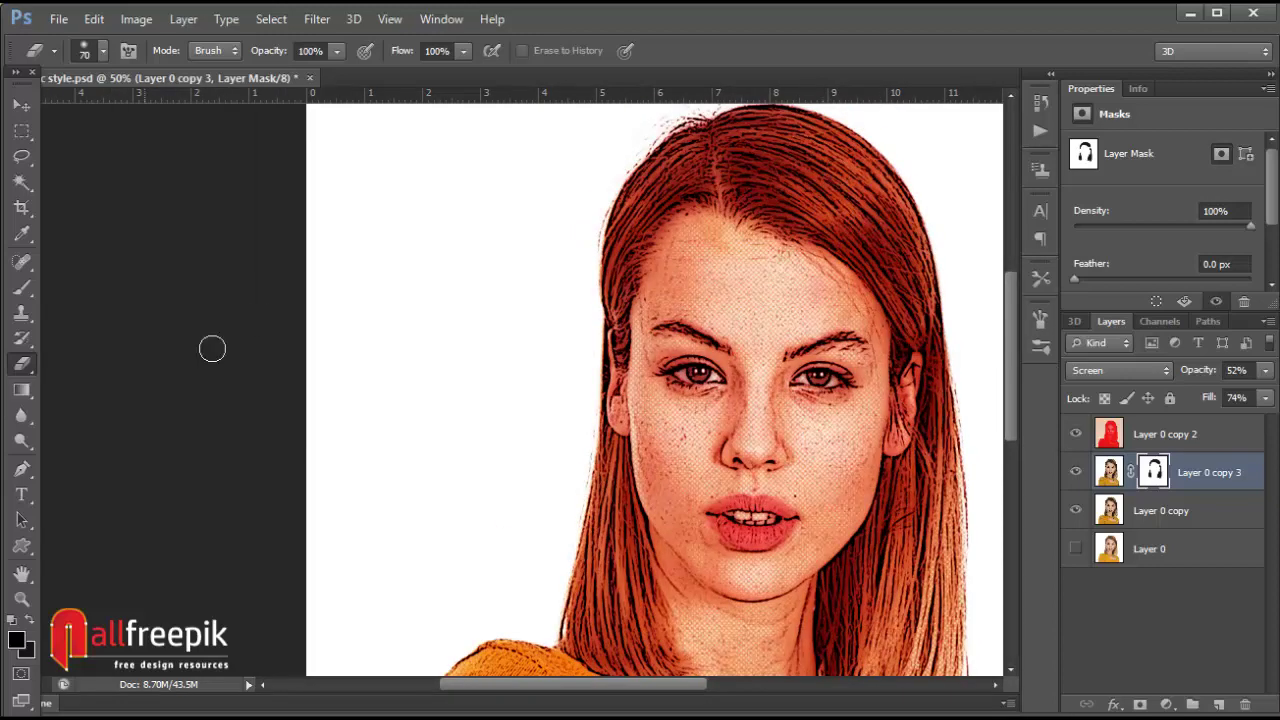
# Step: Select Layer 0 copy 2 from the canvas with the Move tool and check the face
pyautogui.hotkey('ctrl', '-')
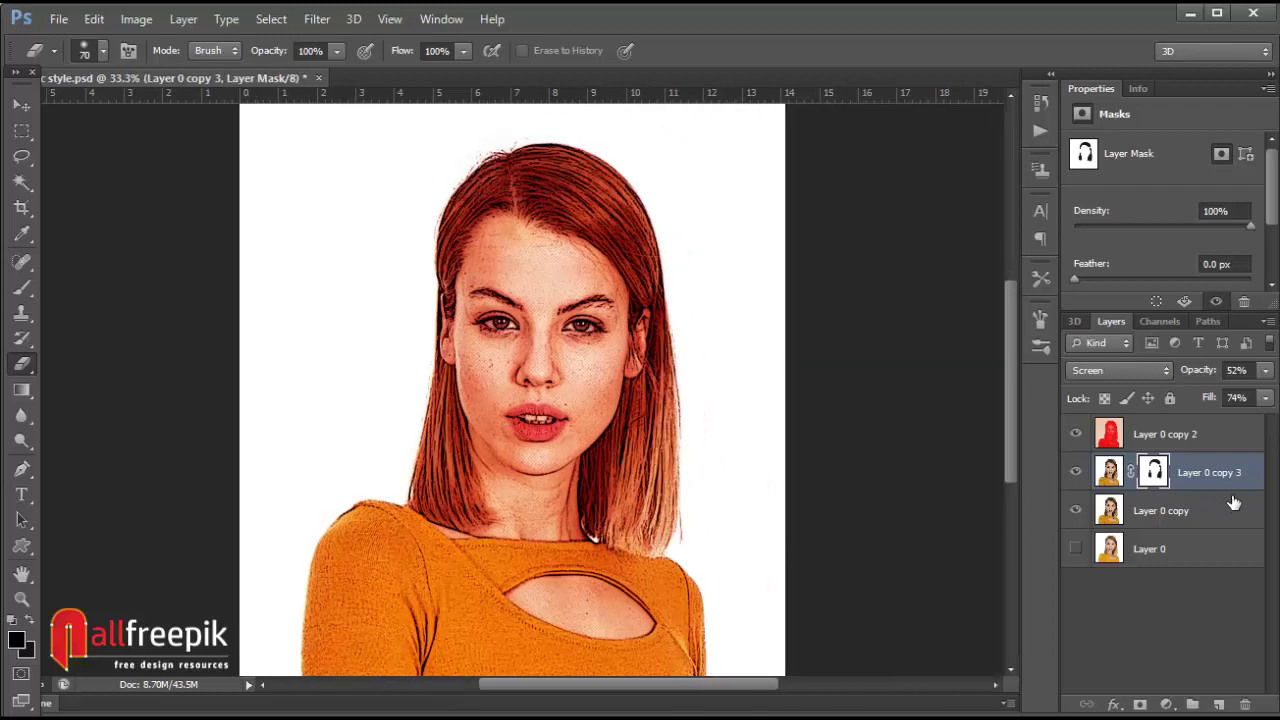
pyautogui.click(21, 104)
pyautogui.rightClick(605, 210)
pyautogui.click(650, 217)
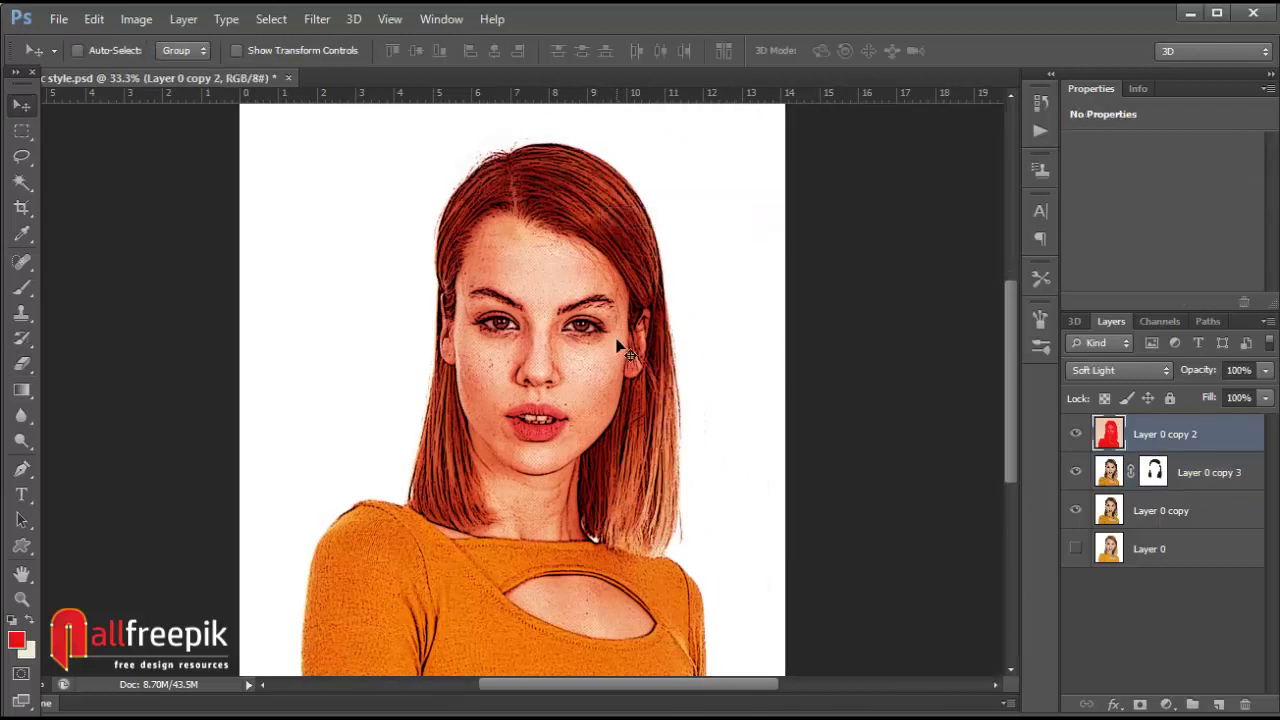
pyautogui.moveTo(597, 413)
pyautogui.mouseDown()
pyautogui.moveTo(352, 251)
pyautogui.moveTo(529, 303)
pyautogui.mouseUp()
pyautogui.moveTo(557, 251); pyautogui.dragTo(551, 386)
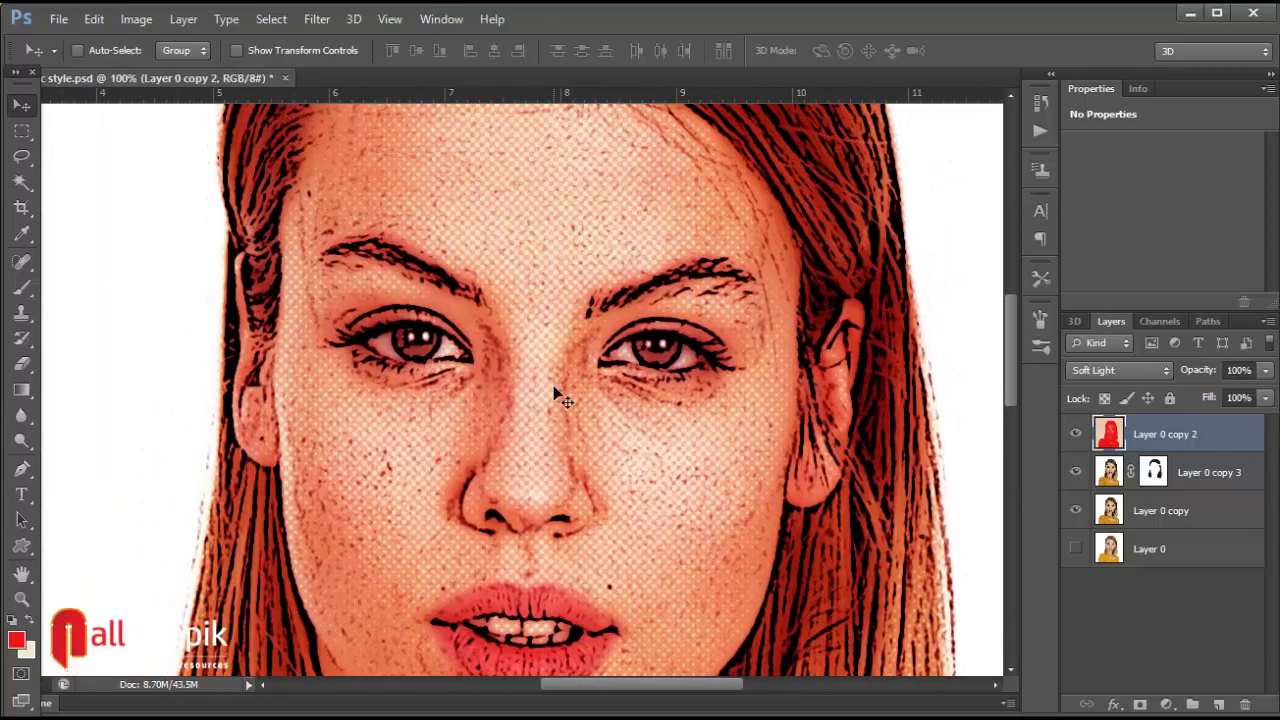
pyautogui.hotkey('ctrl', '-')
pyautogui.hotkey('ctrl', '-')
# Step: Duplicate Layer 0 copy as Layer 0 copy 4 and choose Artistic > Poster Edges
pyautogui.click(1165, 512)
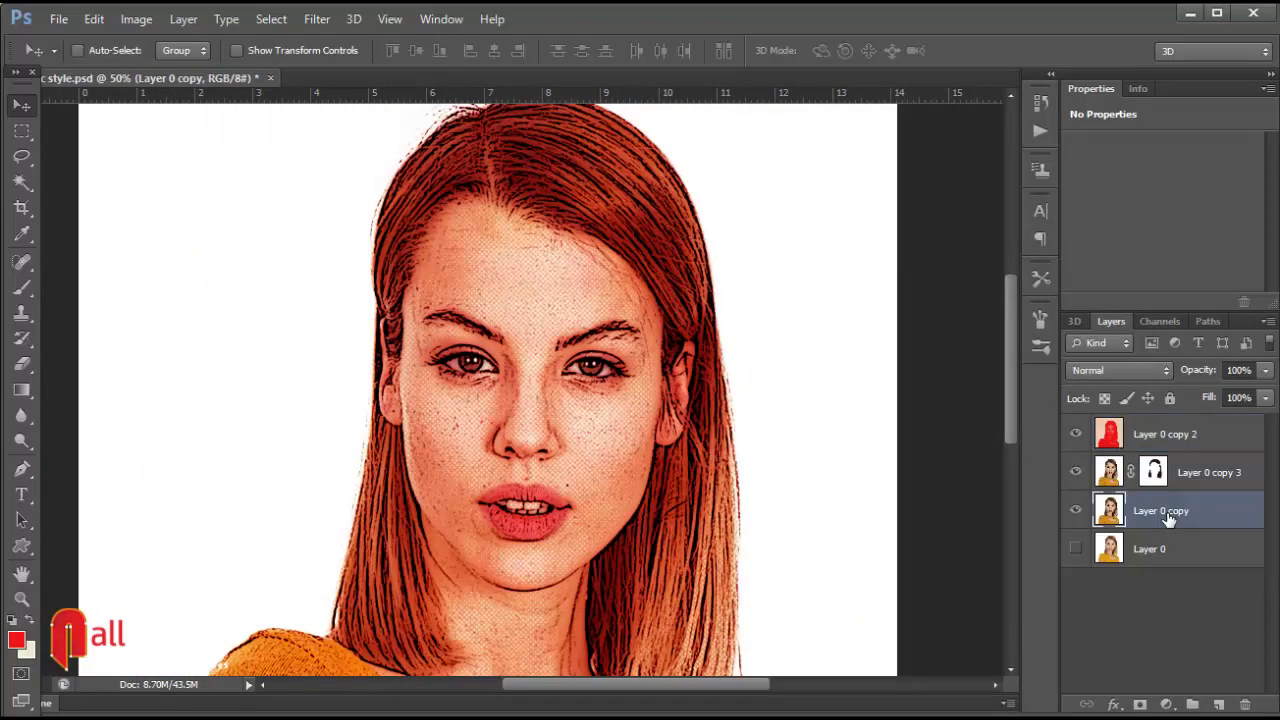
pyautogui.moveTo(1168, 518); pyautogui.dragTo(1218, 704)
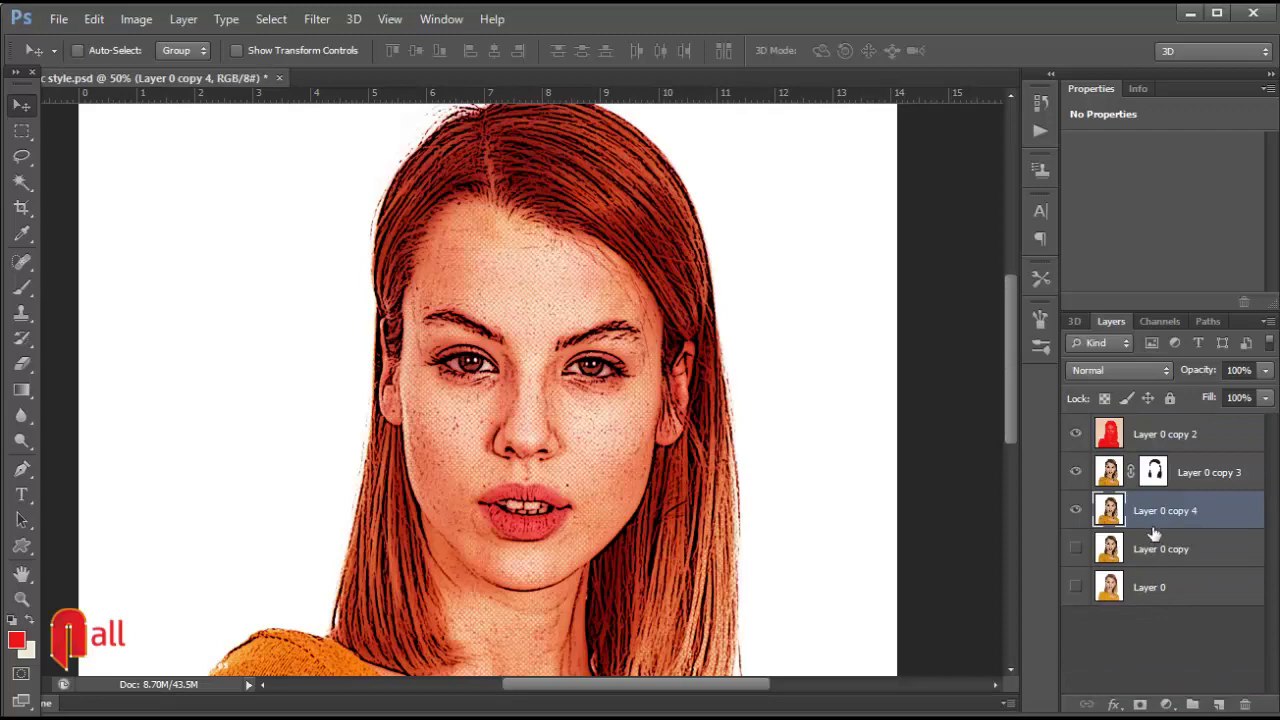
pyautogui.click(316, 19)
pyautogui.click(340, 94)
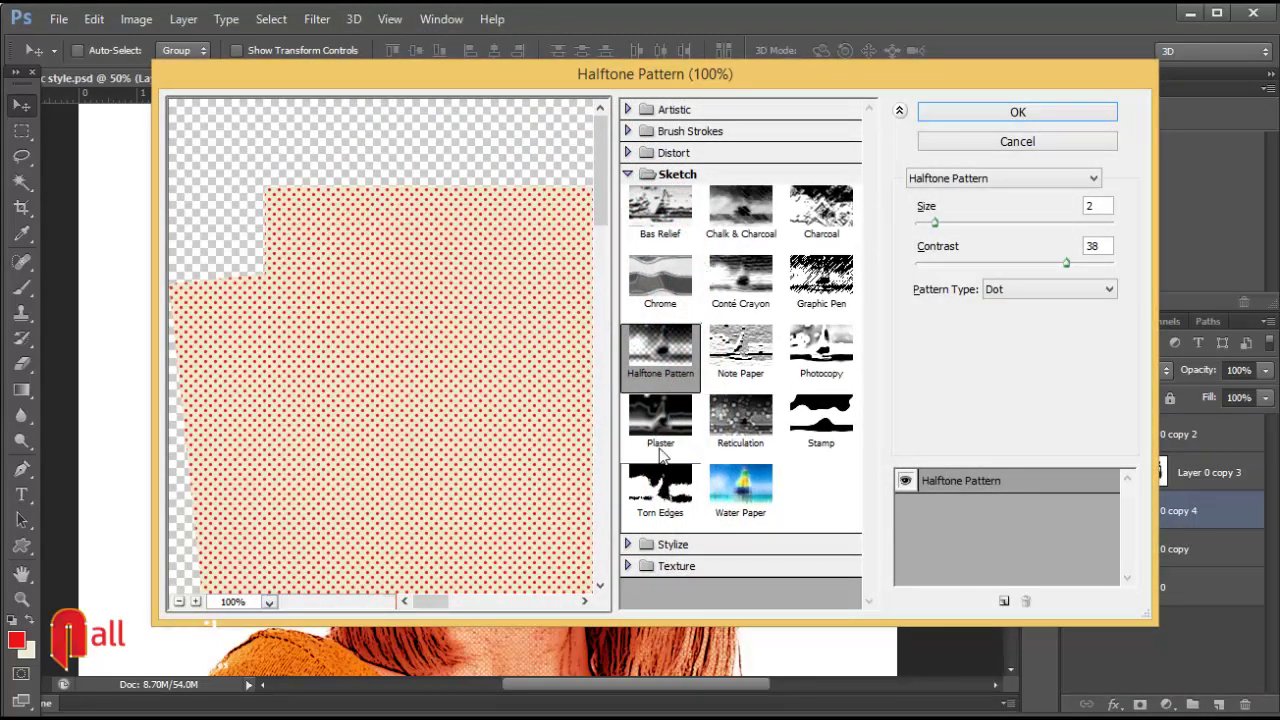
pyautogui.click(665, 545)
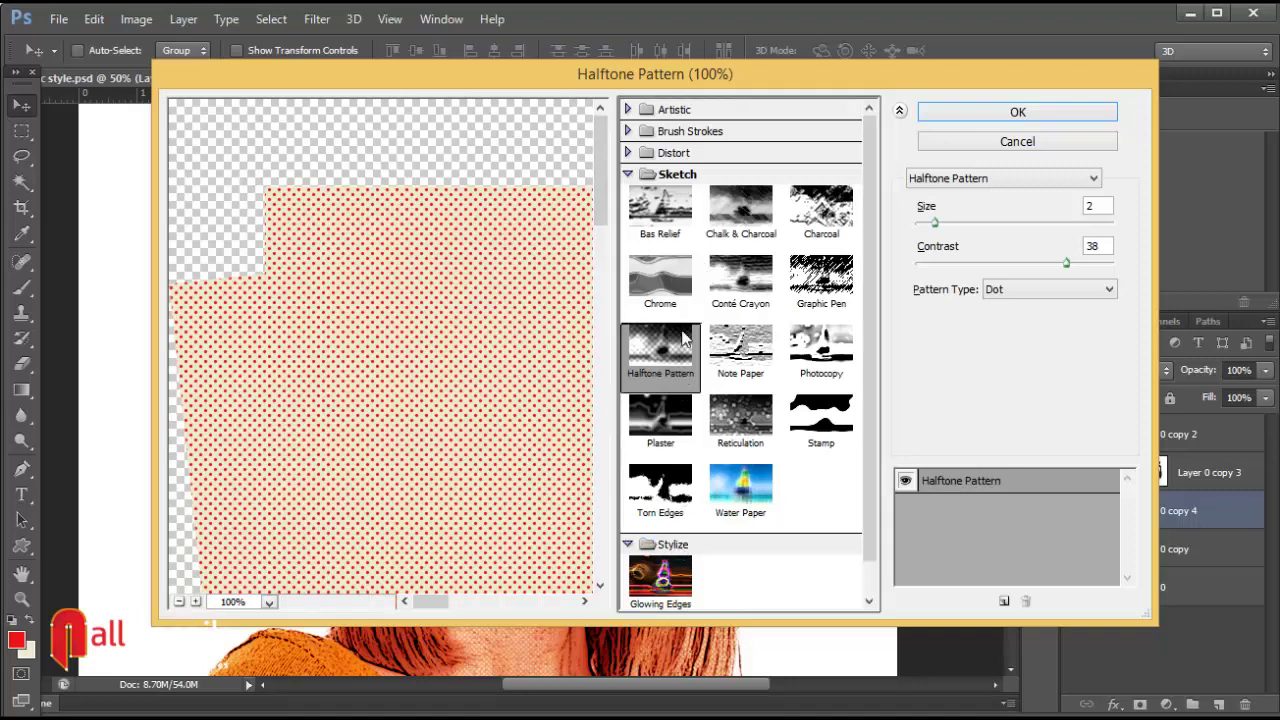
pyautogui.click(680, 110)
pyautogui.click(660, 355)
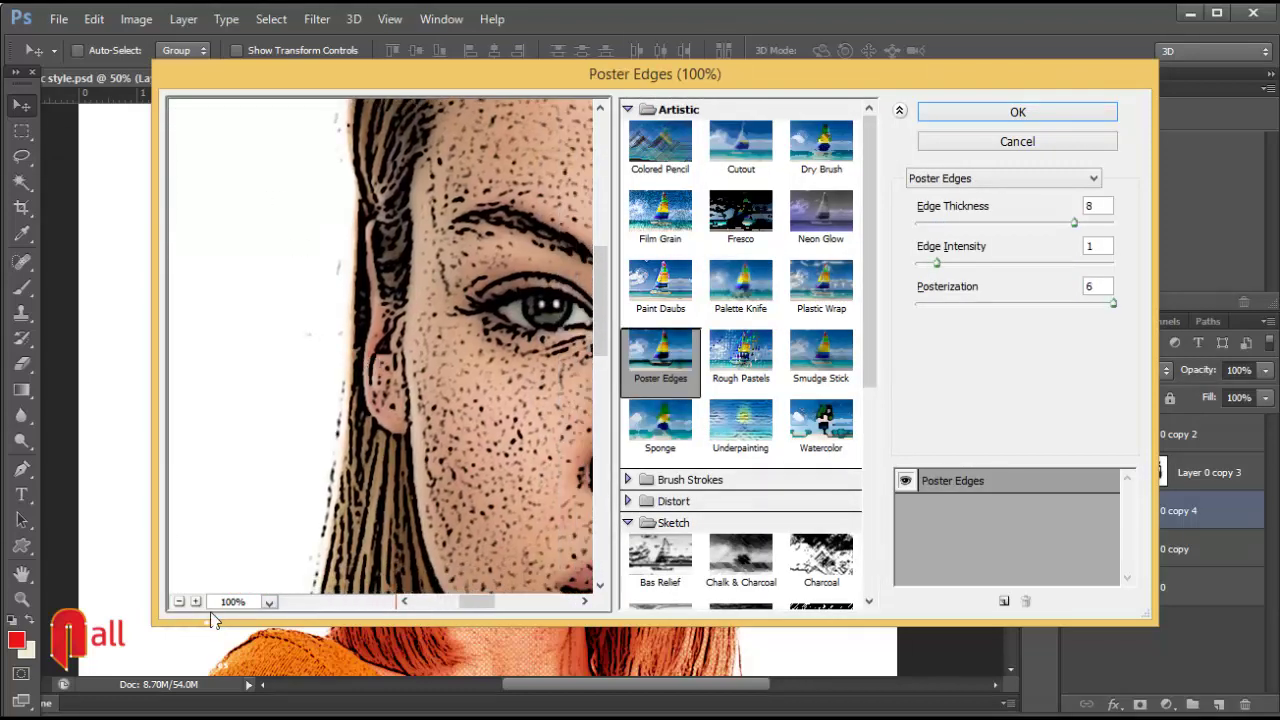
# Step: Preview the whole face and set Poster Edges edge intensity to 2
pyautogui.click(179, 602)
pyautogui.click(179, 602)
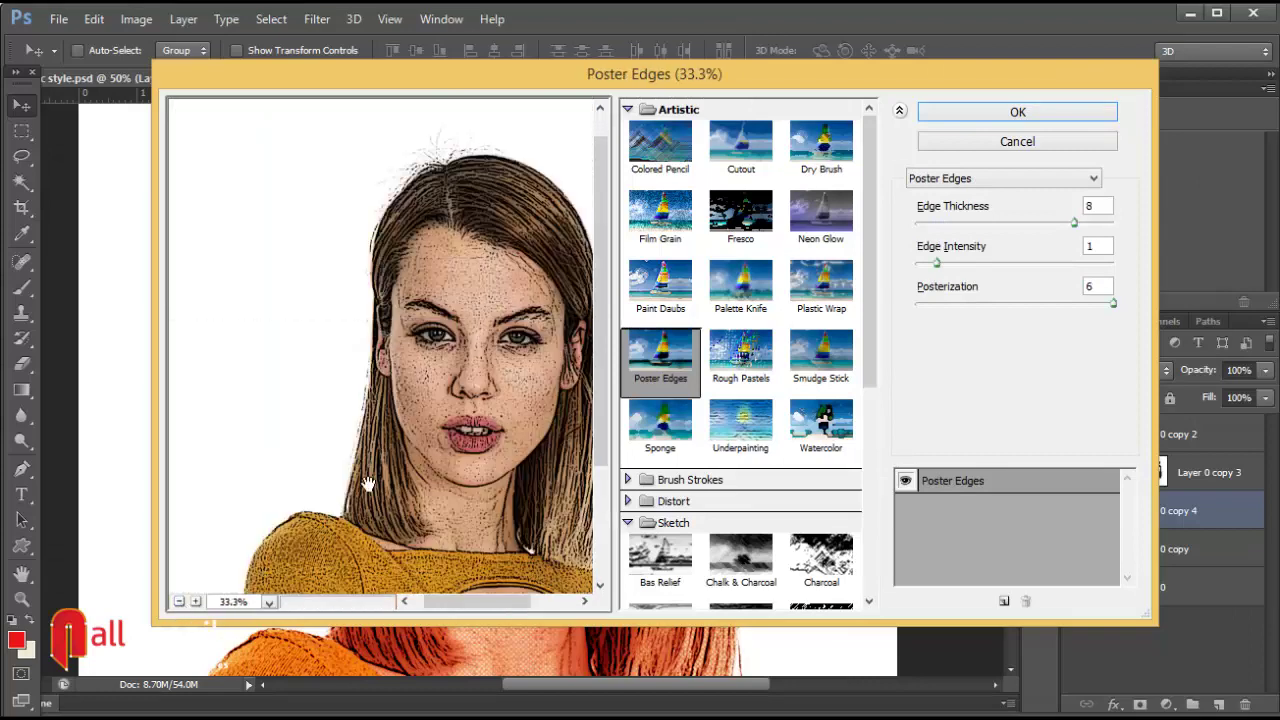
pyautogui.moveTo(336, 396); pyautogui.dragTo(337, 351)
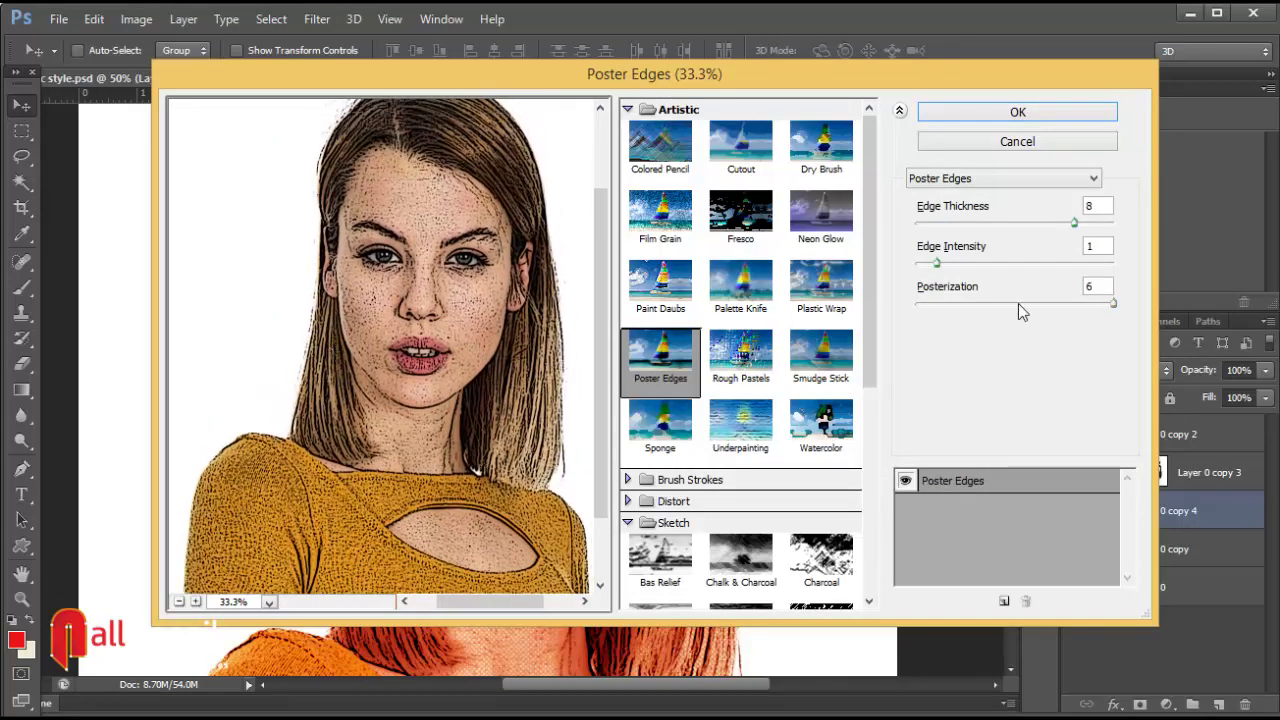
pyautogui.moveTo(938, 265)
pyautogui.mouseDown()
pyautogui.moveTo(1013, 264)
pyautogui.moveTo(977, 265)
pyautogui.mouseUp()
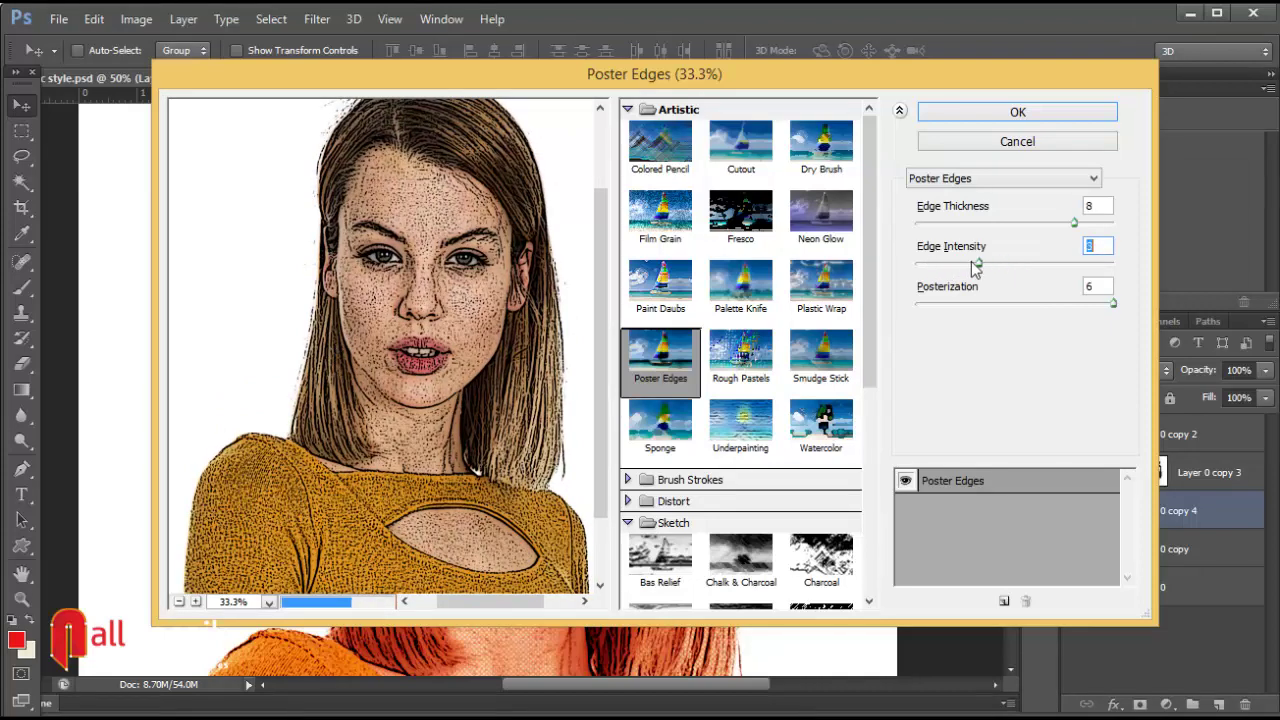
pyautogui.moveTo(975, 268)
pyautogui.mouseDown()
pyautogui.moveTo(923, 262)
pyautogui.moveTo(940, 266)
pyautogui.mouseUp()
# Step: Apply Poster Edges to Layer 0 copy 4 and try Multiply and Screen blend modes
pyautogui.click(1043, 120)
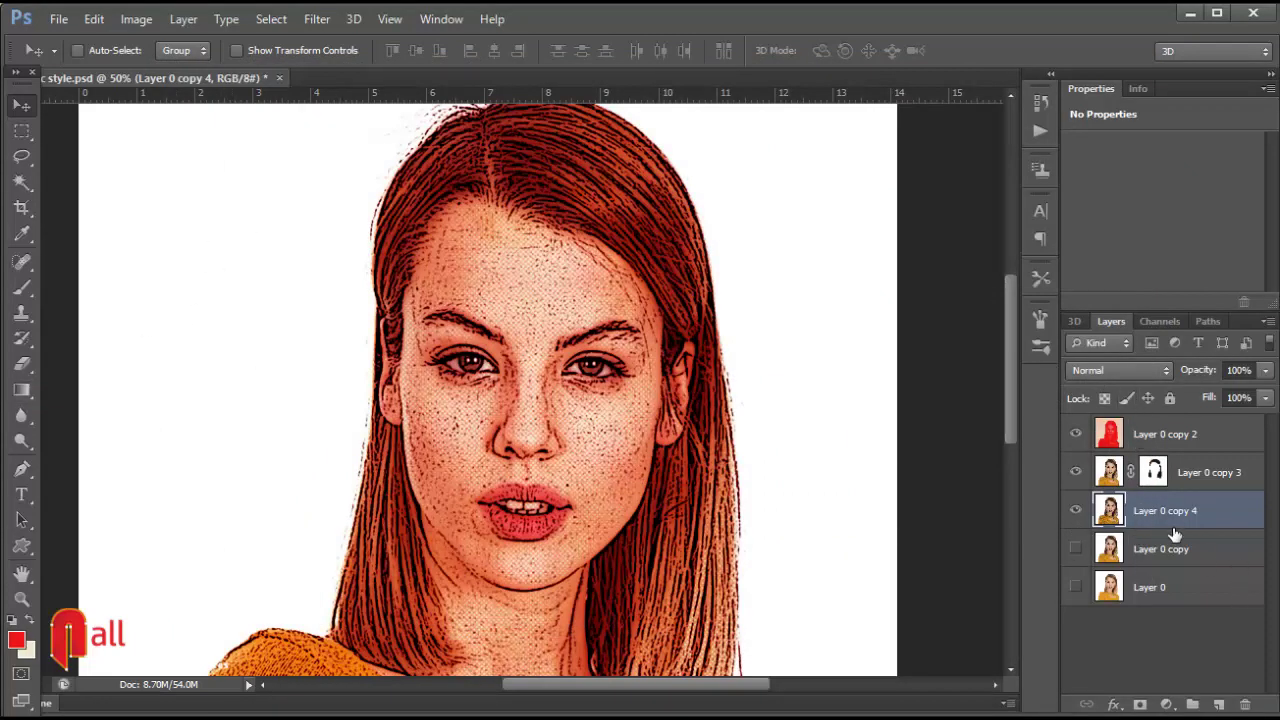
pyautogui.click(1115, 370)
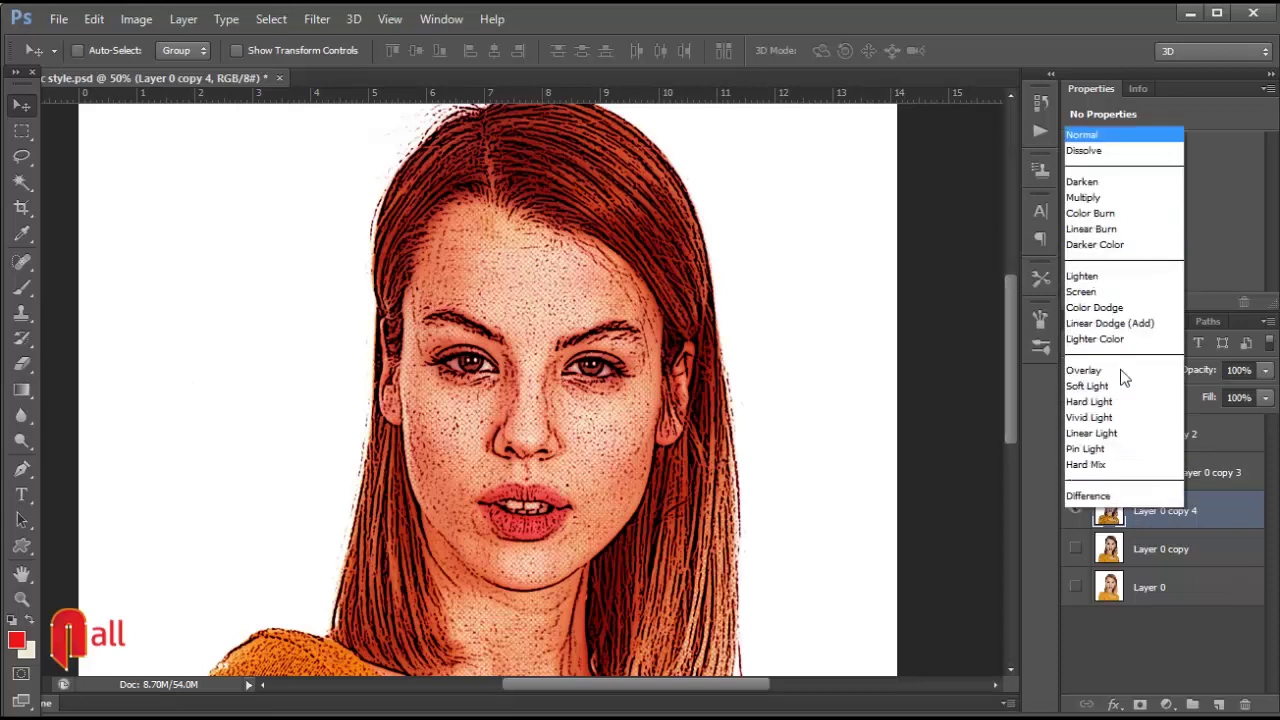
pyautogui.click(1108, 62)
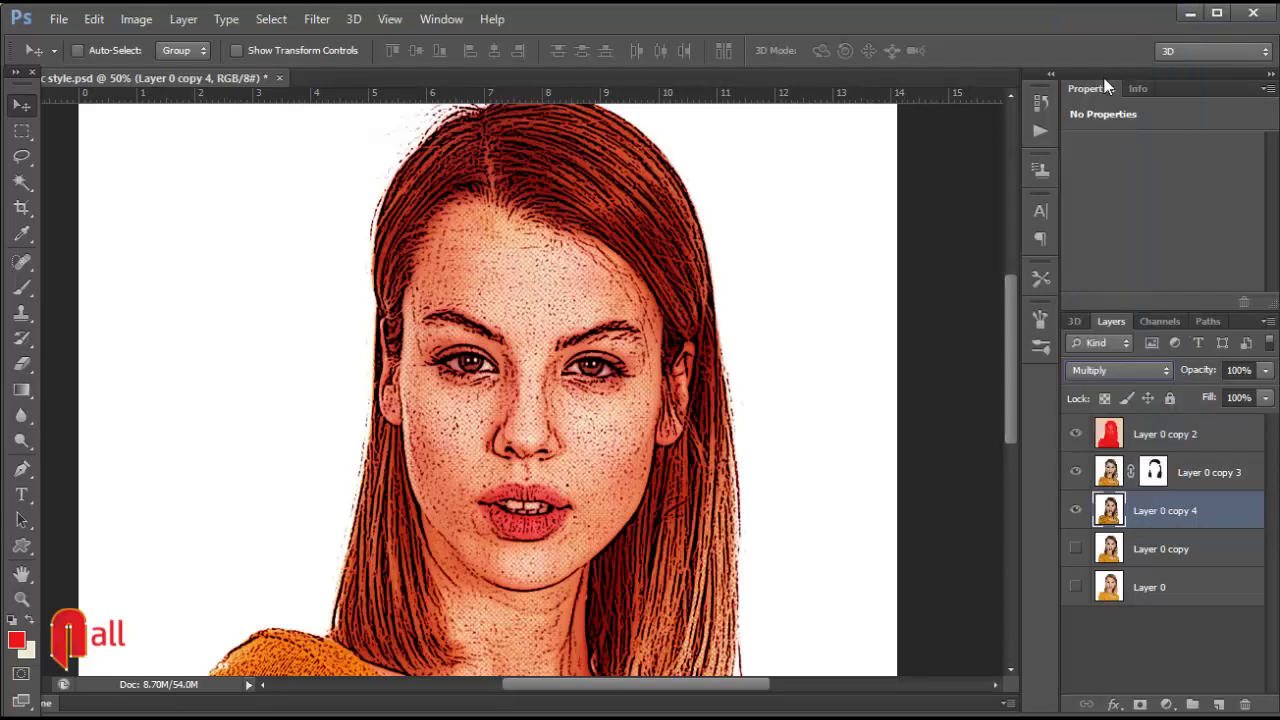
pyautogui.click(1124, 371)
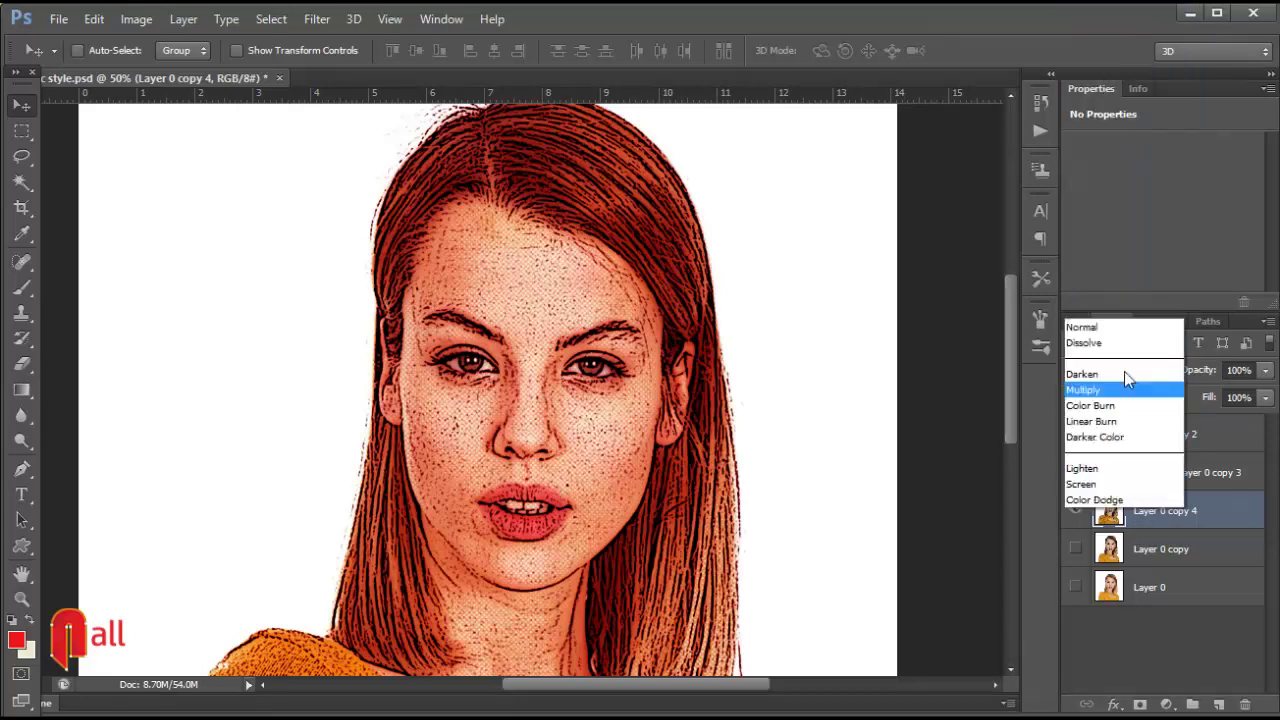
pyautogui.click(1127, 172)
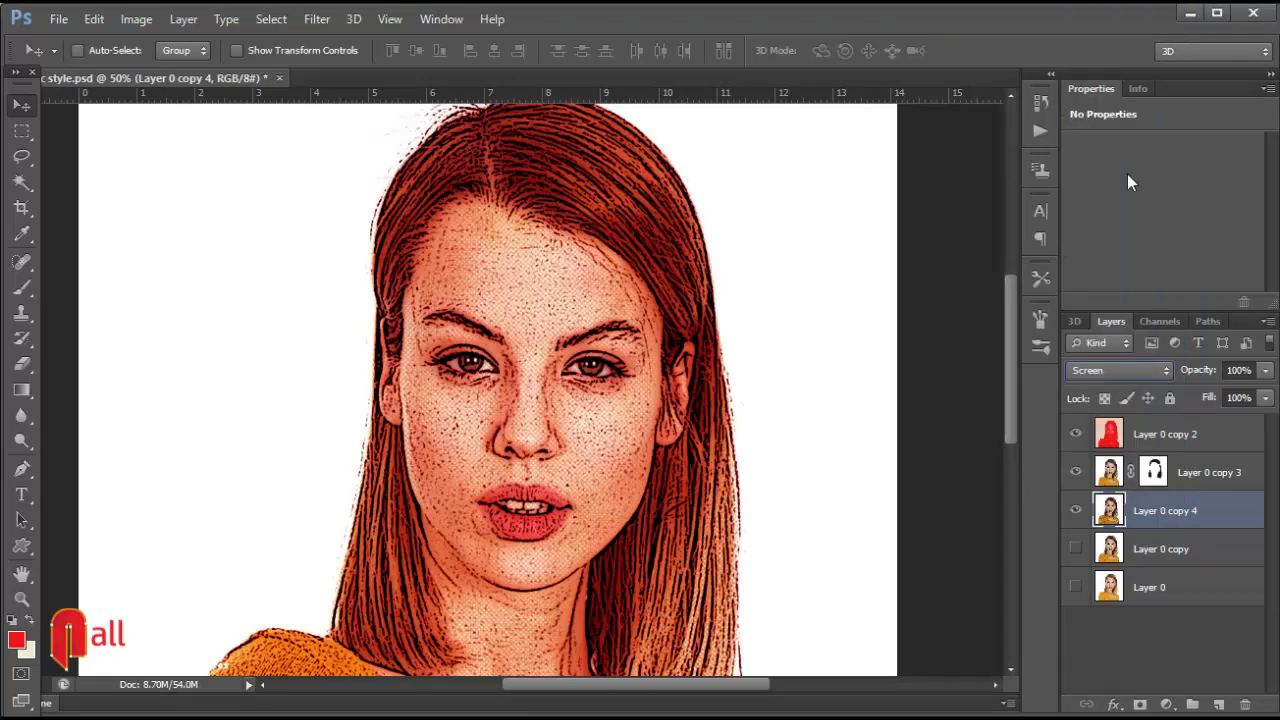
pyautogui.press('Down')
pyautogui.press('Down')
pyautogui.press('Down')
pyautogui.click(1140, 375)
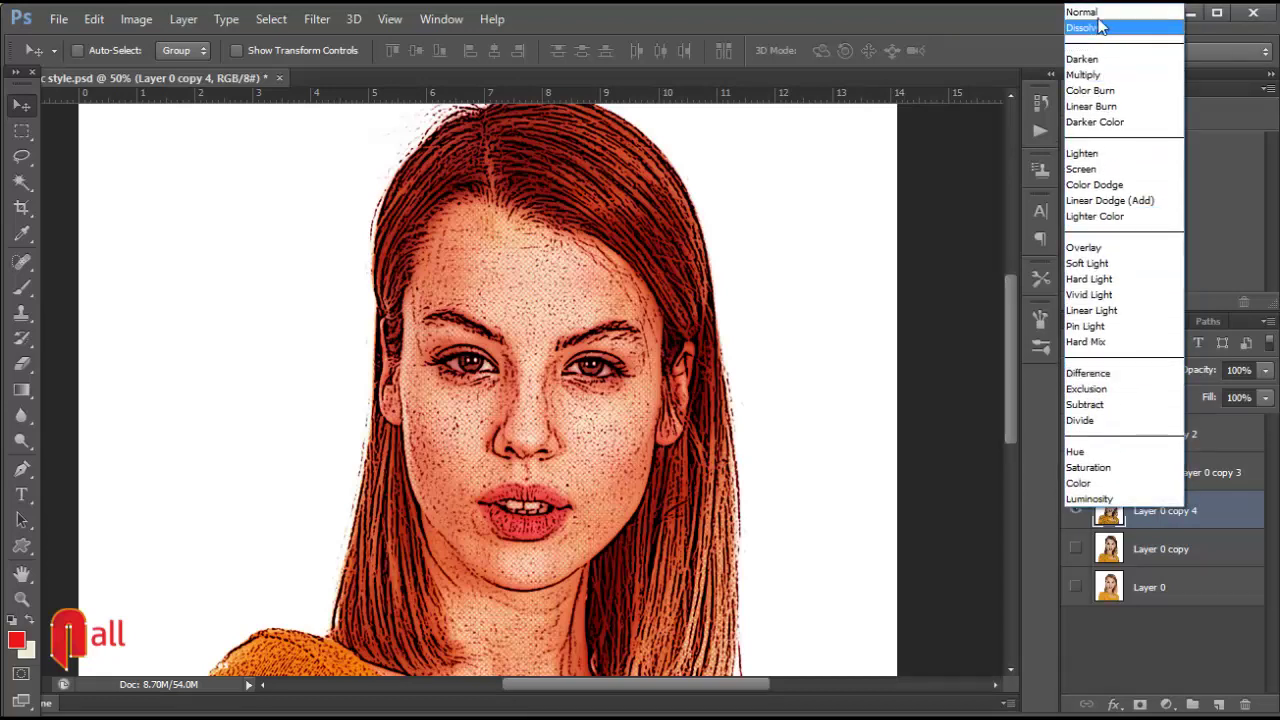
# Step: Return Layer 0 copy 4 to Normal, hide Layer 0 copy 3, and toggle copy 4 to compare
pyautogui.click(1098, 13)
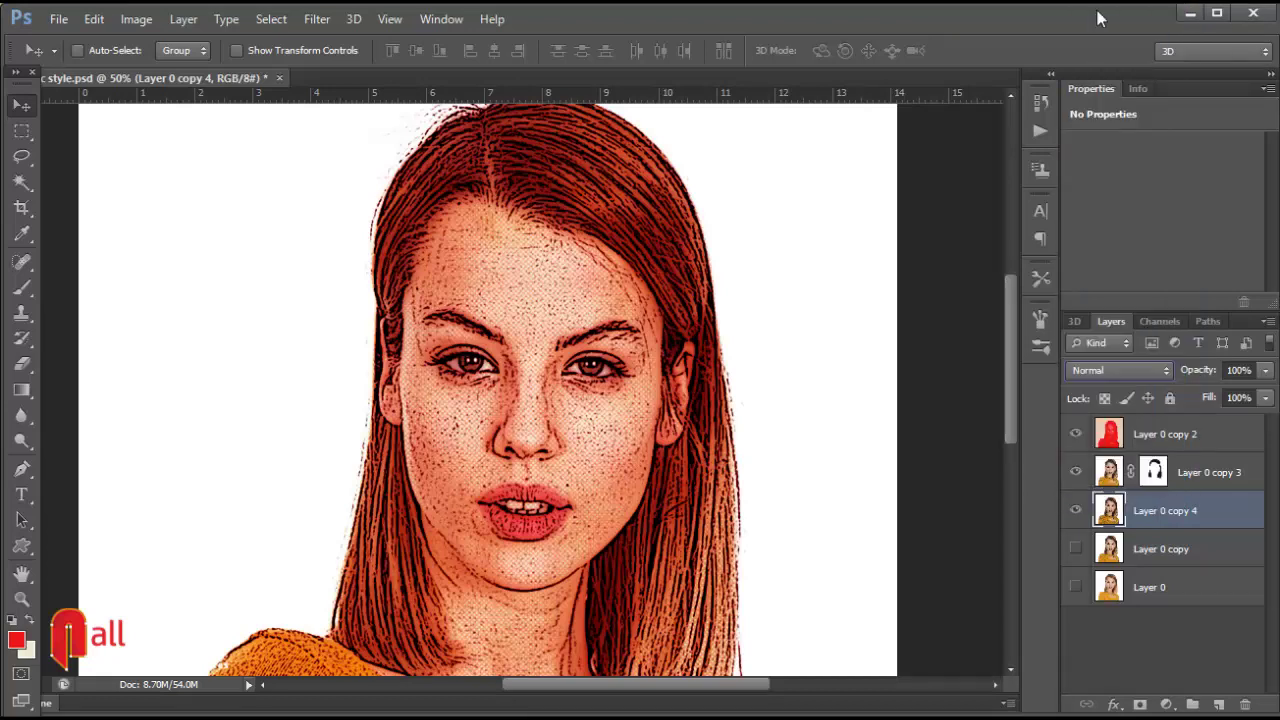
pyautogui.click(1188, 475)
pyautogui.click(1076, 472)
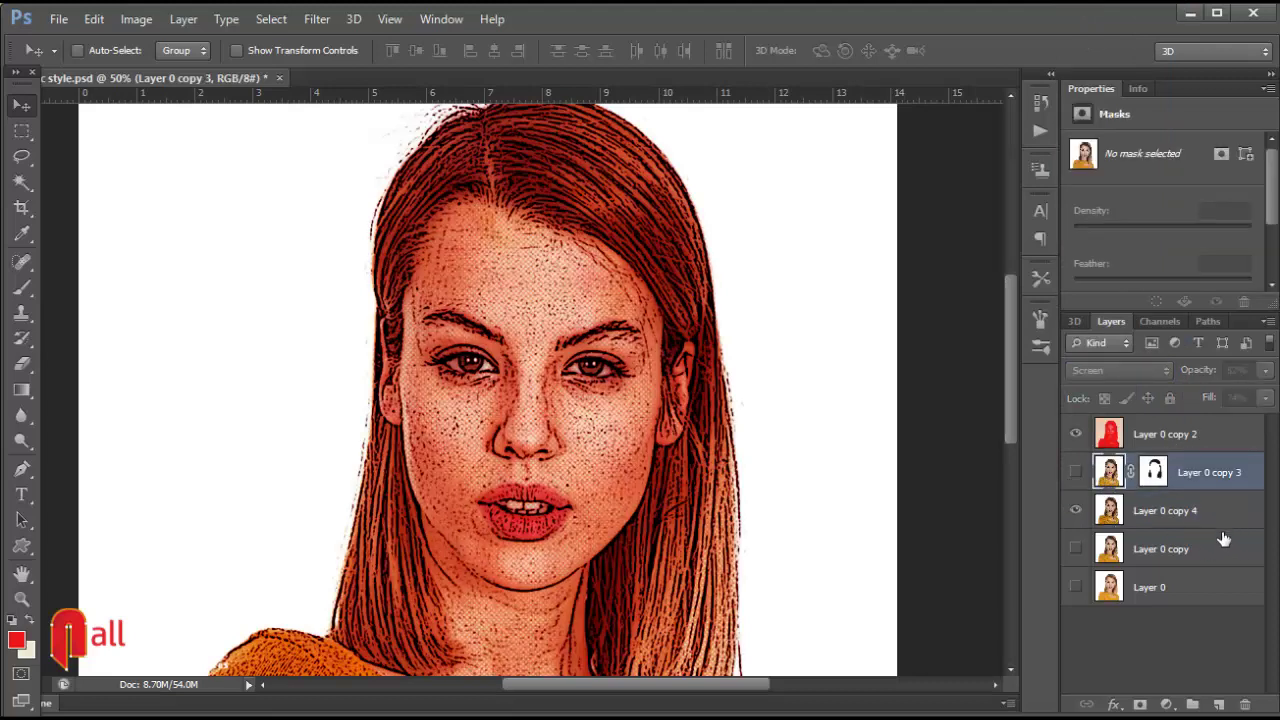
pyautogui.click(1176, 512)
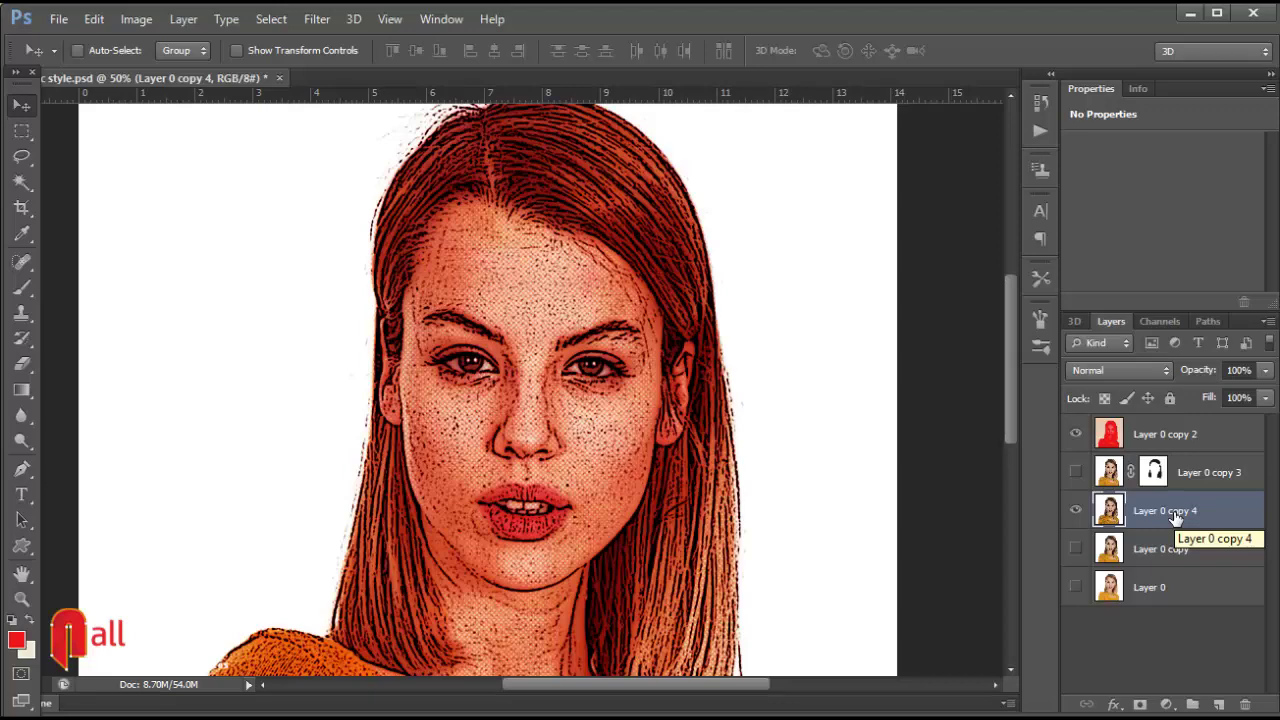
pyautogui.click(1076, 511)
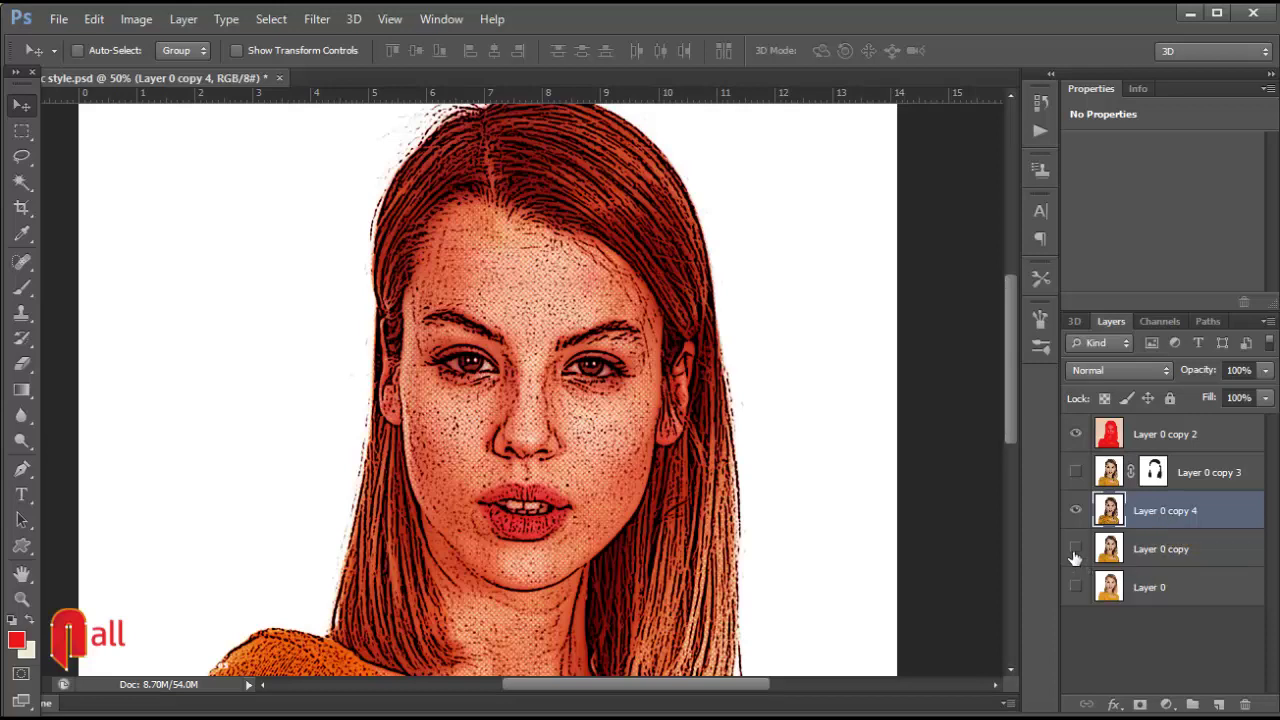
pyautogui.click(1207, 483)
pyautogui.click(1170, 514)
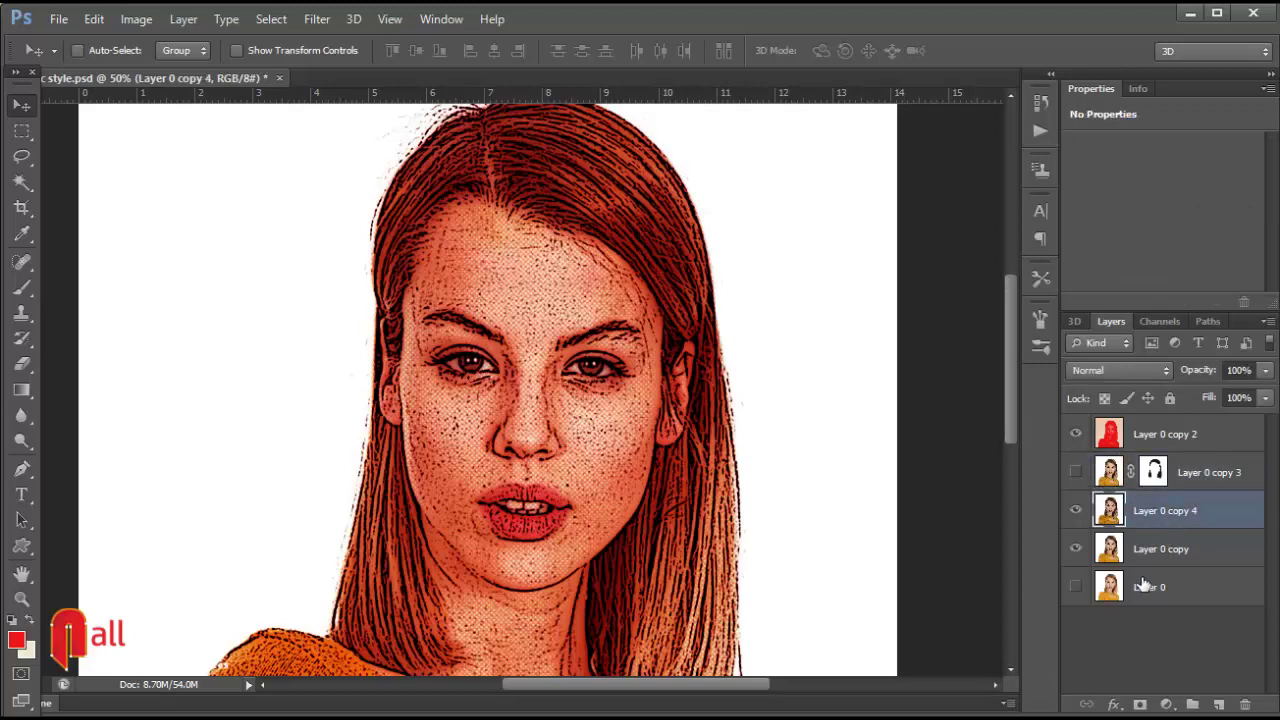
# Step: Add a layer mask to Layer 0 copy 4 and erase it over the face with a 175 brush
pyautogui.click(1140, 705)
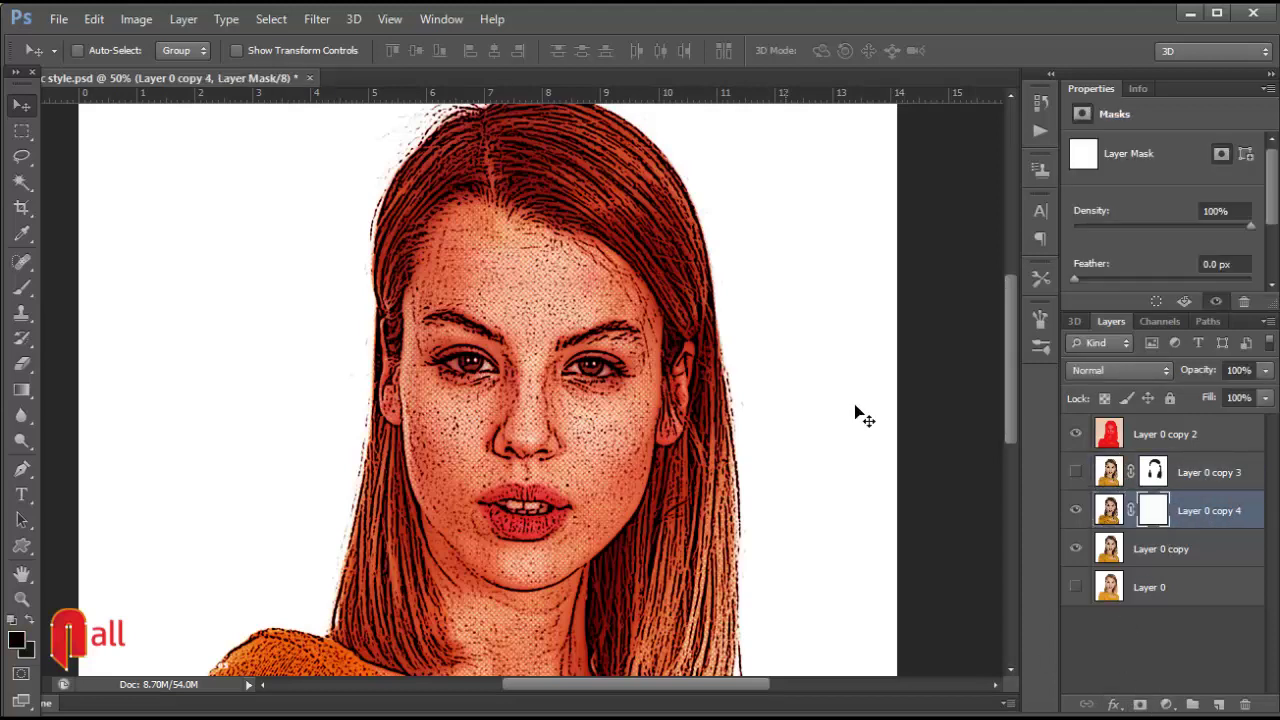
pyautogui.click(22, 364)
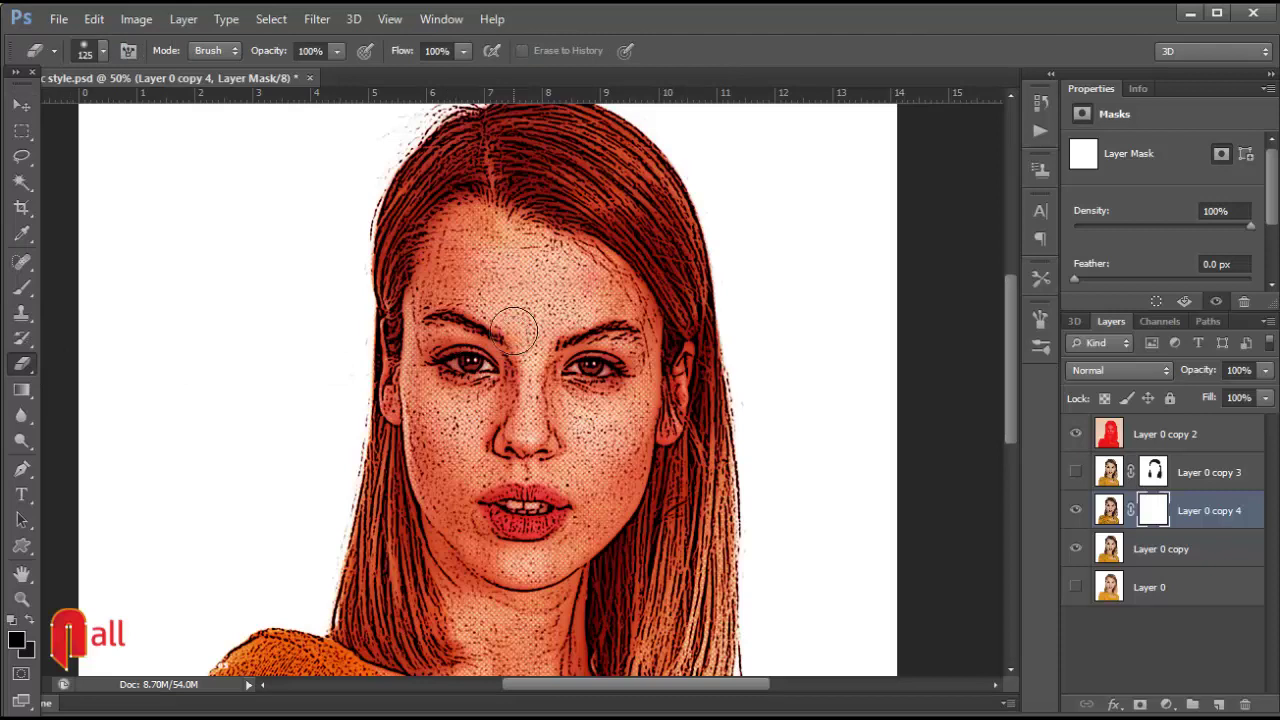
pyautogui.press(']')
pyautogui.press(']')
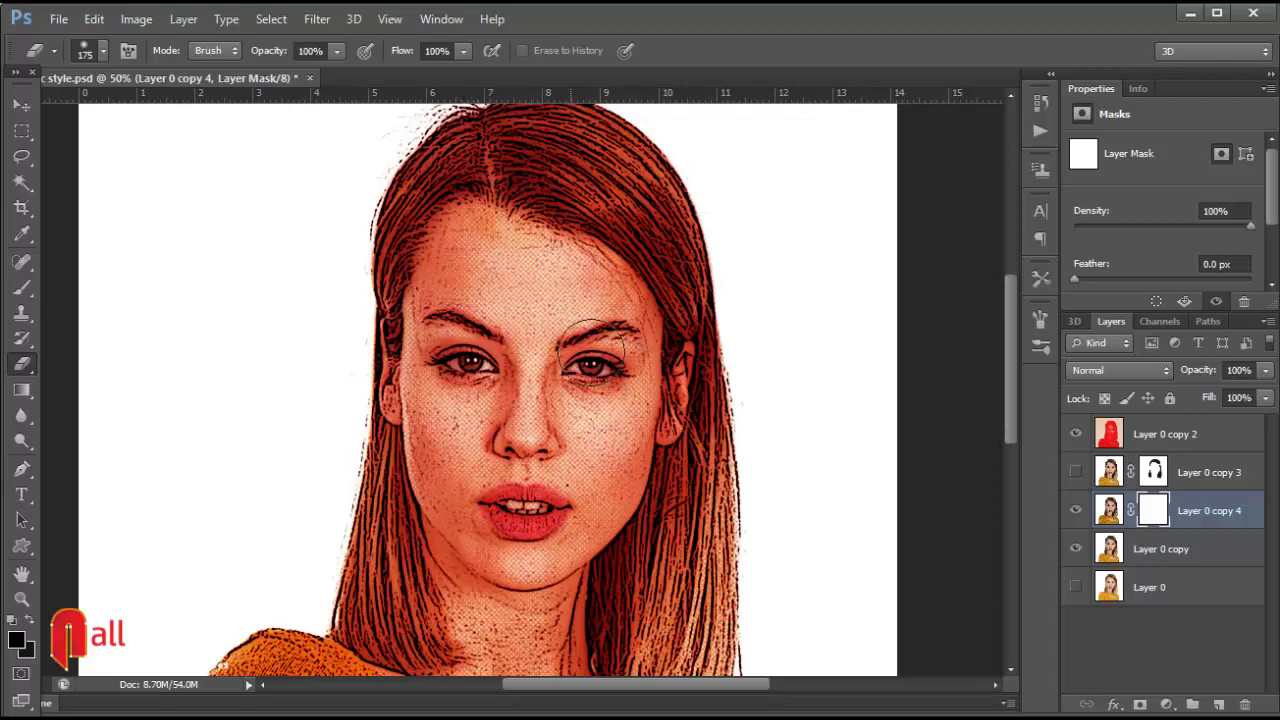
pyautogui.moveTo(571, 460); pyautogui.dragTo(574, 320)
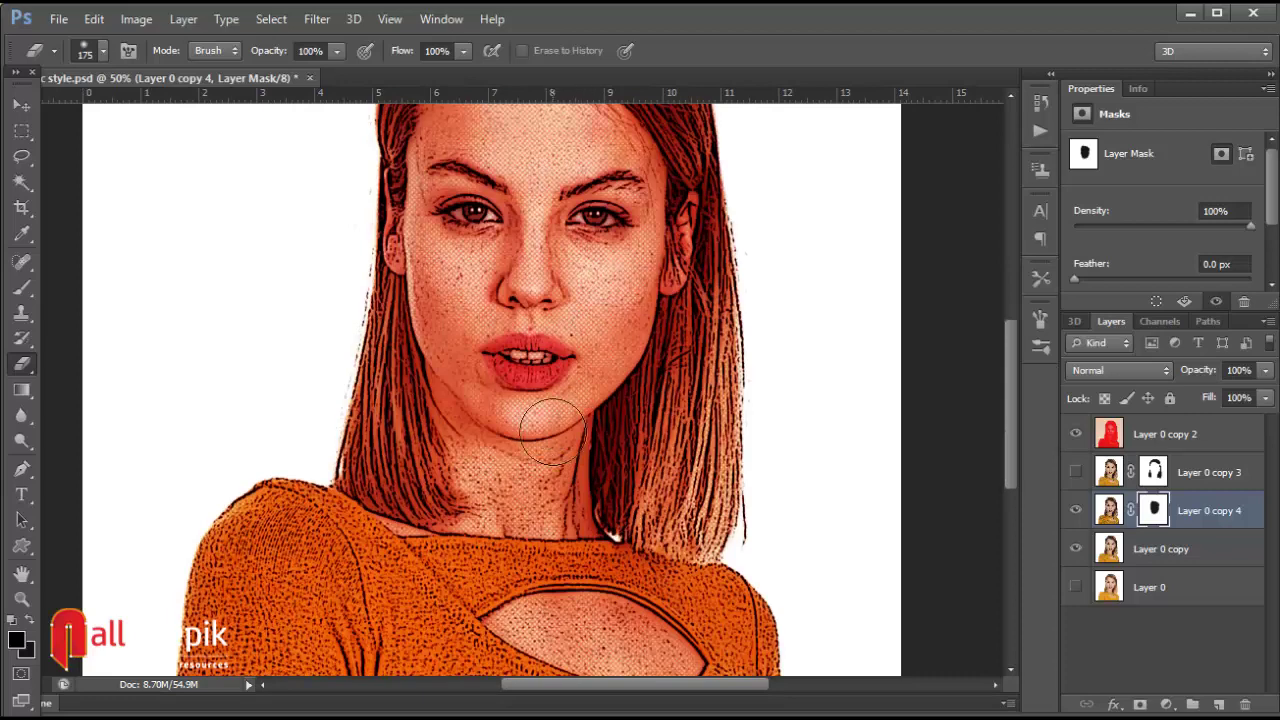
# Step: Zoom in and erase the mask over the neck and chest with a 90 brush
pyautogui.moveTo(562, 503); pyautogui.dragTo(568, 503)
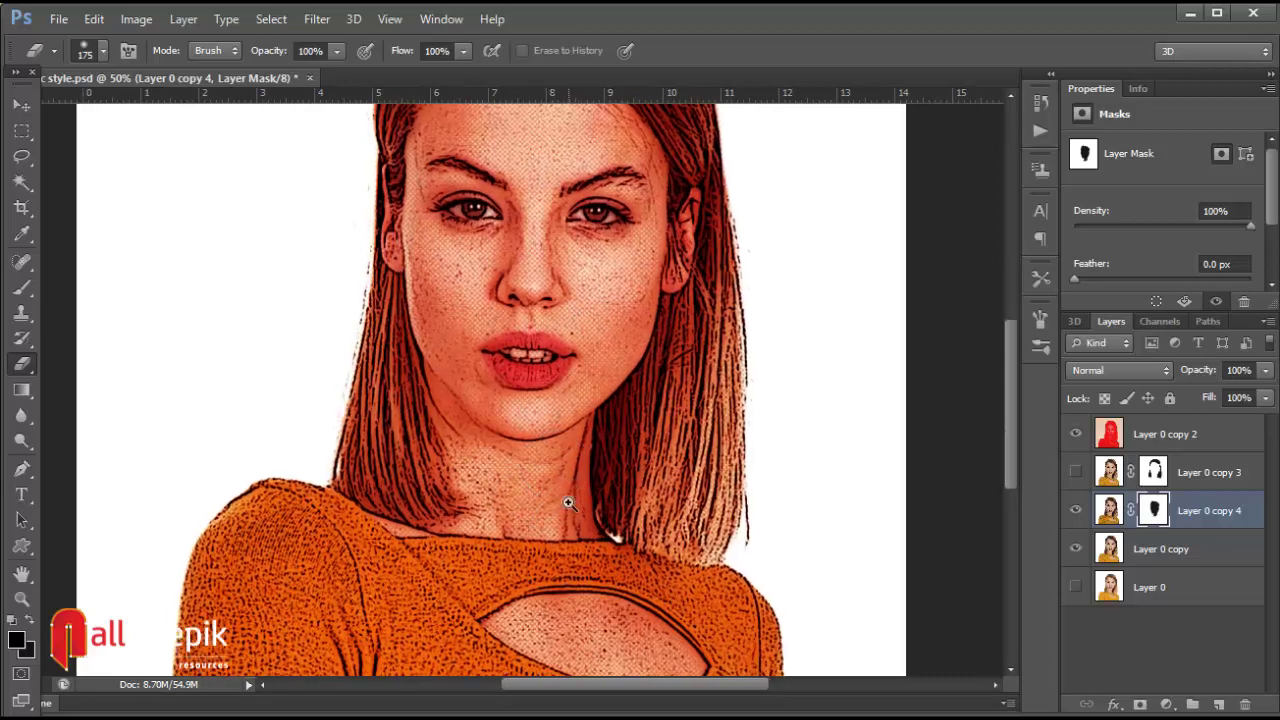
pyautogui.click(568, 503)
pyautogui.press('[')
pyautogui.press('[')
pyautogui.press('[')
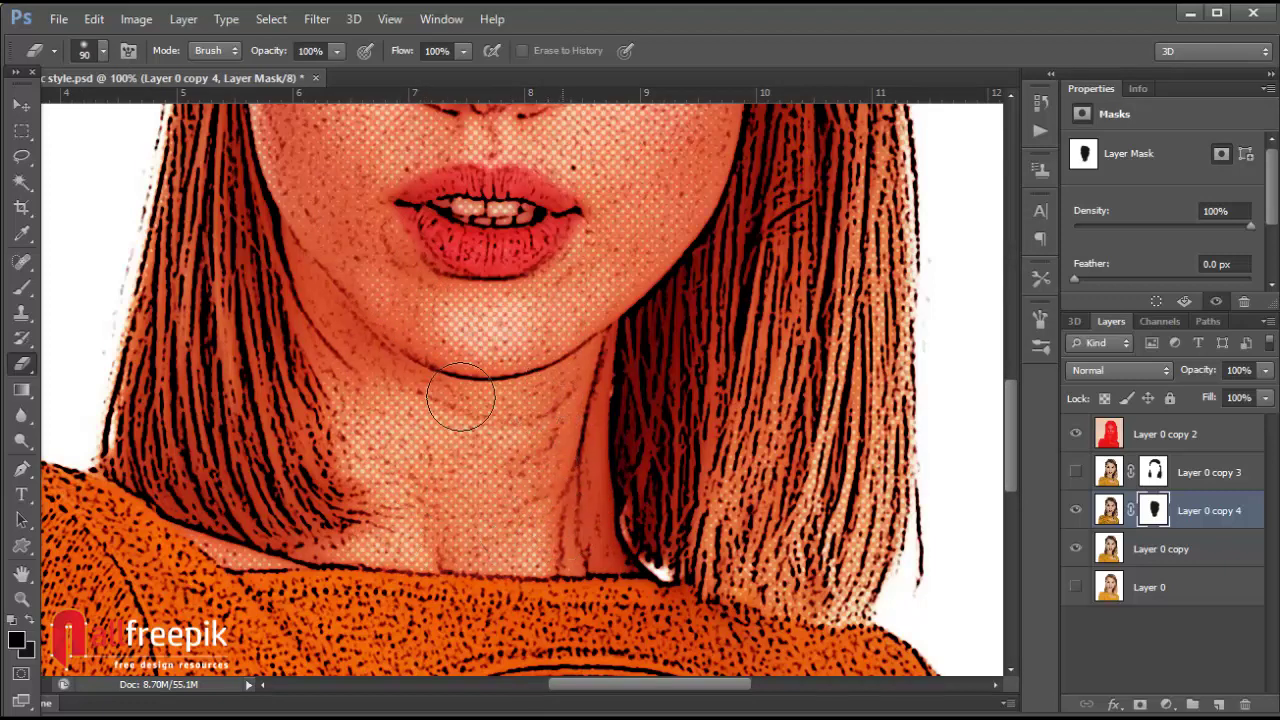
pyautogui.moveTo(460, 400); pyautogui.dragTo(508, 520)
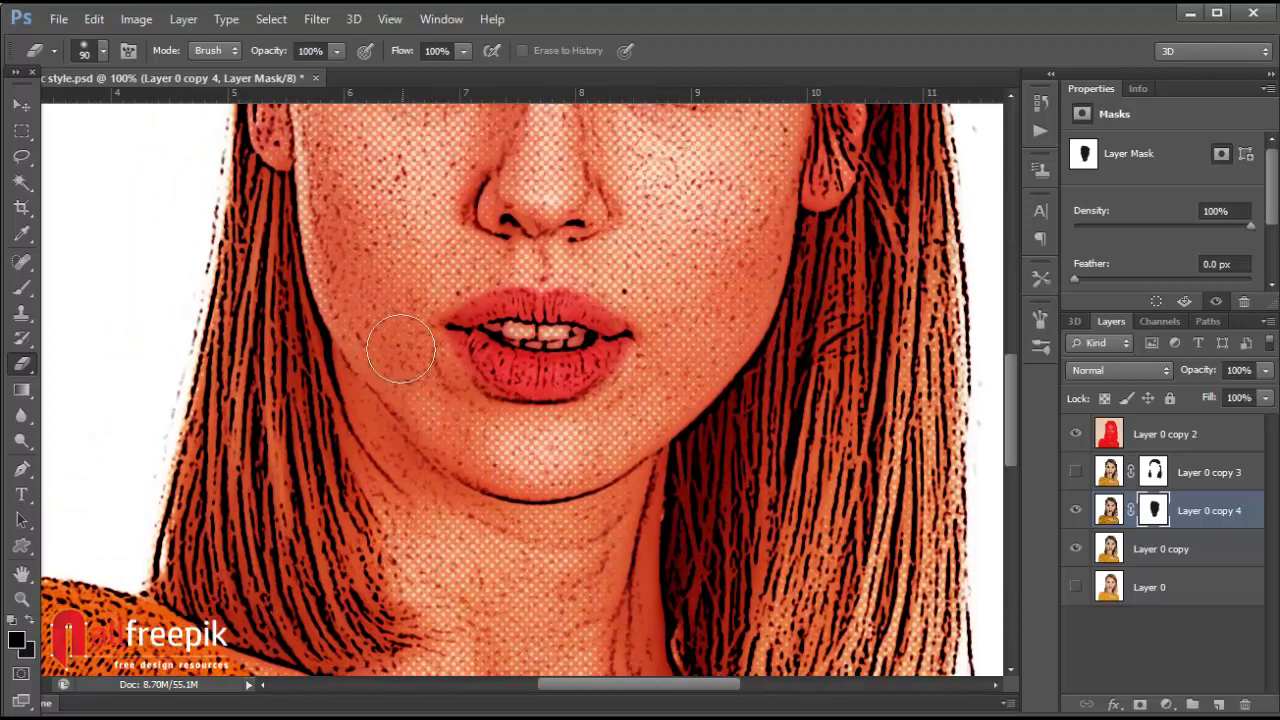
pyautogui.moveTo(451, 380); pyautogui.dragTo(463, 600)
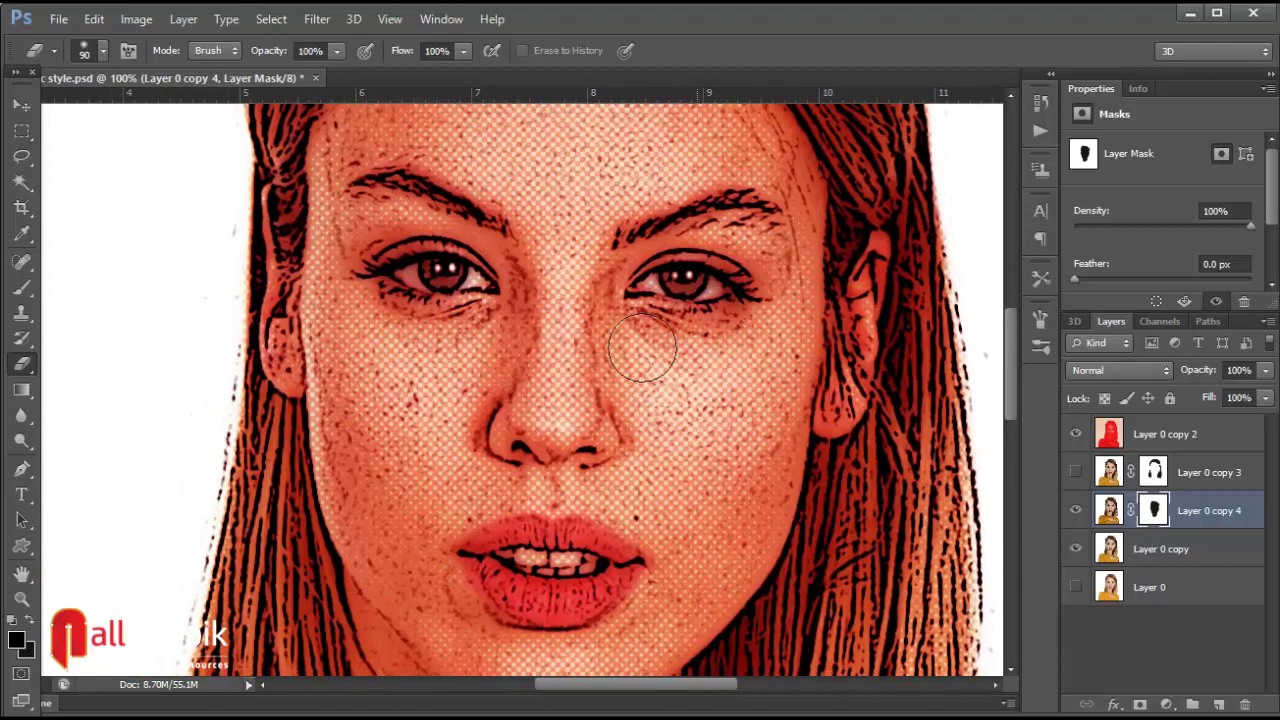
pyautogui.moveTo(716, 208); pyautogui.dragTo(757, 360)
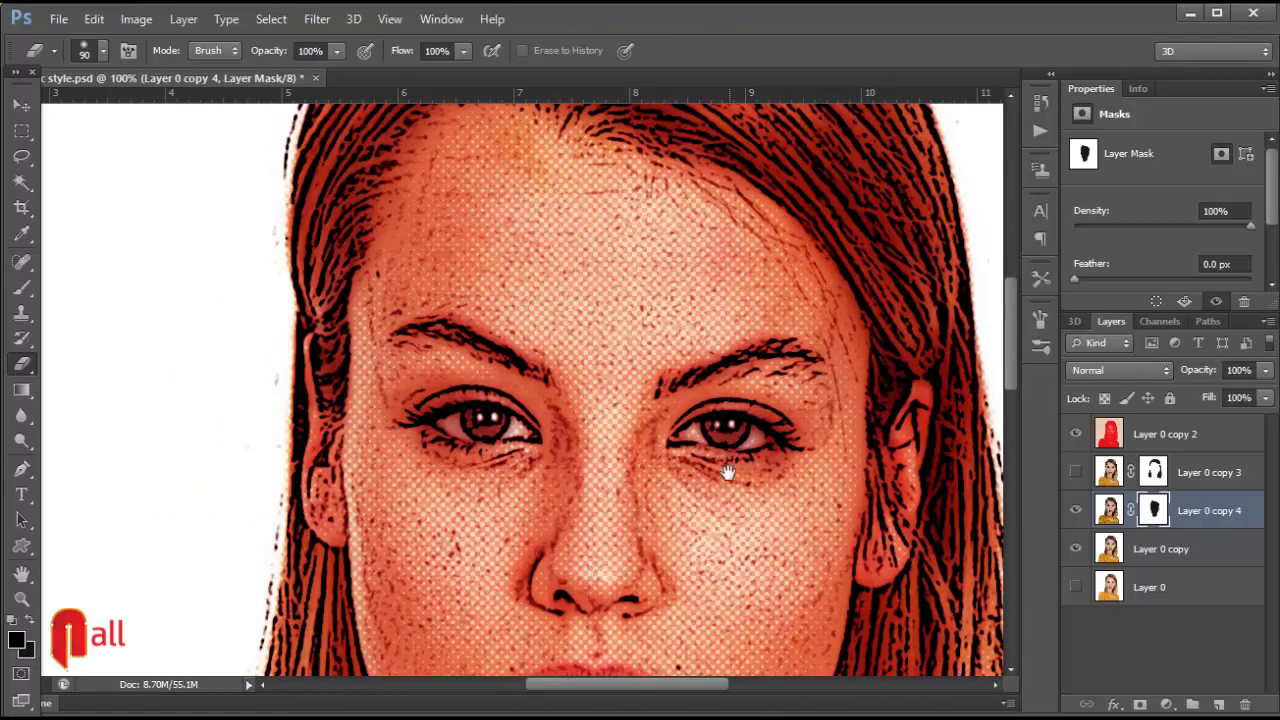
pyautogui.scroll(-10, 729, 471)
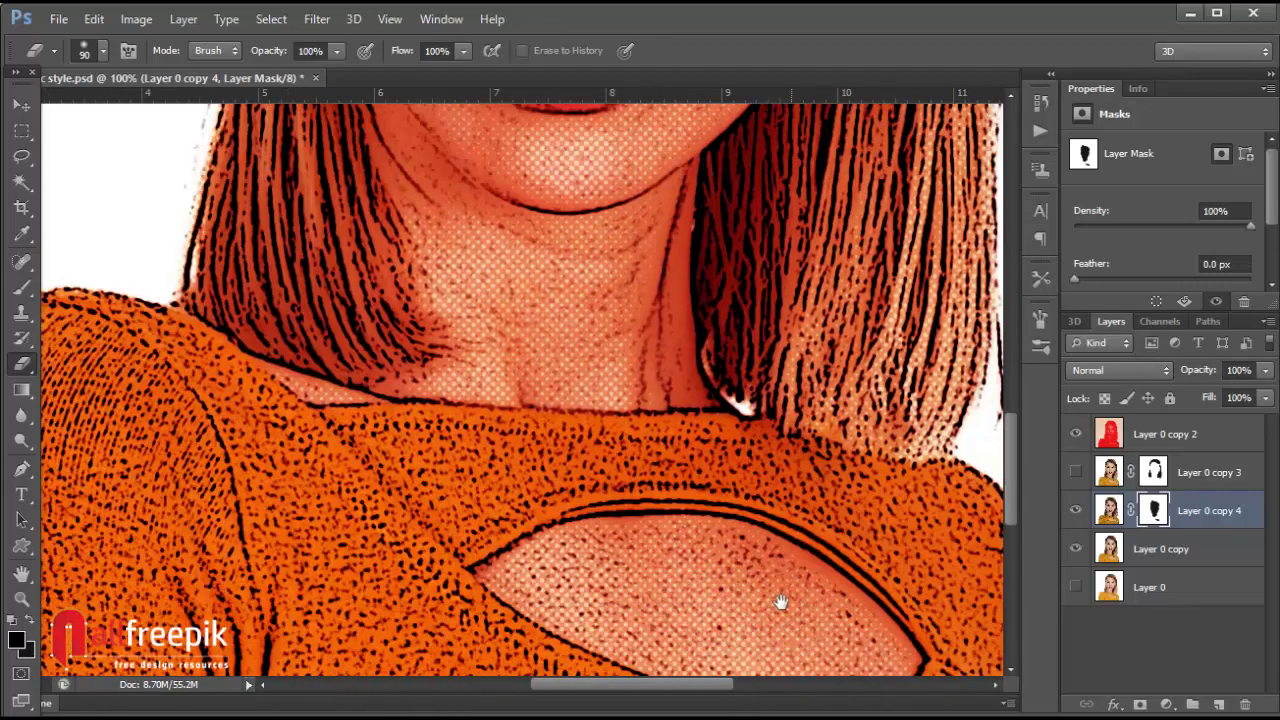
pyautogui.moveTo(777, 600); pyautogui.dragTo(688, 462)
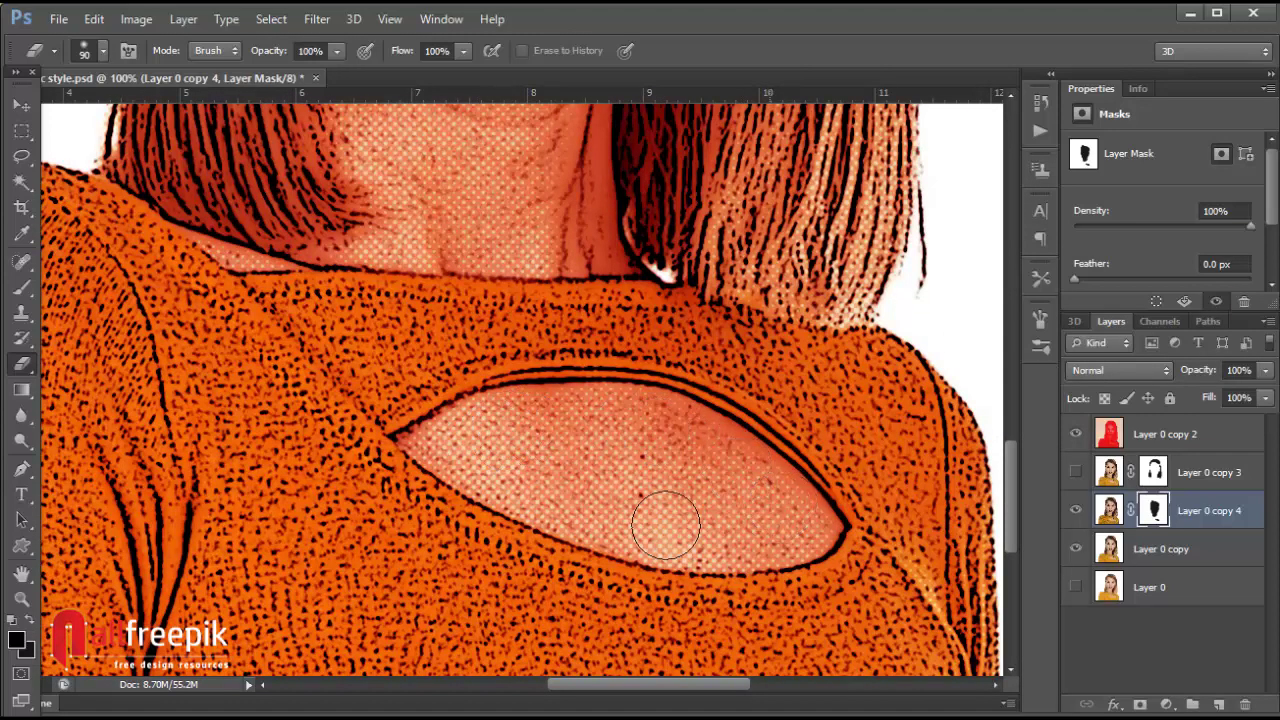
pyautogui.scroll(-4, 697, 455)
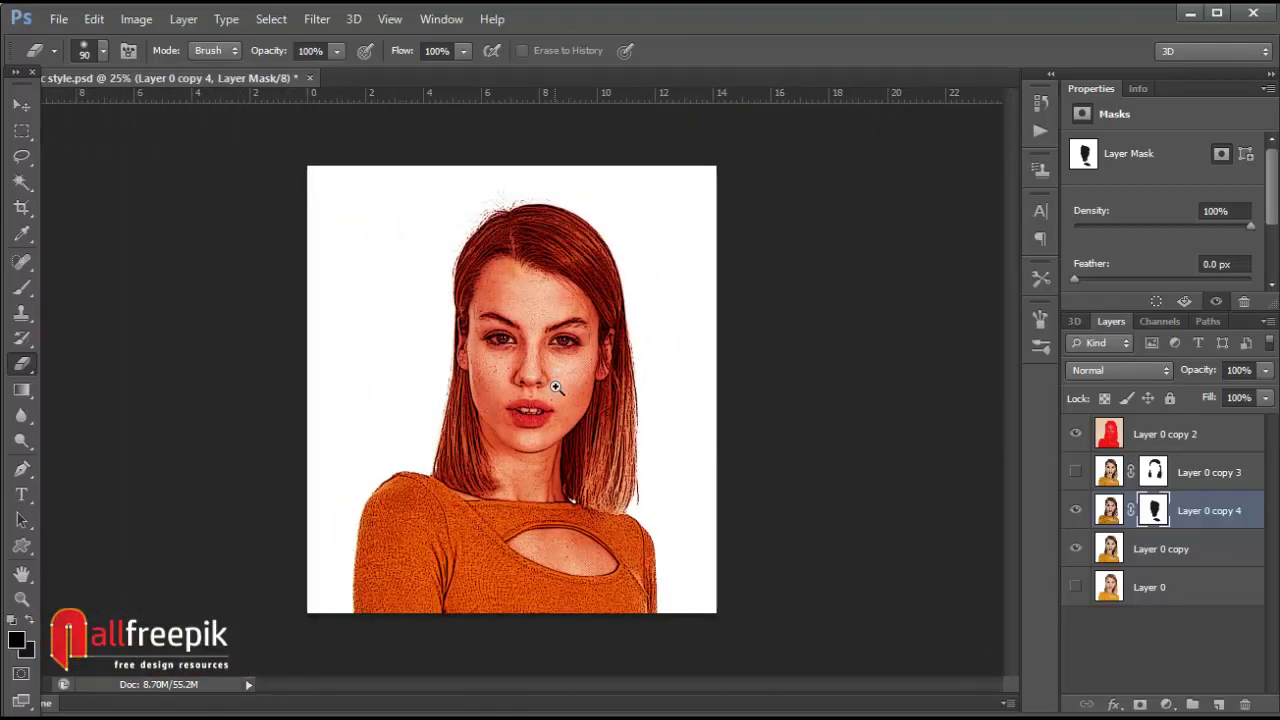
pyautogui.scroll(1, 557, 375)
pyautogui.scroll(1, 557, 378)
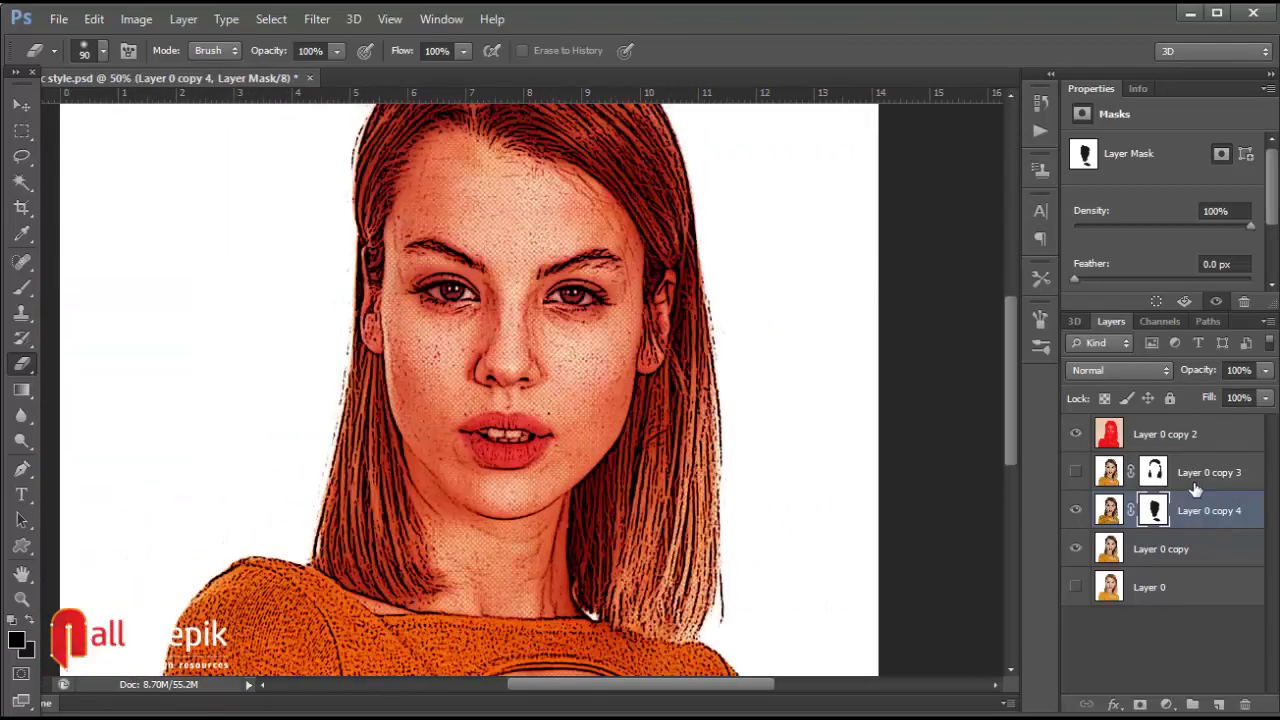
# Step: Compare the visibility of Layer 0 copy 3 and copy 4, and set copy 3's opacity to 63%
pyautogui.click(1194, 484)
pyautogui.click(1076, 473)
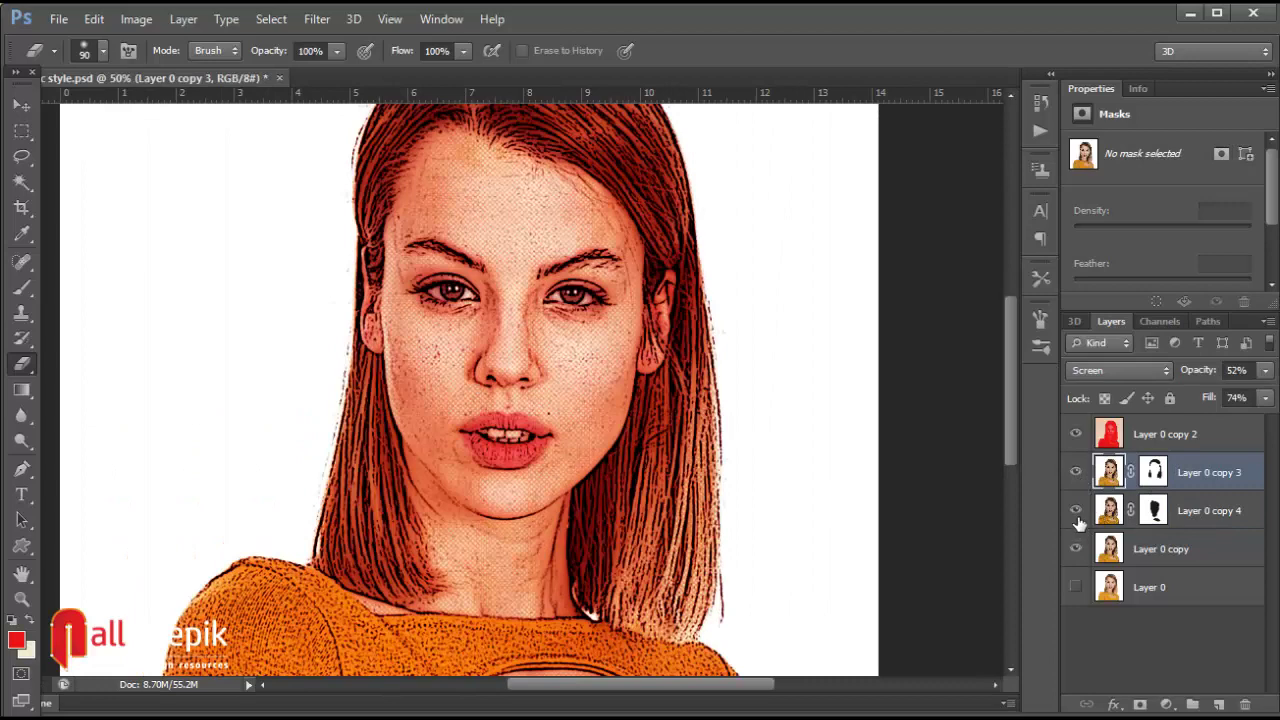
pyautogui.click(1078, 512)
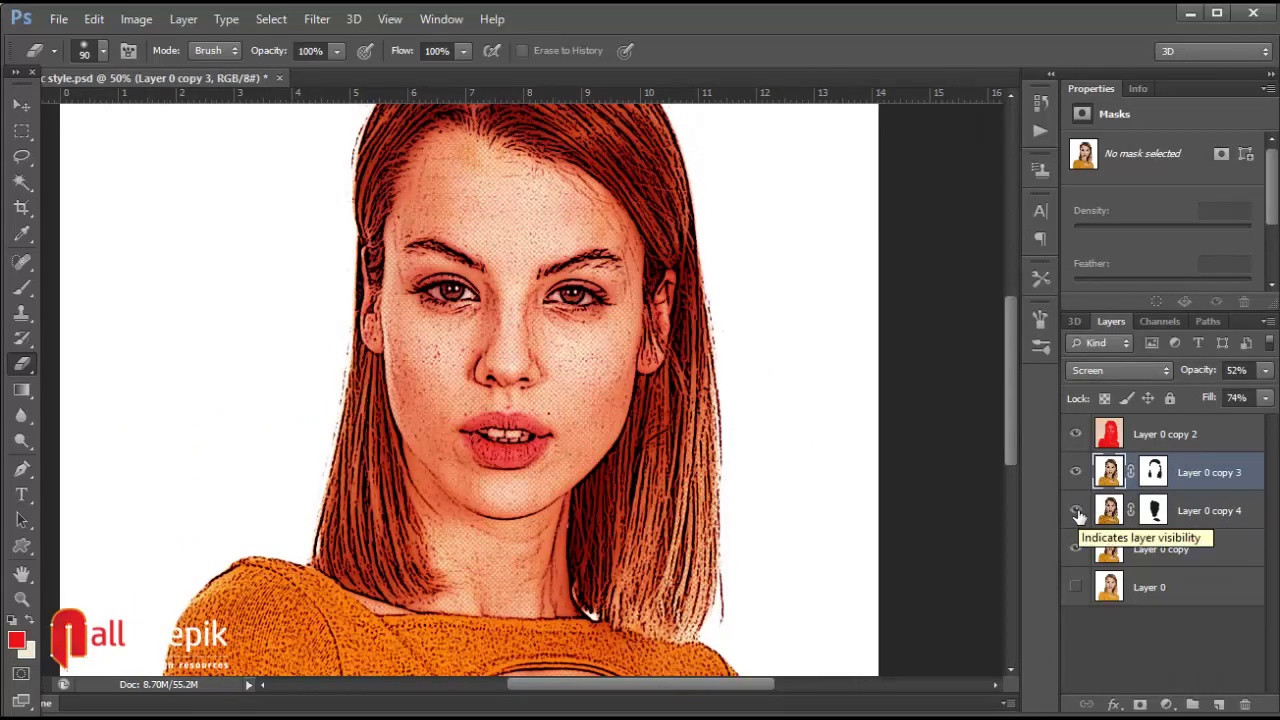
pyautogui.click(1076, 473)
pyautogui.click(1076, 473)
pyautogui.click(1076, 473)
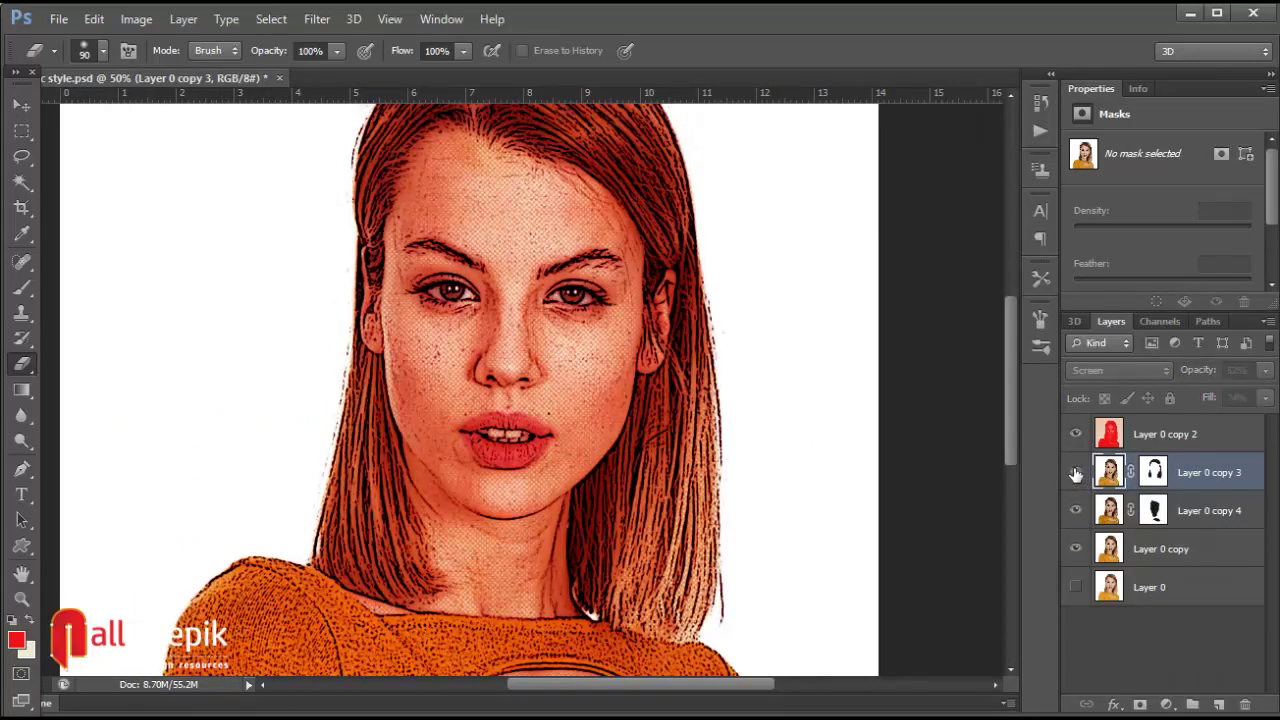
pyautogui.click(1265, 371)
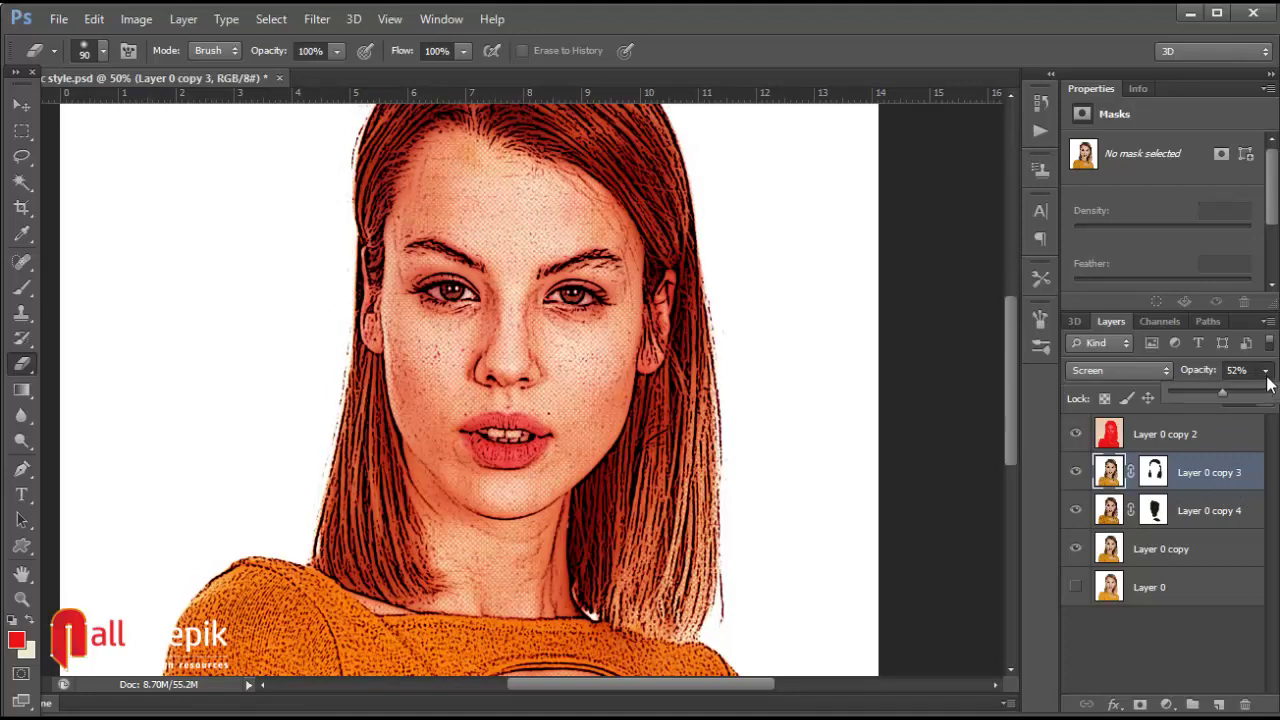
pyautogui.moveTo(1207, 396); pyautogui.dragTo(1238, 396)
# Step: Toggle Layer 0 copy 3 and copy 4 on and off to compare, leaving both visible
pyautogui.click(1076, 473)
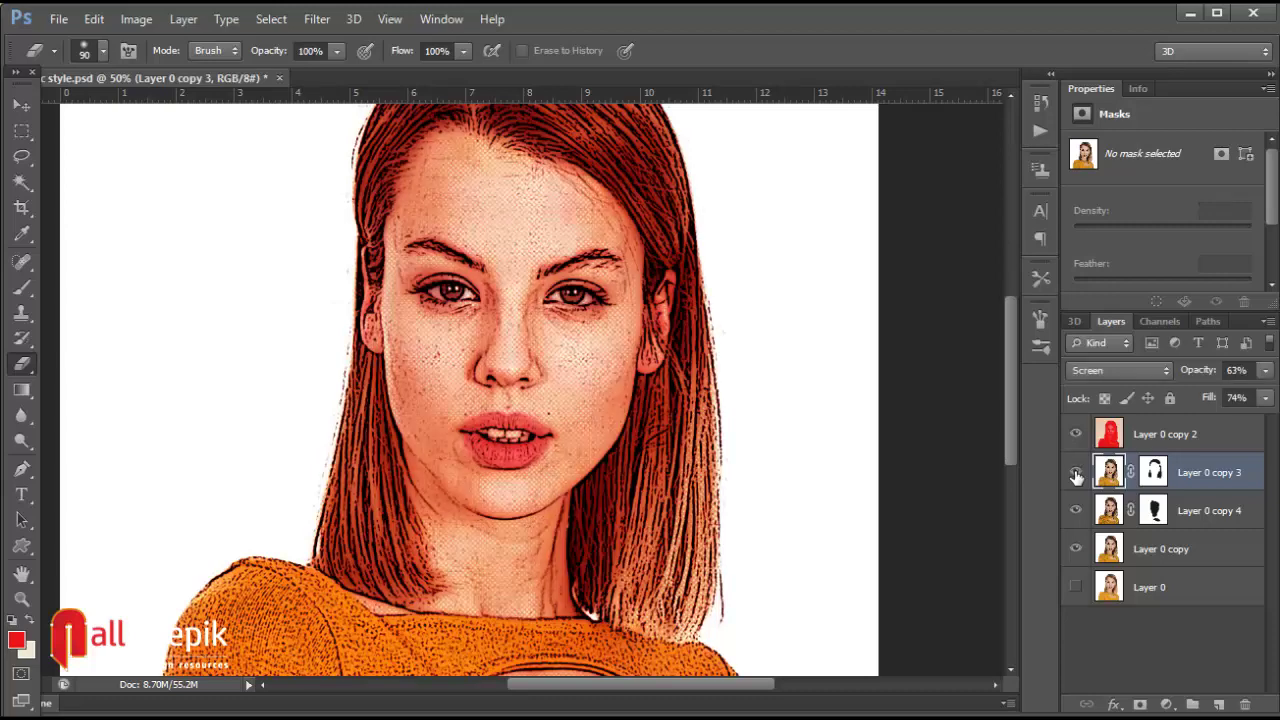
pyautogui.click(1076, 473)
pyautogui.click(1076, 511)
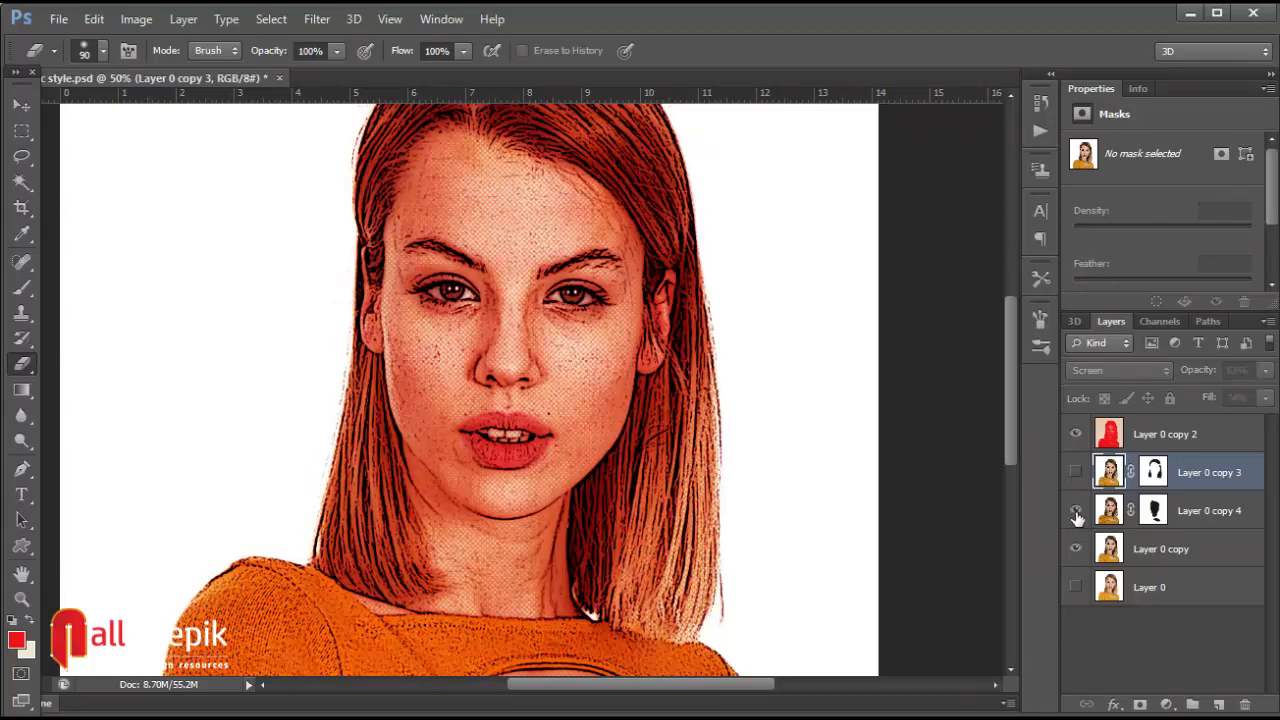
pyautogui.click(1076, 511)
pyautogui.click(1076, 473)
pyautogui.click(1076, 473)
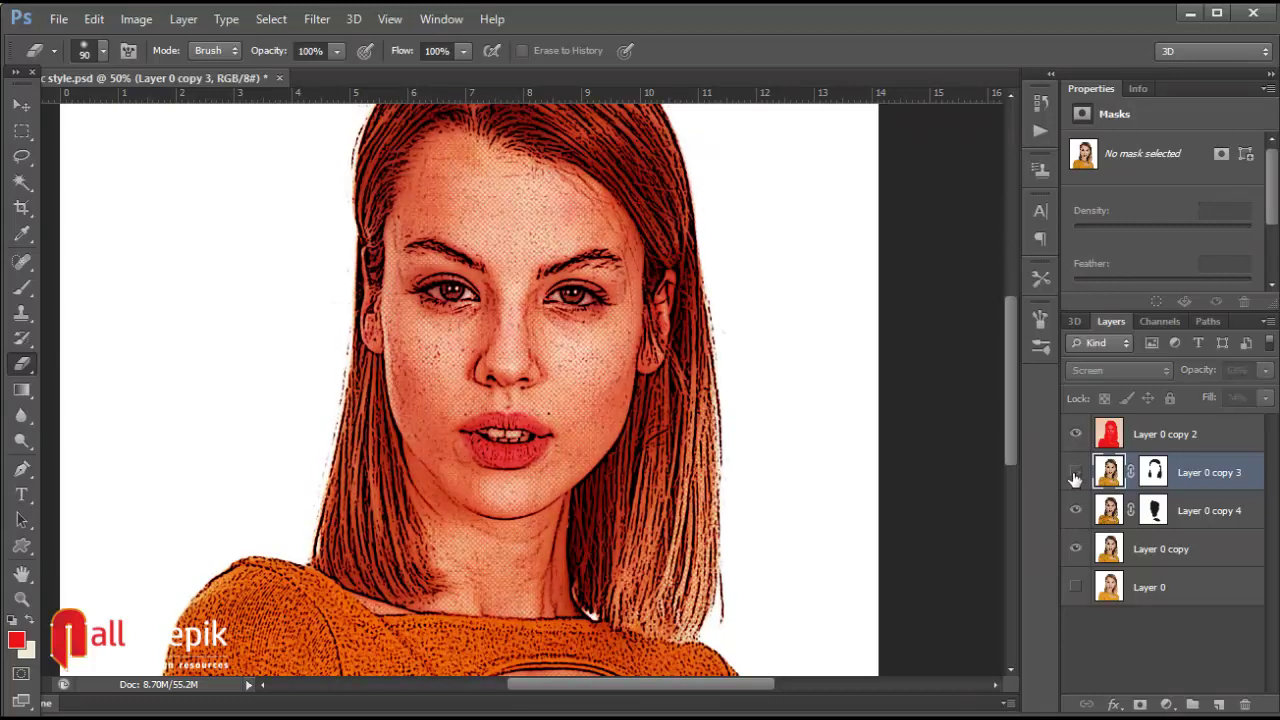
pyautogui.click(1076, 474)
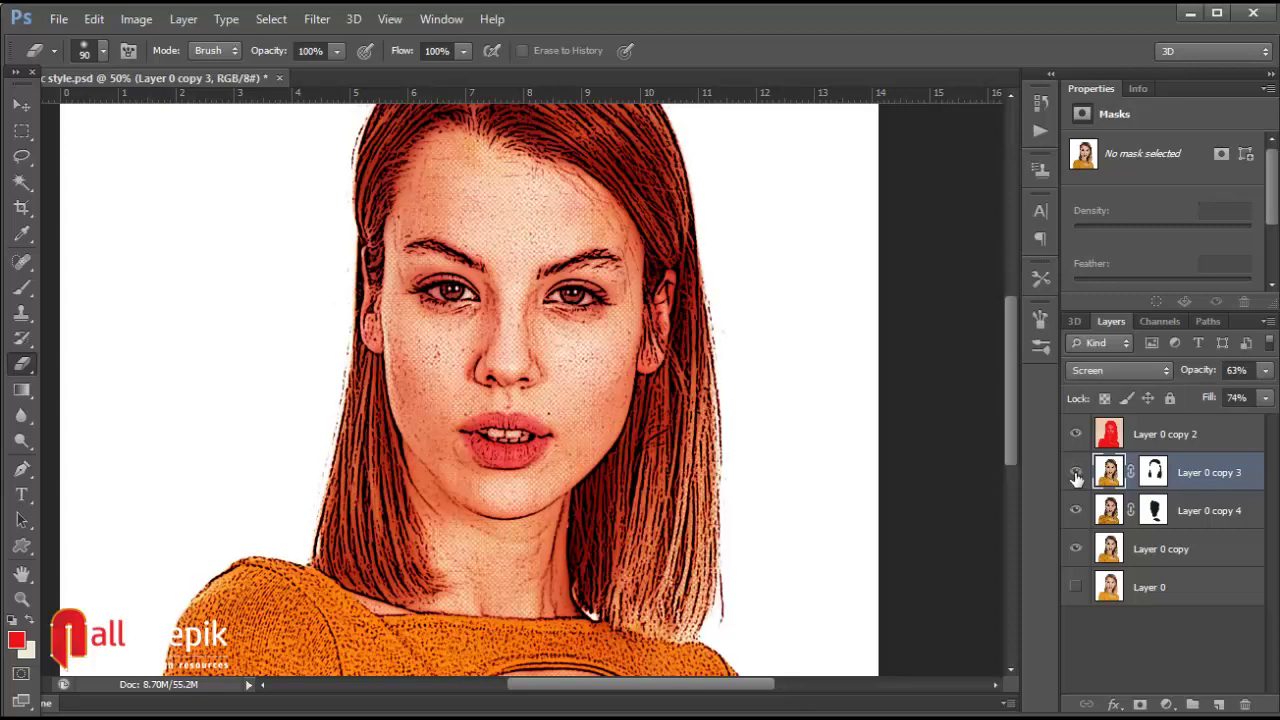
pyautogui.click(1200, 515)
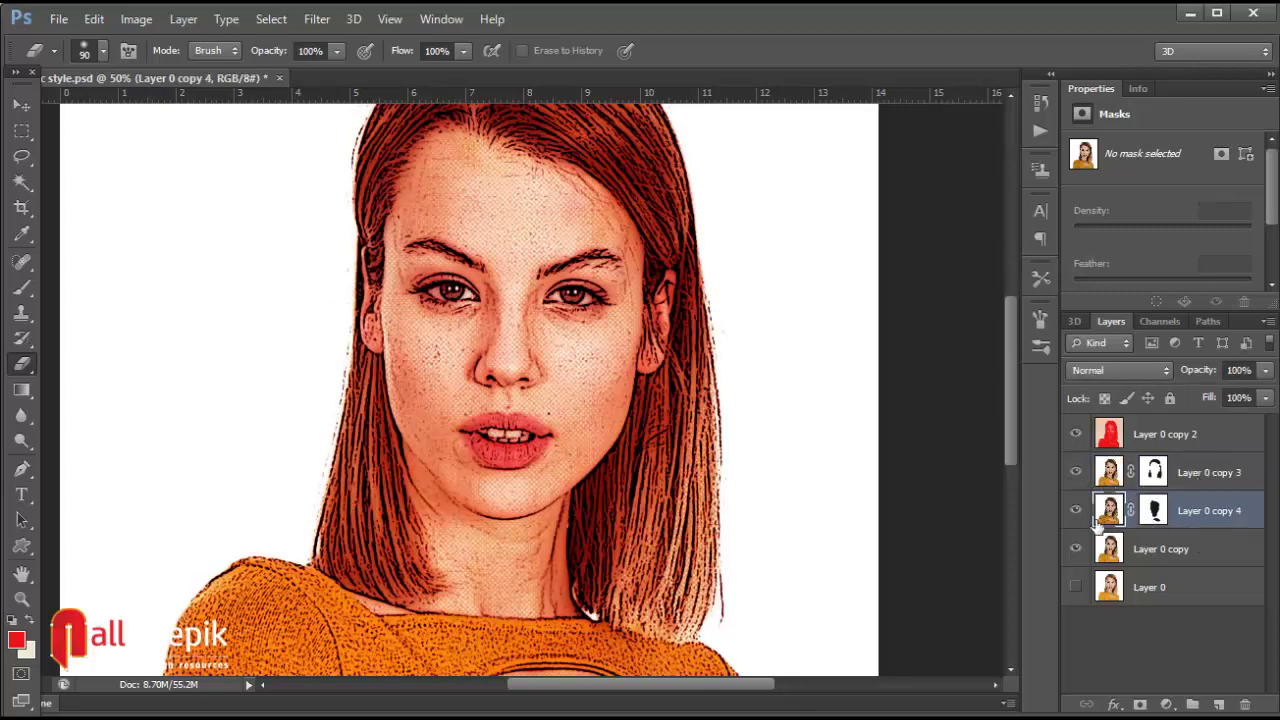
pyautogui.click(1076, 473)
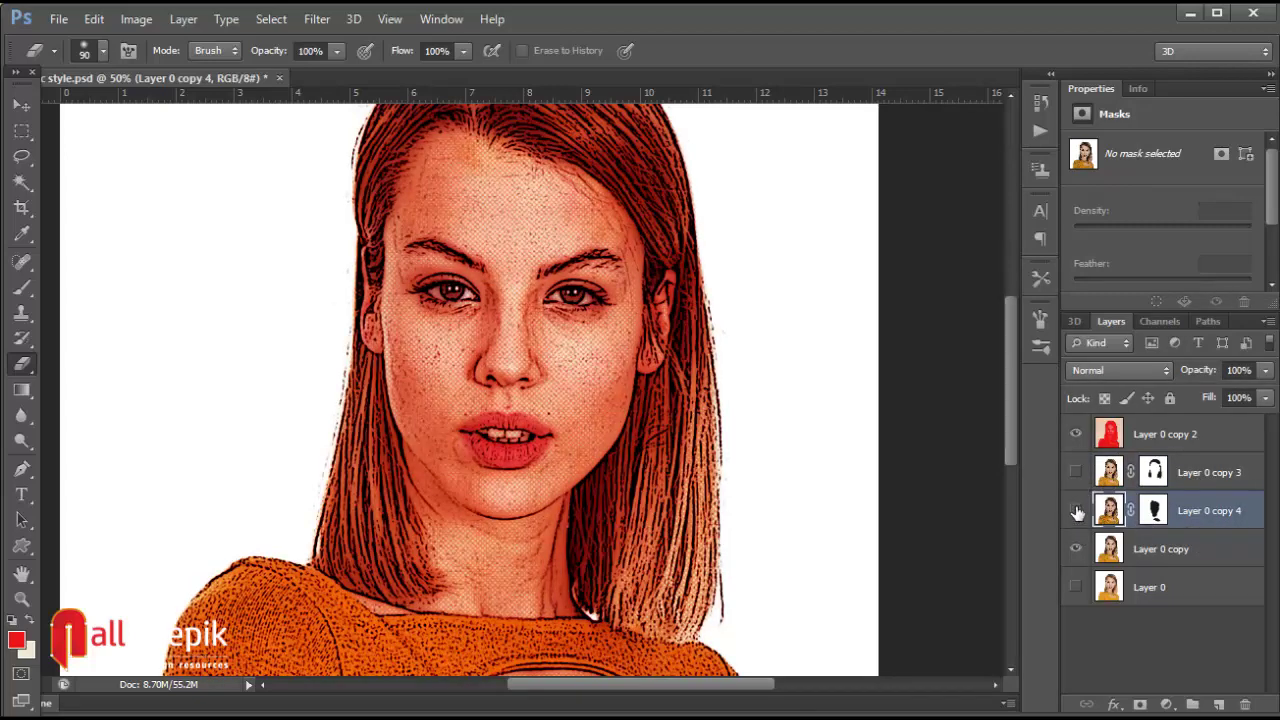
pyautogui.click(1076, 511)
pyautogui.click(1076, 511)
pyautogui.click(1076, 473)
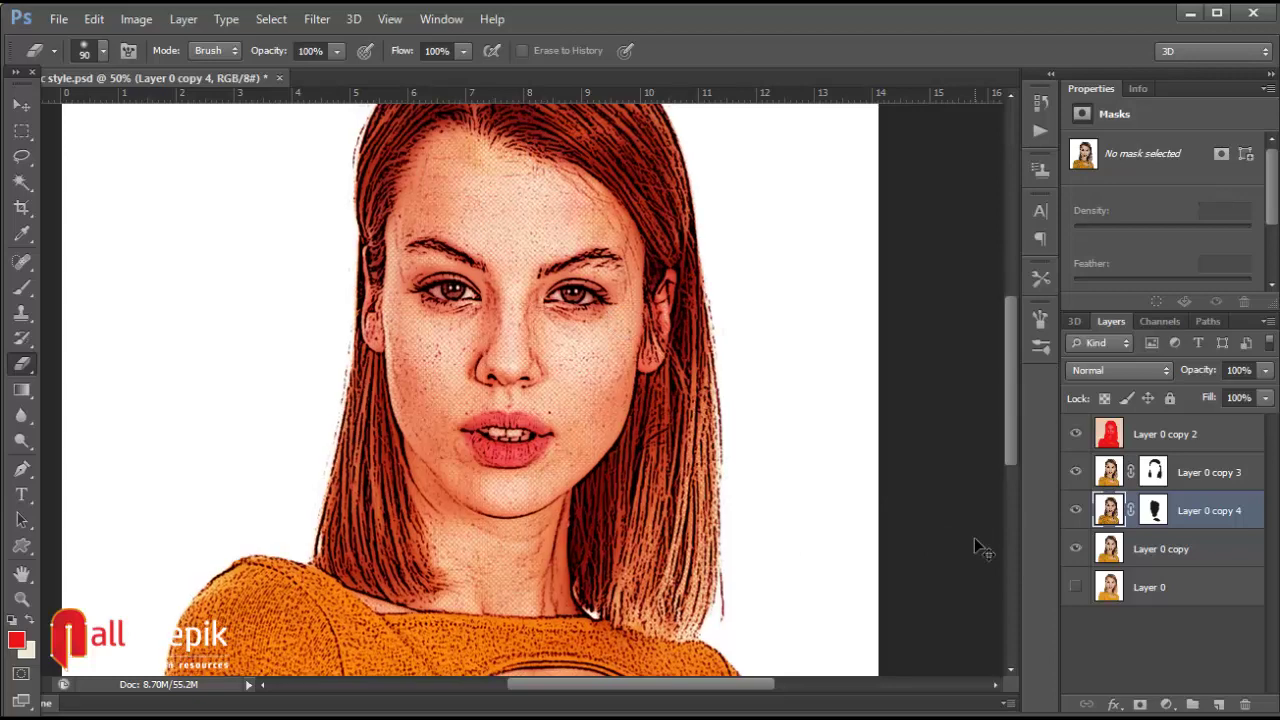
# Step: Zoom out to the whole portrait and switch to the Custom Shape tool
pyautogui.hotkey('ctrl', '-')
pyautogui.hotkey('ctrl', '-')
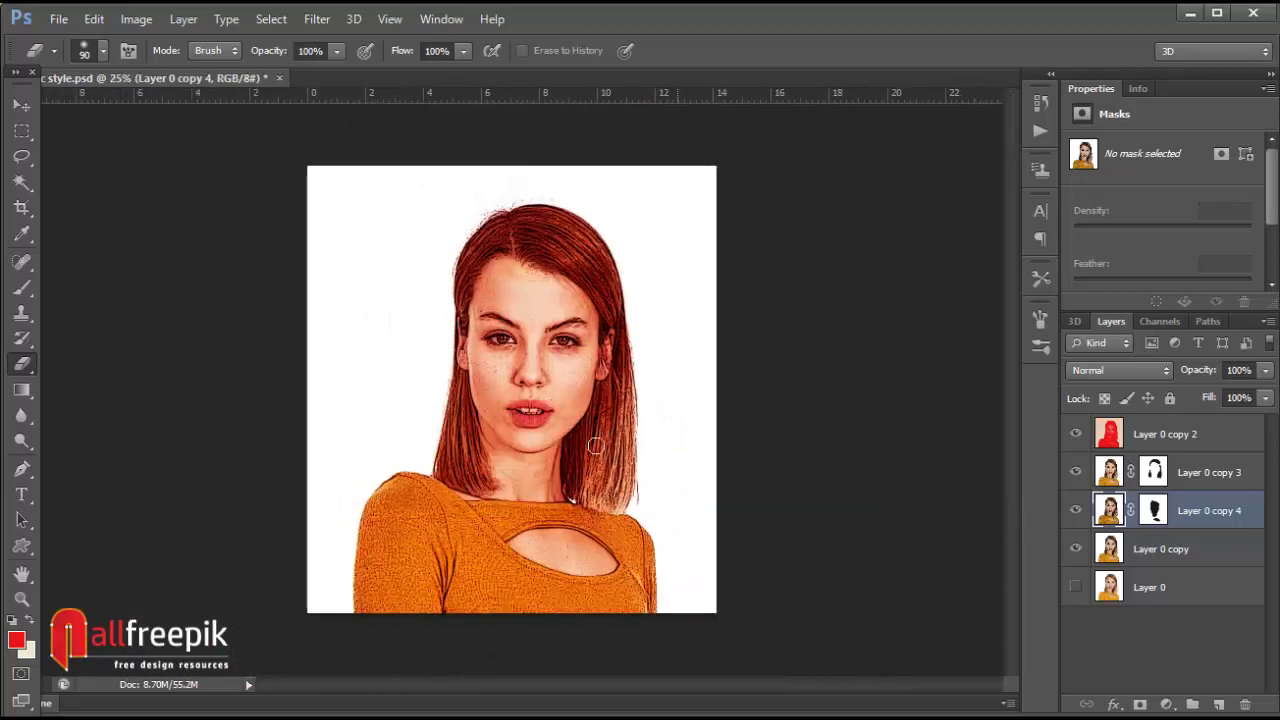
pyautogui.click(495, 497)
pyautogui.click(540, 274)
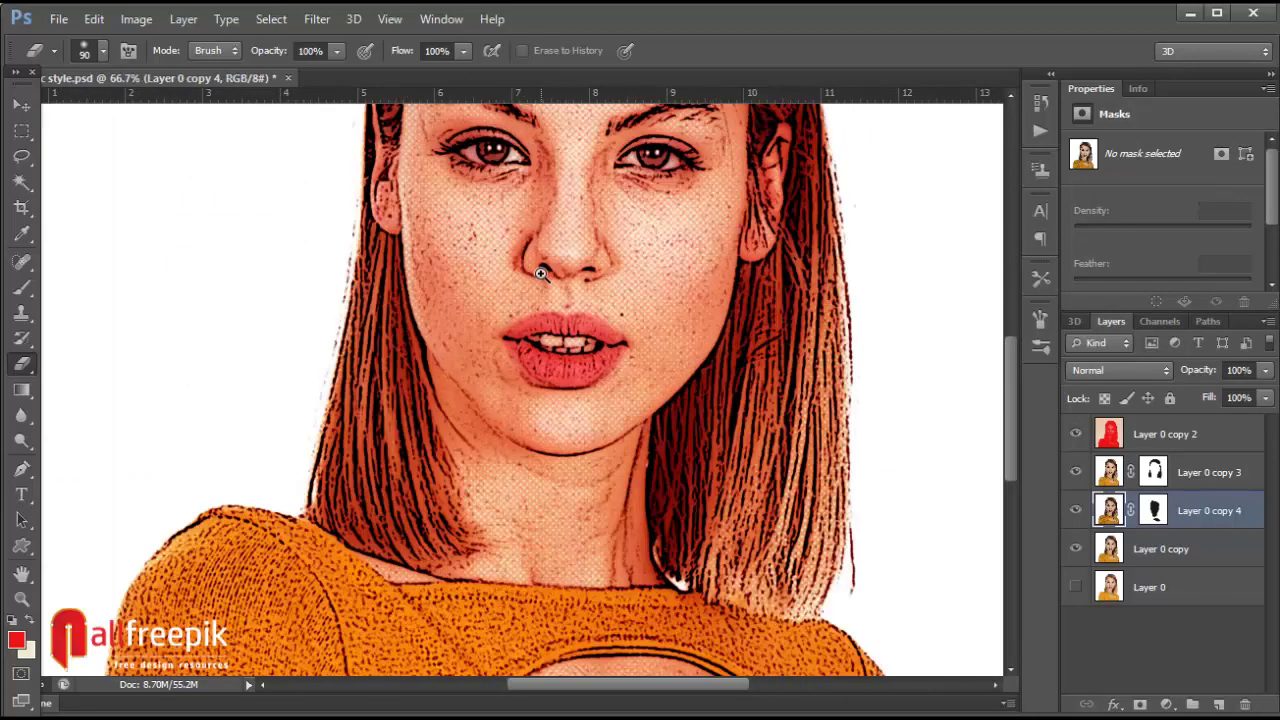
pyautogui.click(20, 106)
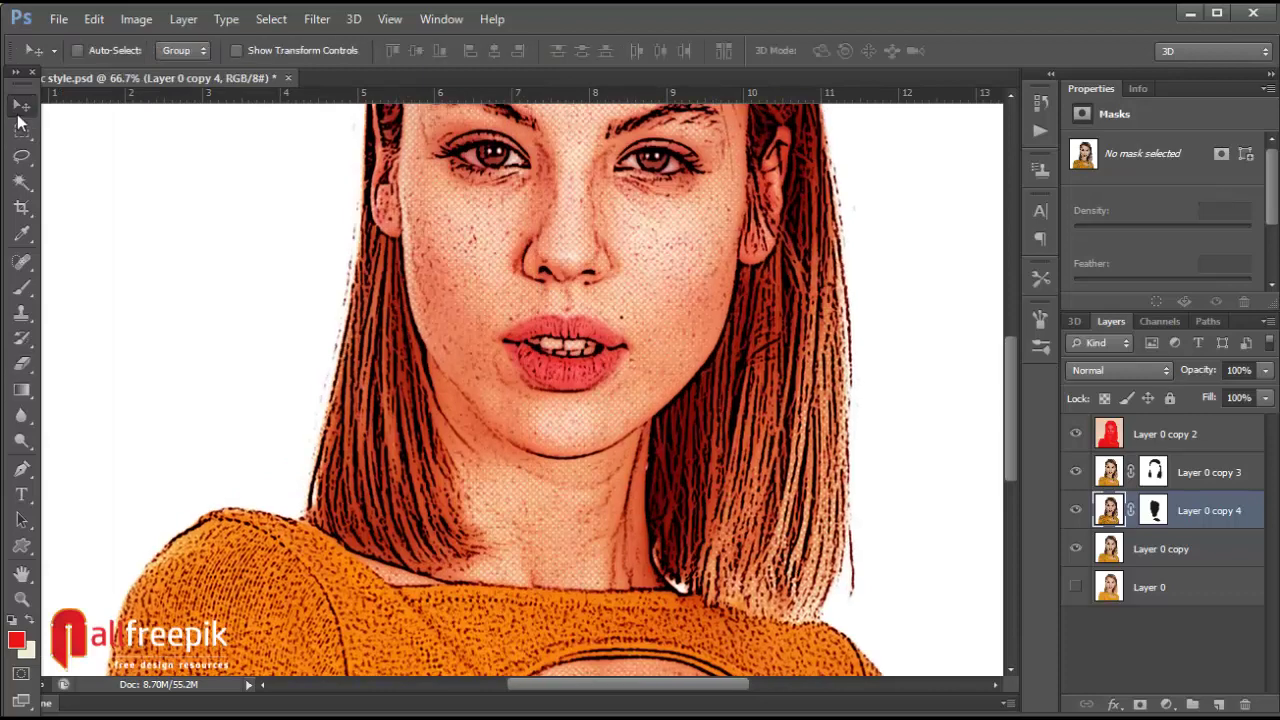
pyautogui.hotkey('ctrl', '-')
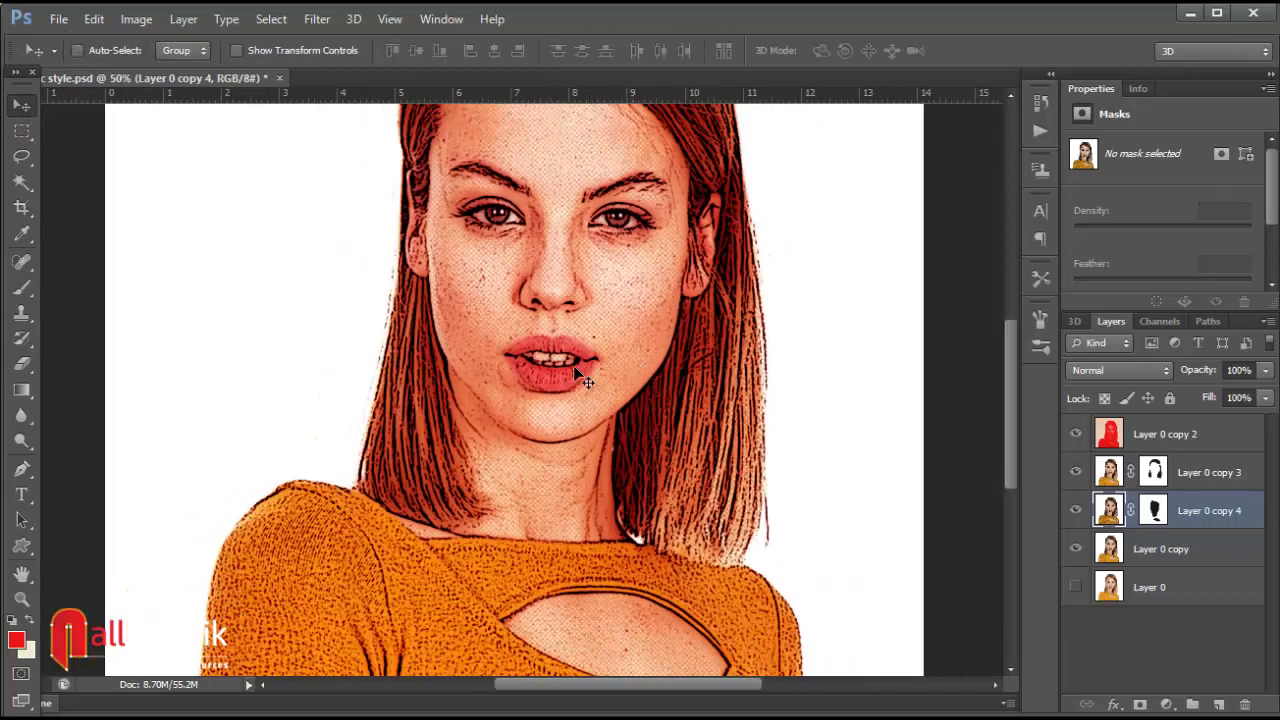
pyautogui.click(22, 545)
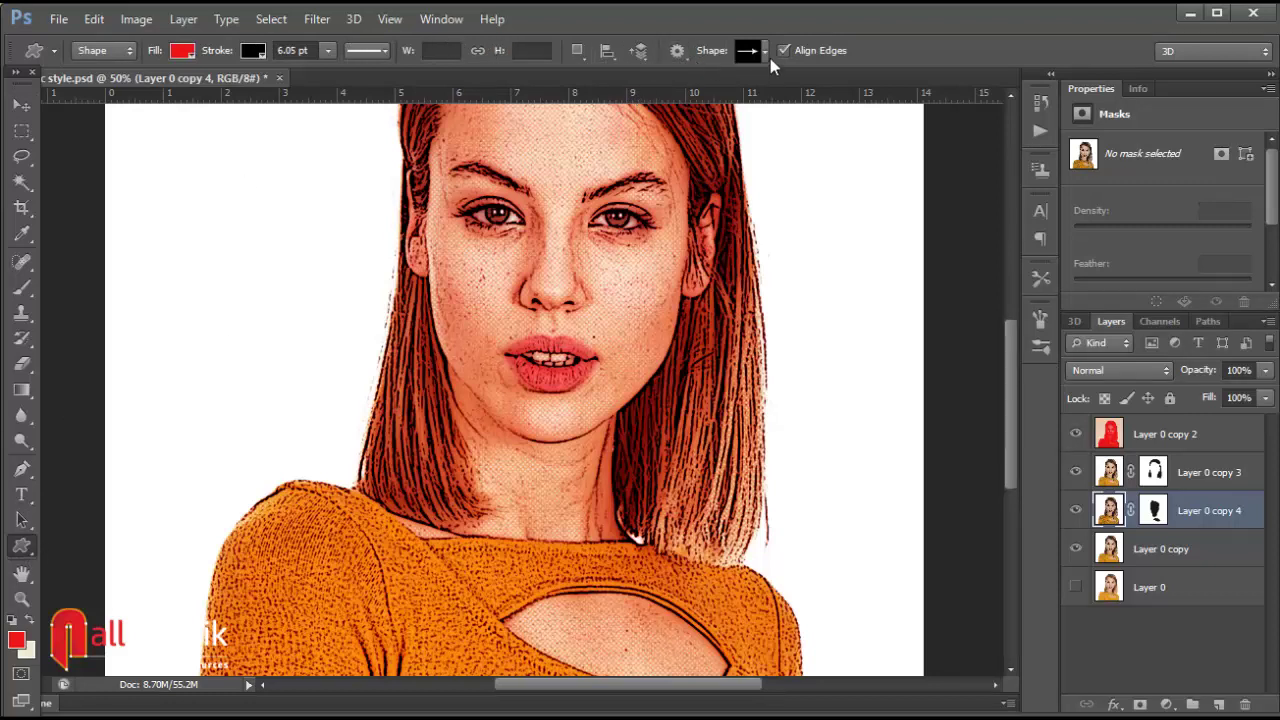
# Step: Append the Talk Bubbles set to the custom shape picker's existing shapes
pyautogui.hotkey('ctrl', '-')
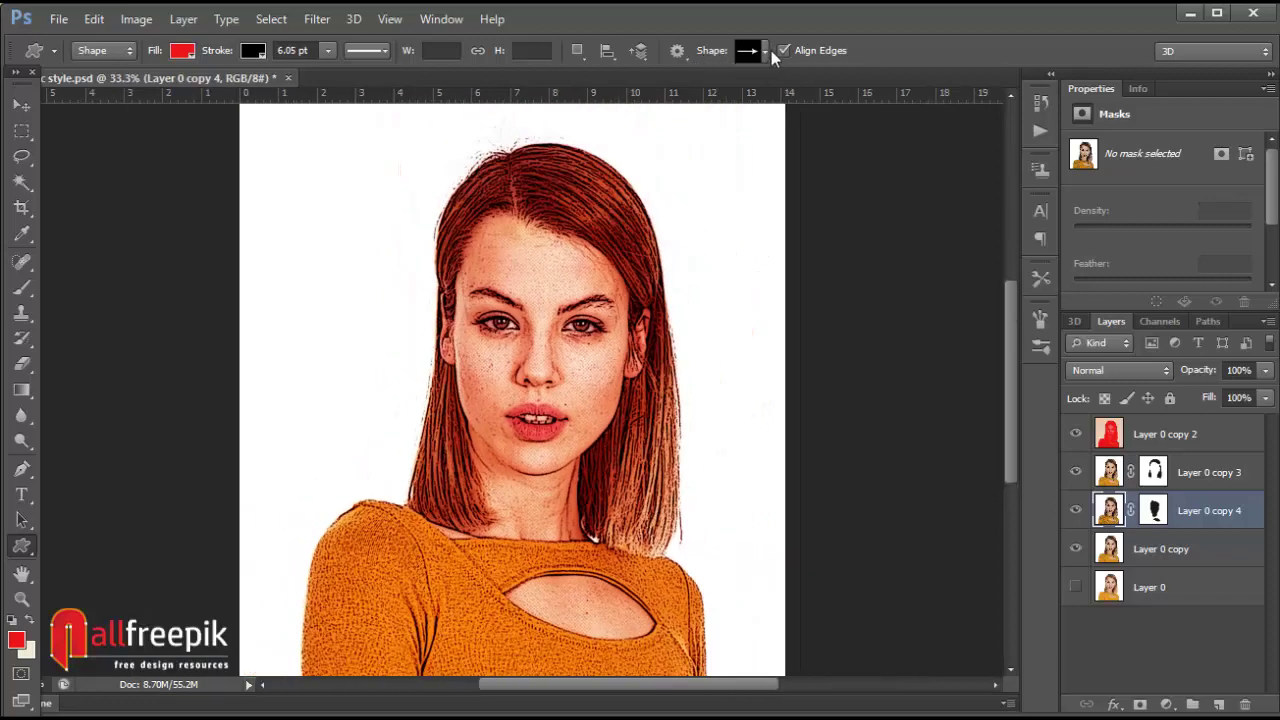
pyautogui.click(766, 51)
pyautogui.moveTo(839, 114); pyautogui.dragTo(845, 167)
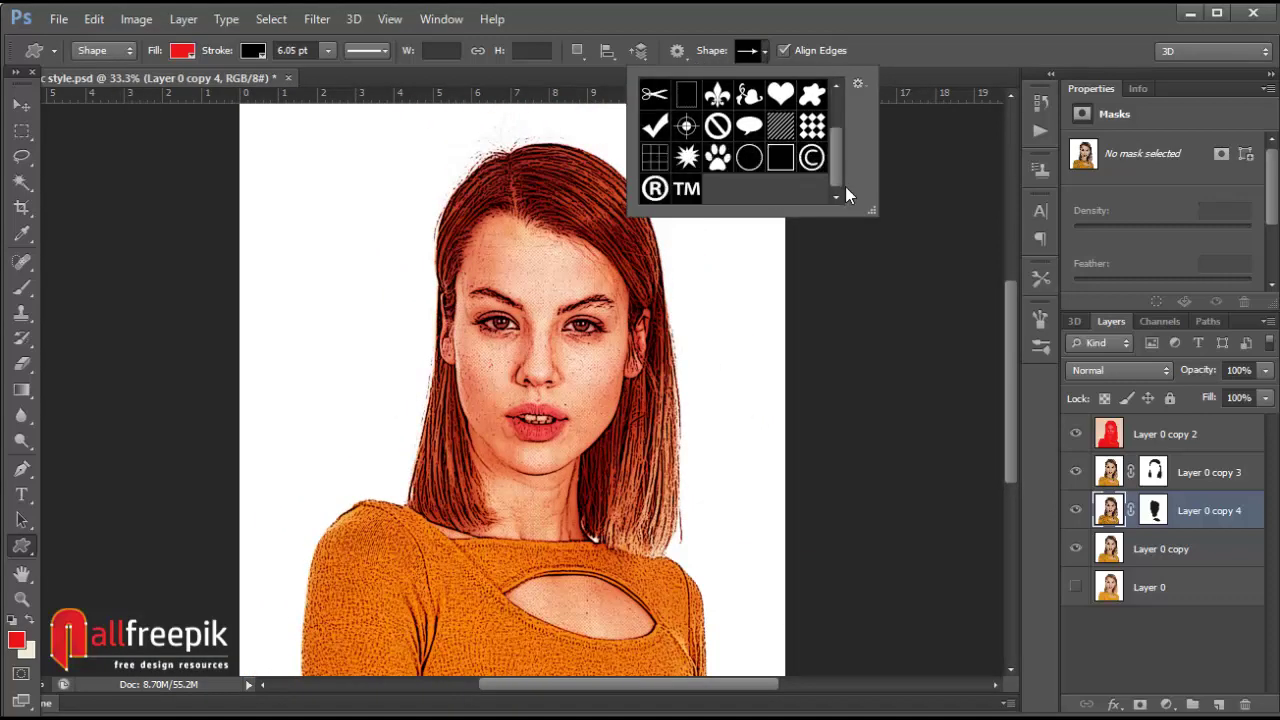
pyautogui.click(859, 84)
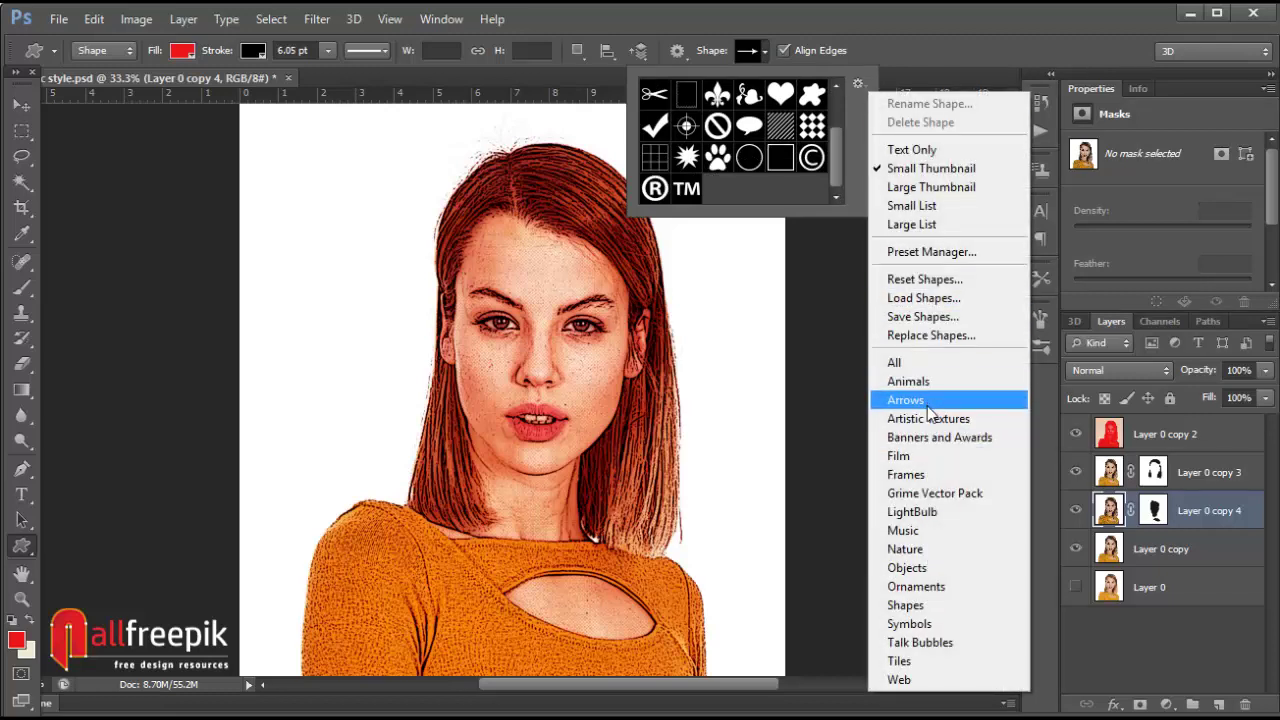
pyautogui.click(920, 642)
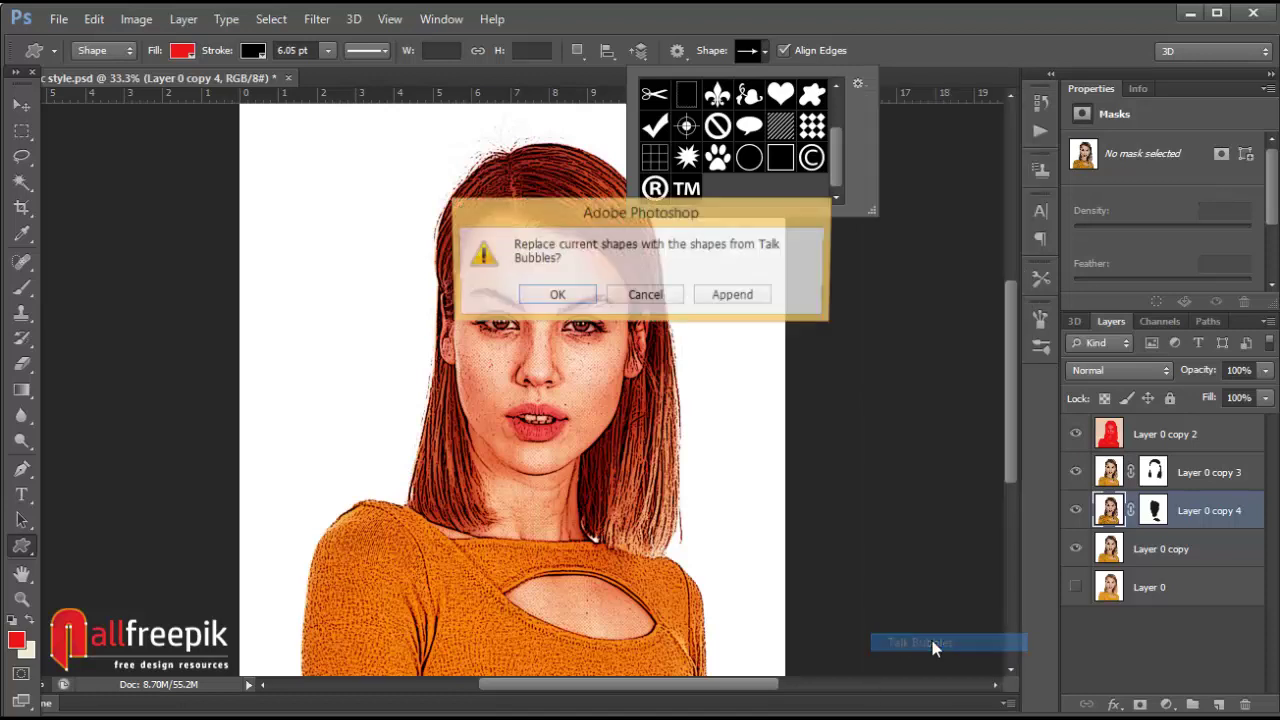
pyautogui.click(739, 300)
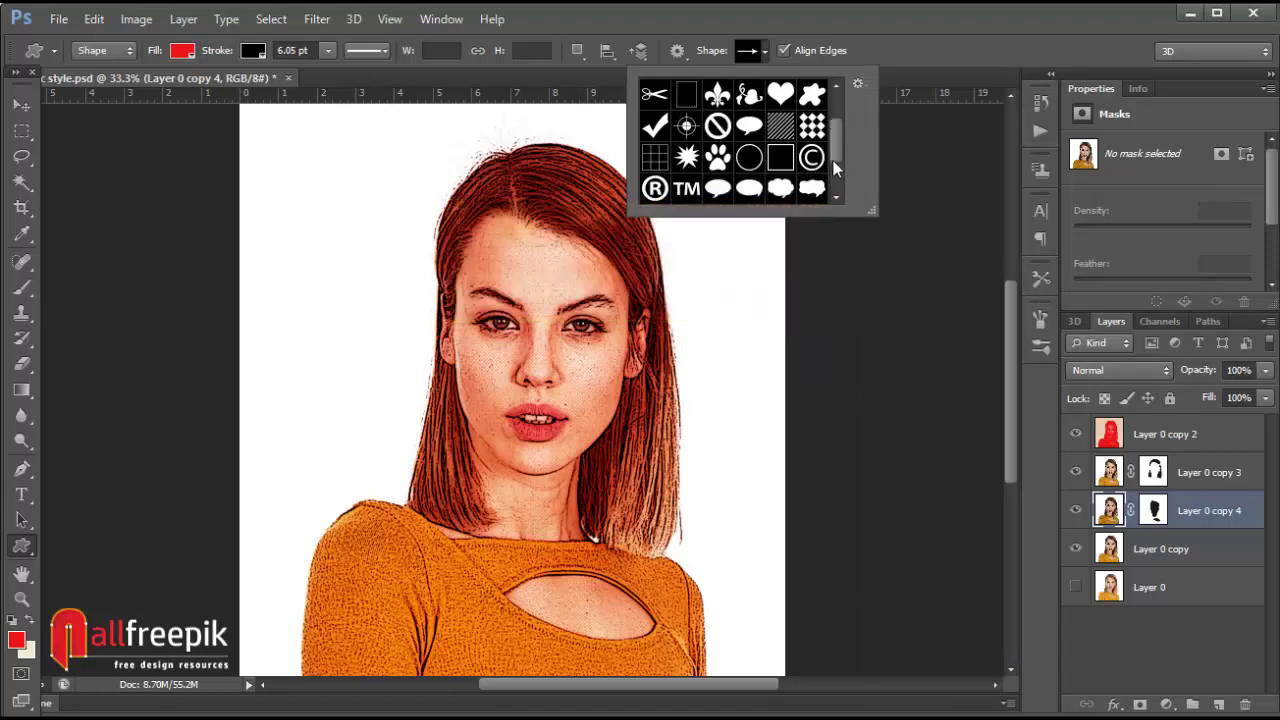
pyautogui.scroll(-1, 838, 165)
pyautogui.scroll(-1, 842, 165)
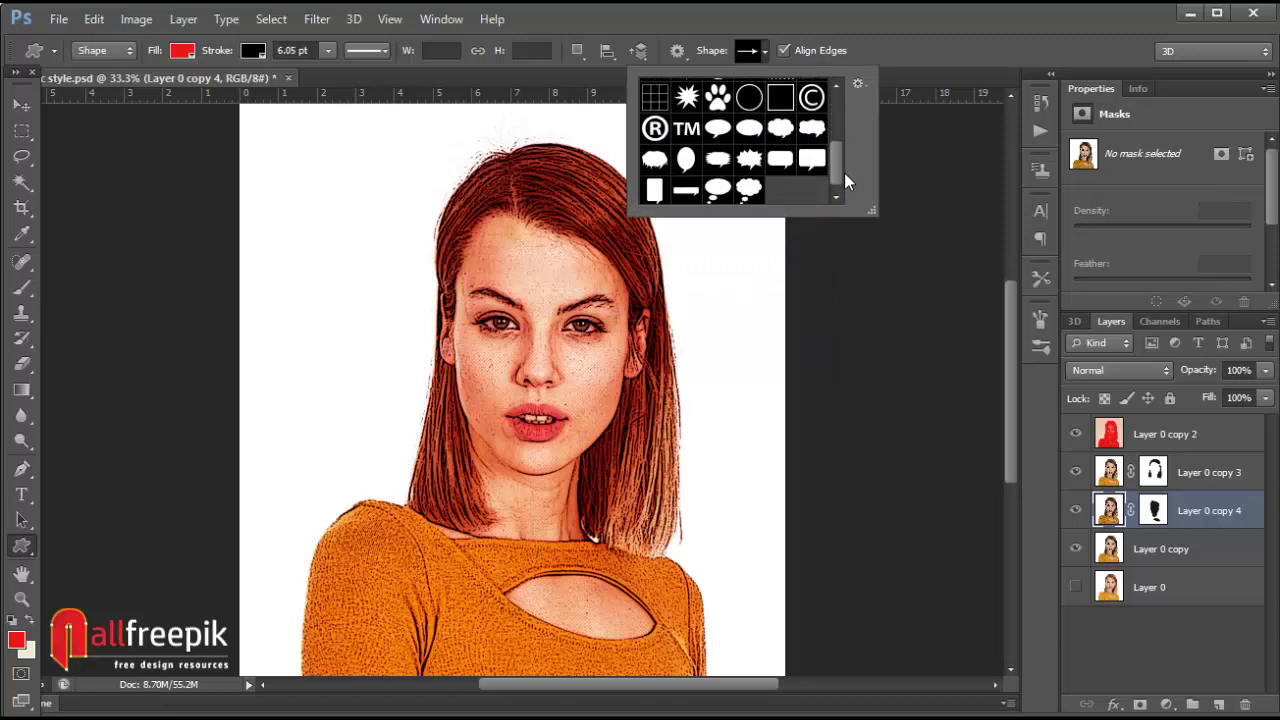
pyautogui.scroll(-1, 844, 178)
# Step: Draw a cream speech balloon left of the woman and move Shape 1 to the top of the layers
pyautogui.doubleClick(685, 127)
pyautogui.click(182, 50)
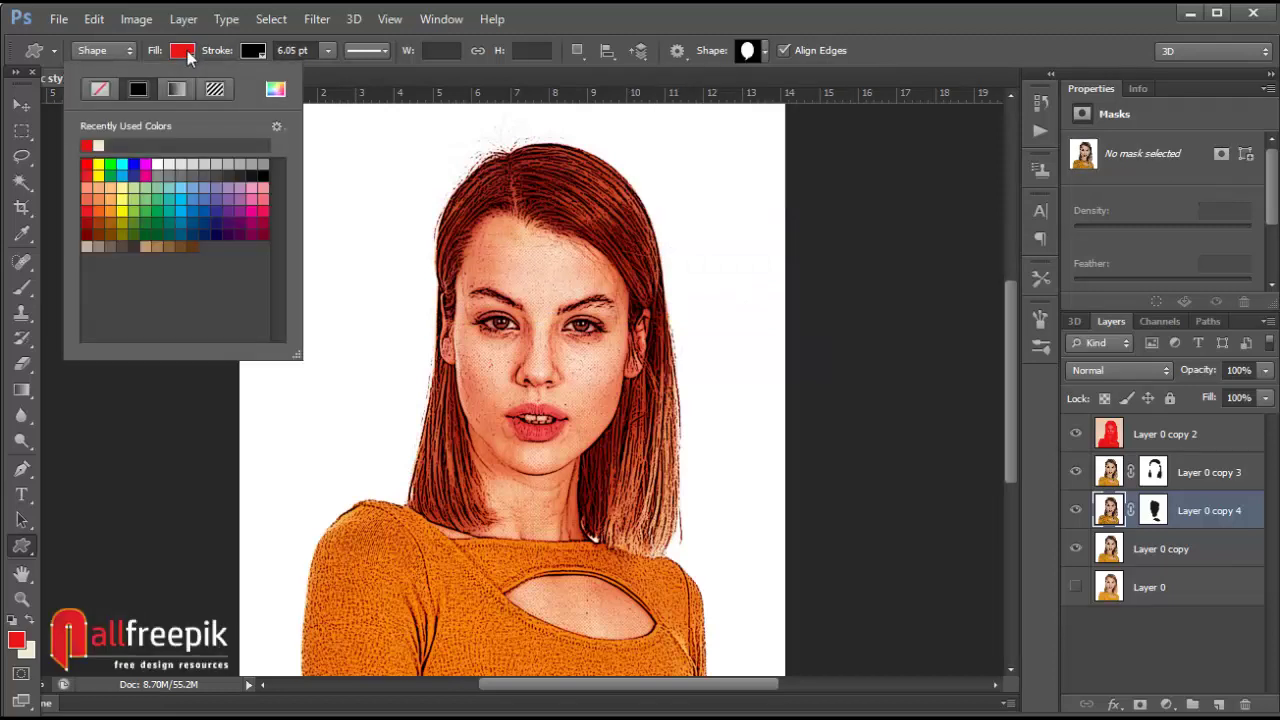
pyautogui.click(98, 147)
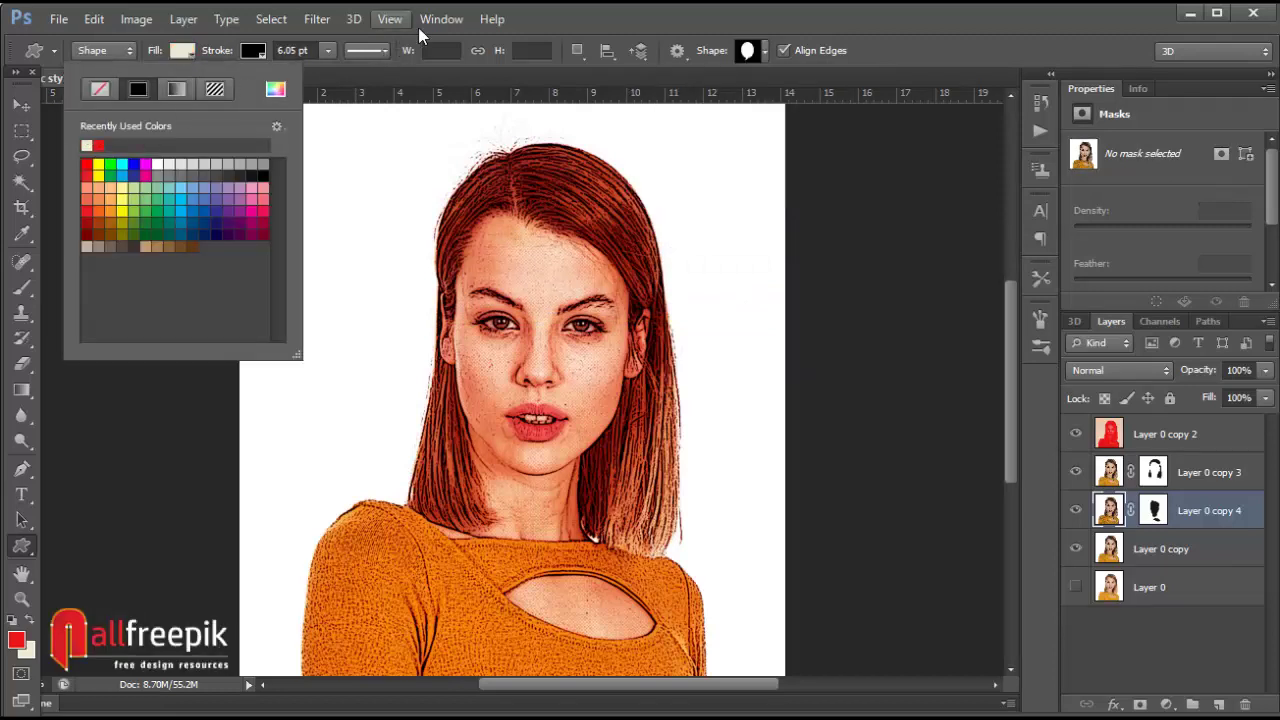
pyautogui.click(525, 33)
pyautogui.moveTo(287, 342); pyautogui.dragTo(428, 517)
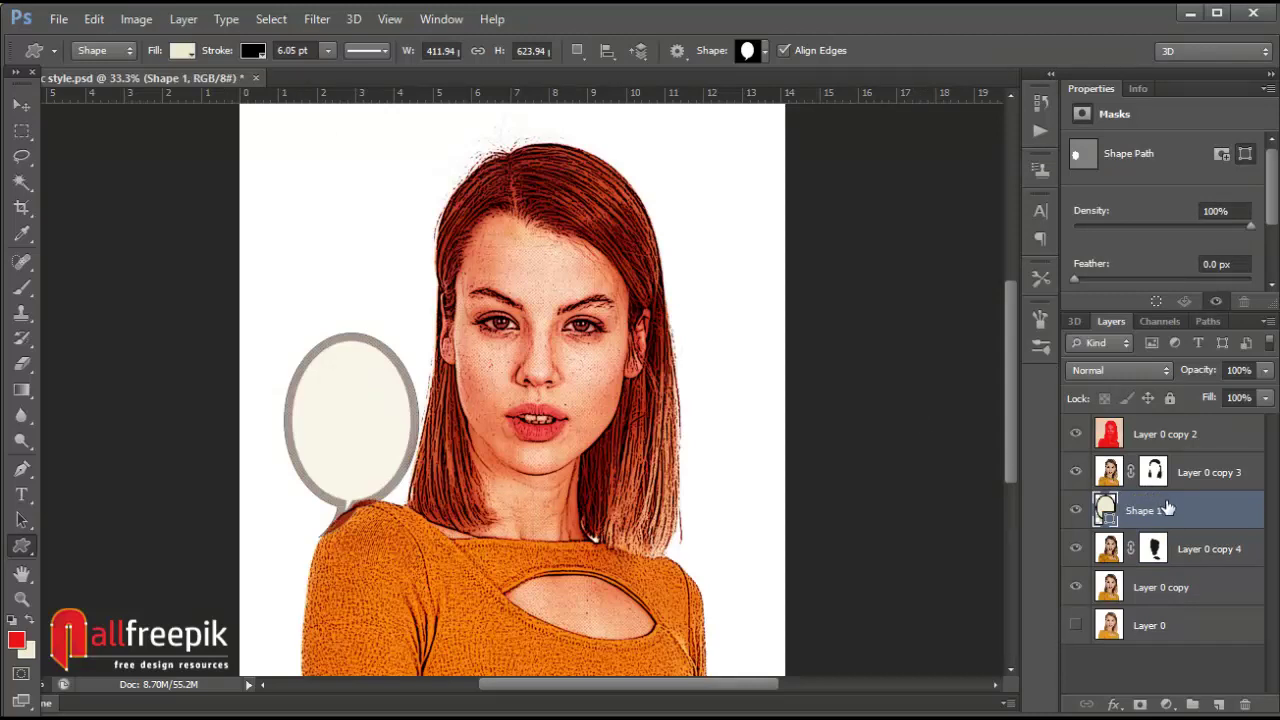
pyautogui.moveTo(1167, 510); pyautogui.dragTo(1173, 430)
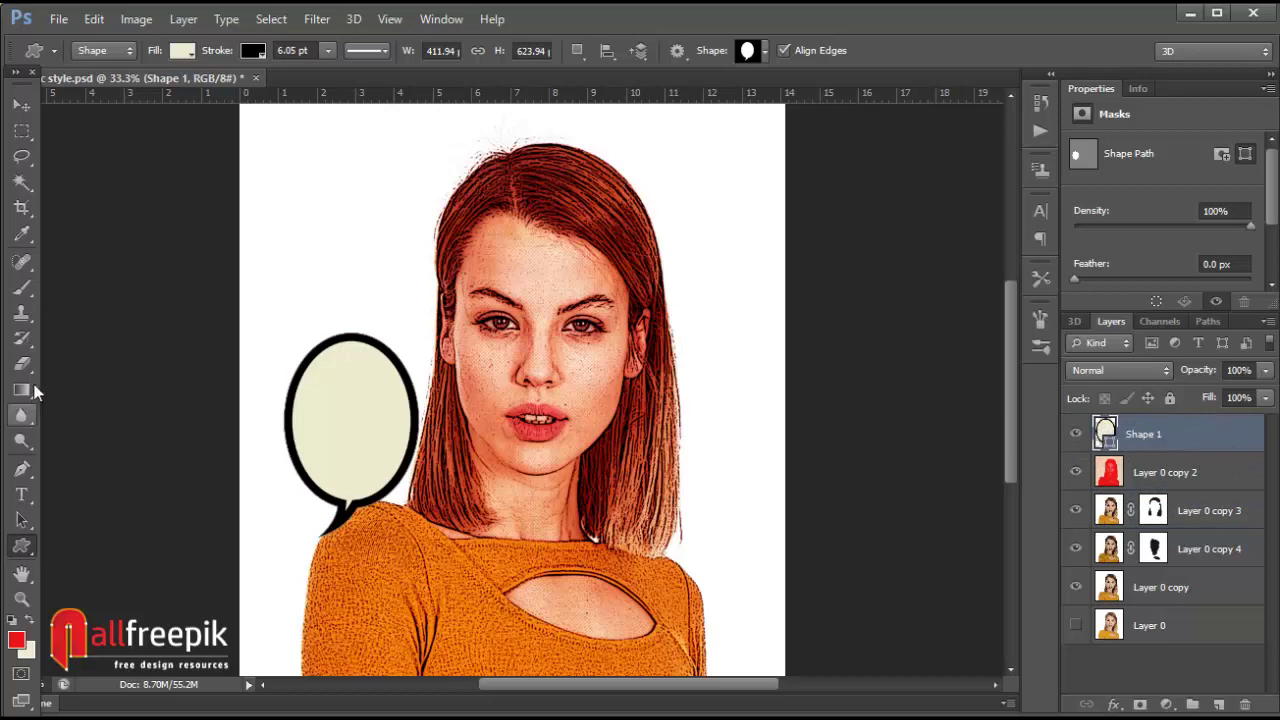
# Step: Free-transform the balloon and rotate it 180°
pyautogui.click(21, 104)
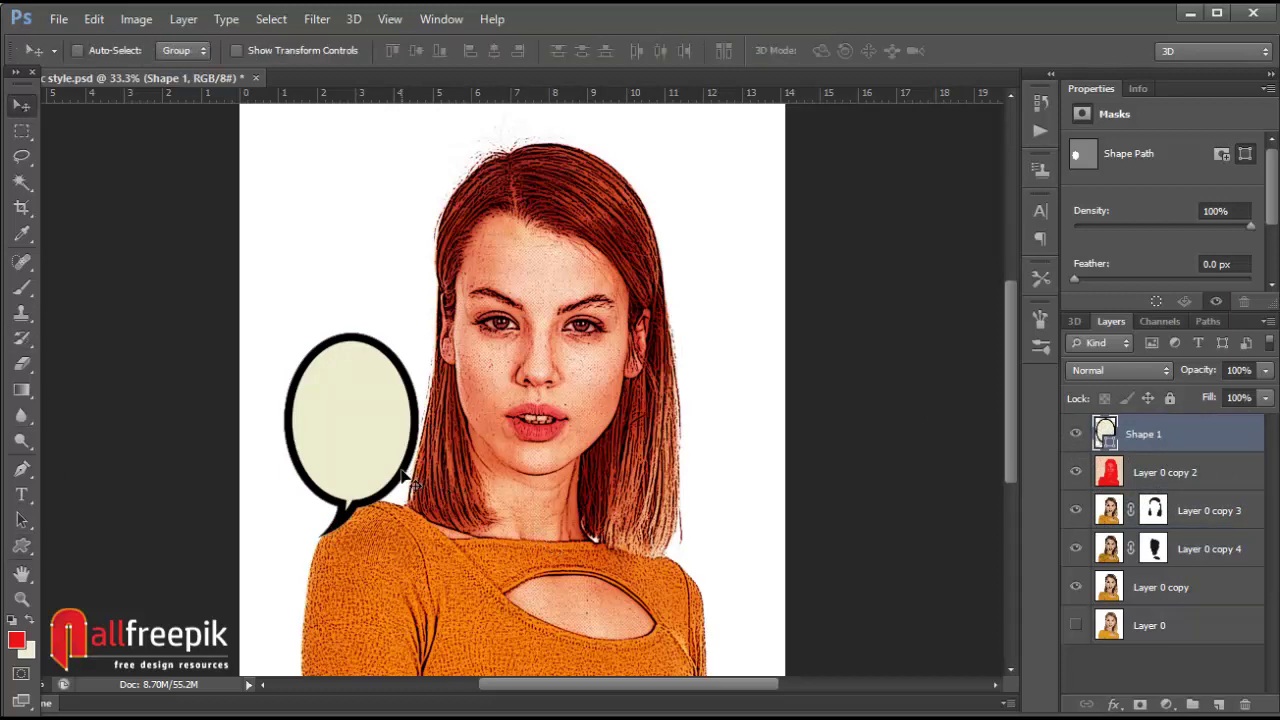
pyautogui.hotkey('ctrl', 't')
pyautogui.rightClick(400, 437)
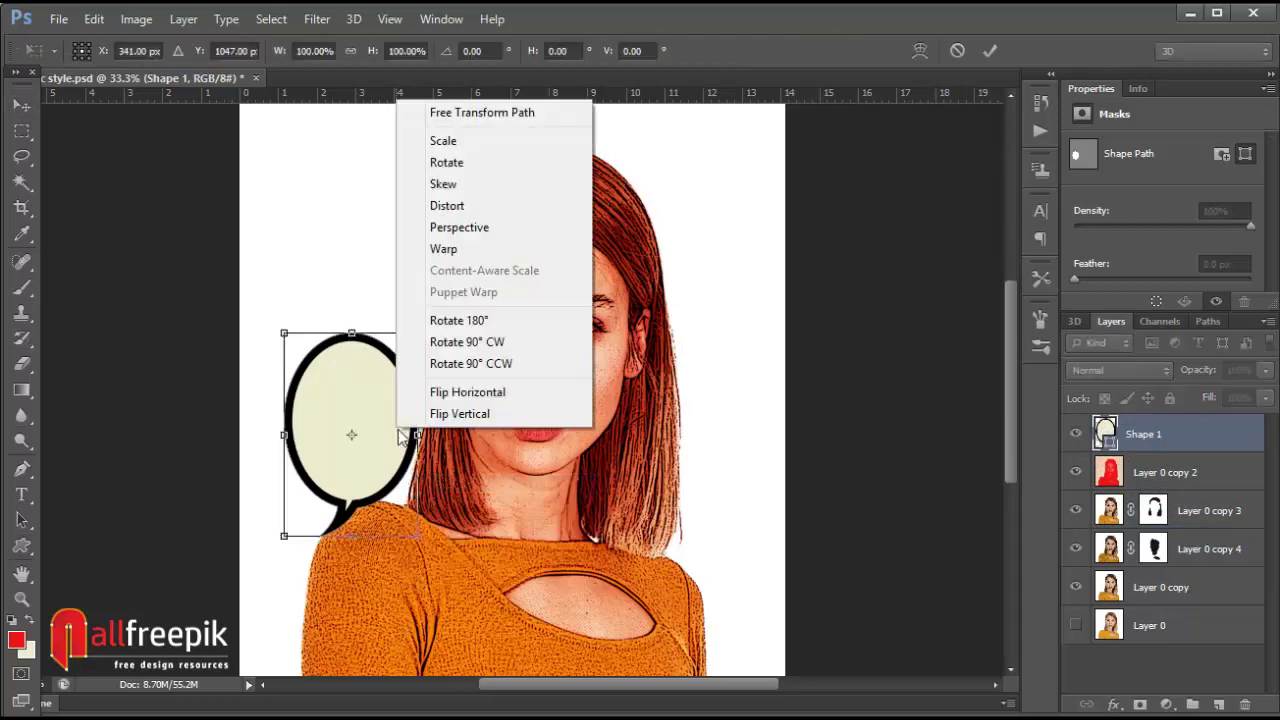
pyautogui.click(459, 320)
# Step: Rotate the balloon so its tail points right and enlarge it
pyautogui.moveTo(268, 318)
pyautogui.mouseDown()
pyautogui.moveTo(145, 520)
pyautogui.moveTo(167, 548)
pyautogui.mouseUp()
pyautogui.moveTo(454, 371); pyautogui.dragTo(492, 340)
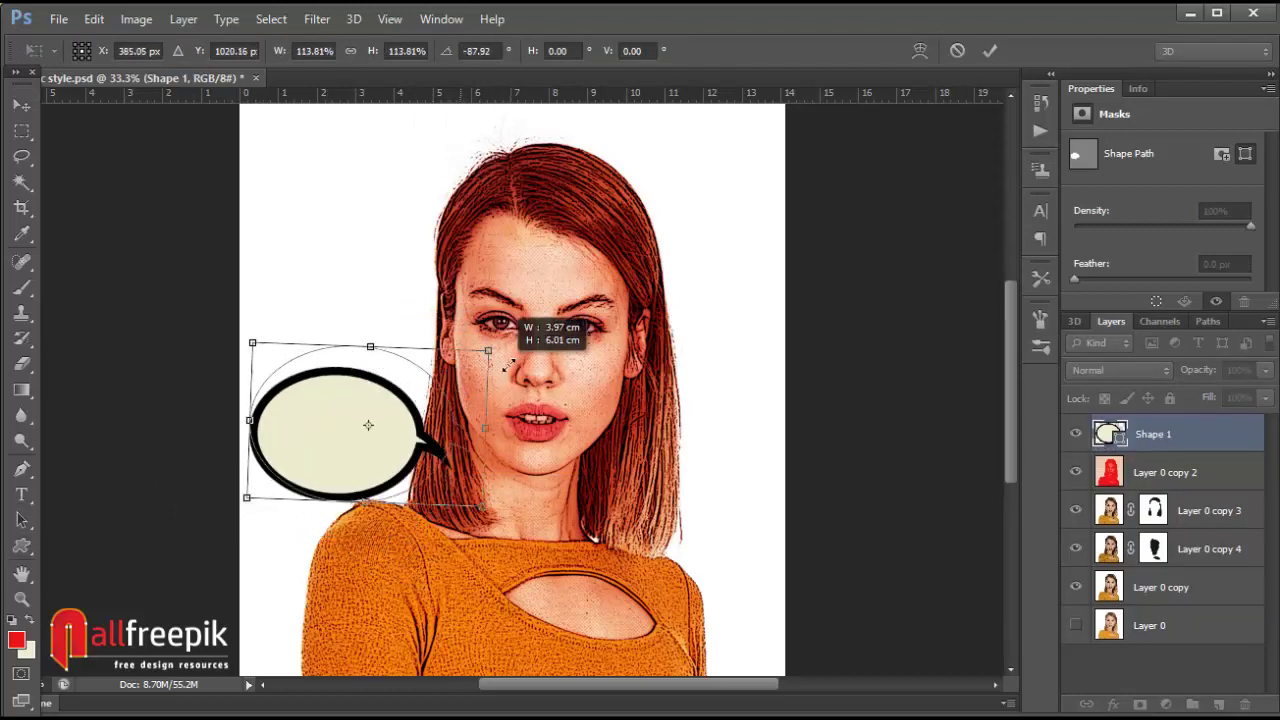
pyautogui.press('Return')
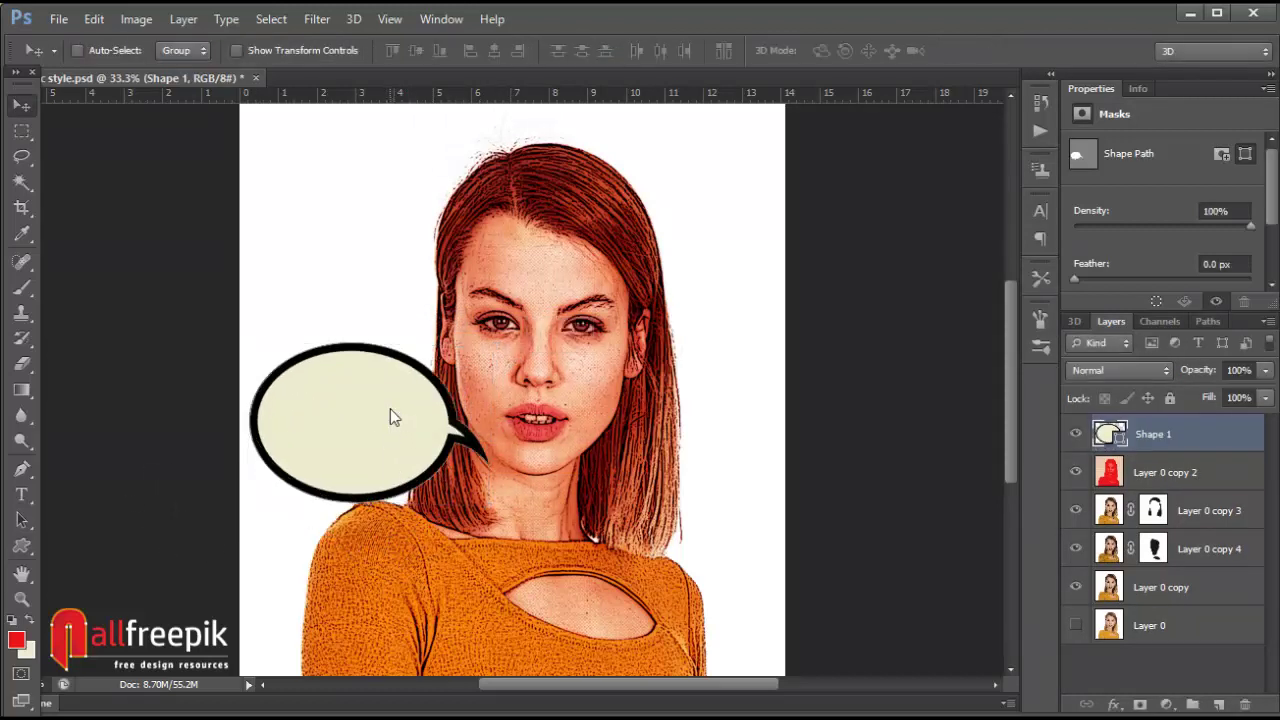
# Step: Rotate the bubble 180° again, flip it vertically, and move it lower toward her mouth
pyautogui.hotkey('ctrl', 't')
pyautogui.rightClick(401, 398)
pyautogui.click(463, 289)
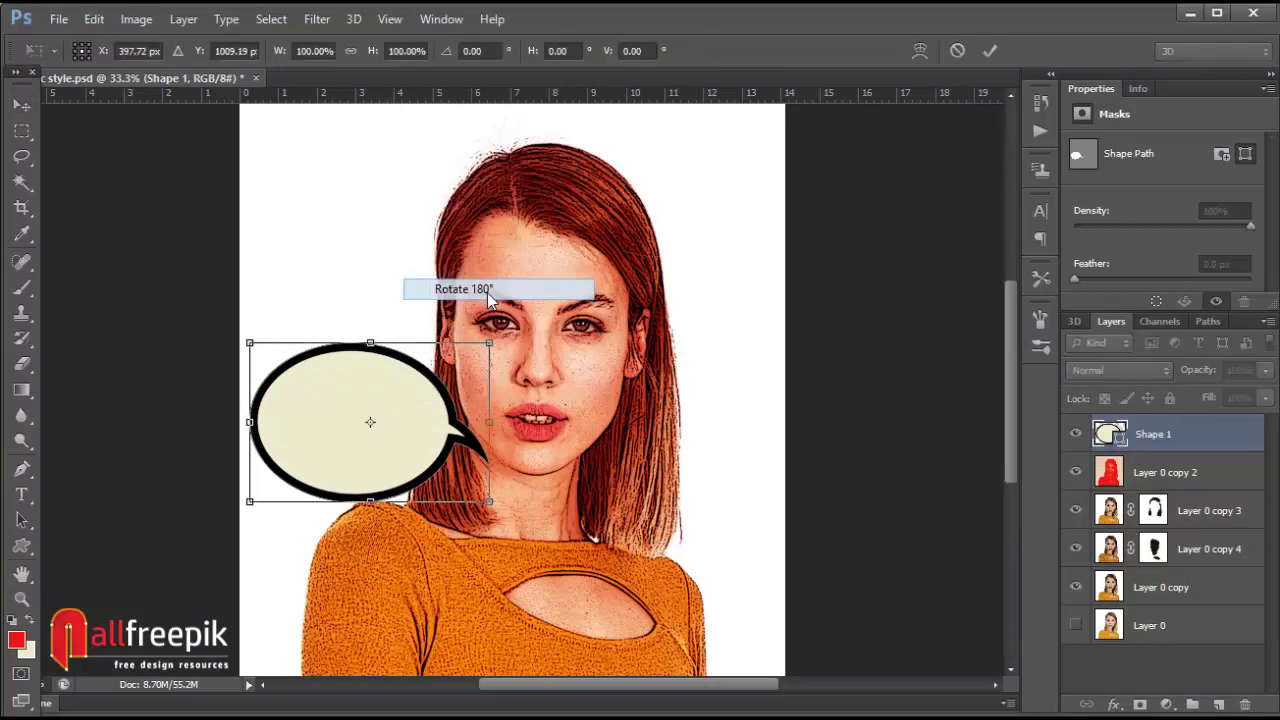
pyautogui.rightClick(440, 402)
pyautogui.click(494, 362)
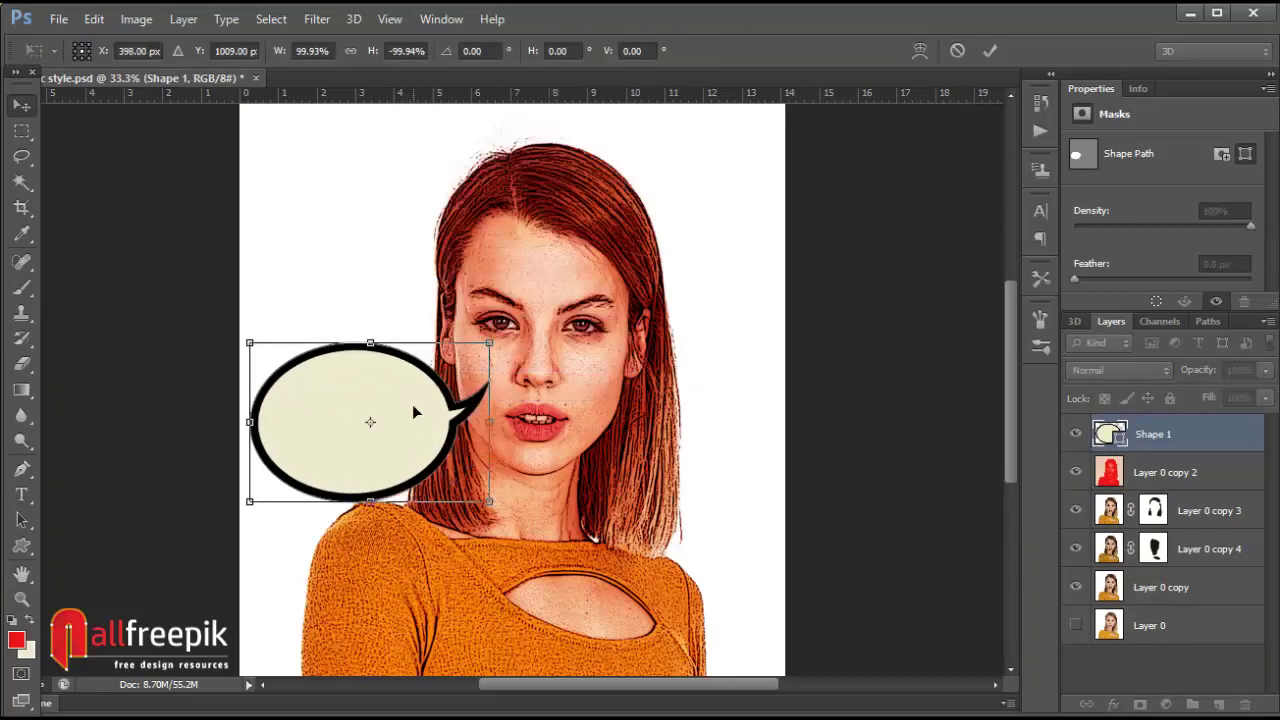
pyautogui.press('Return')
pyautogui.moveTo(410, 406); pyautogui.dragTo(420, 452)
pyautogui.hotkey('ctrl', 't')
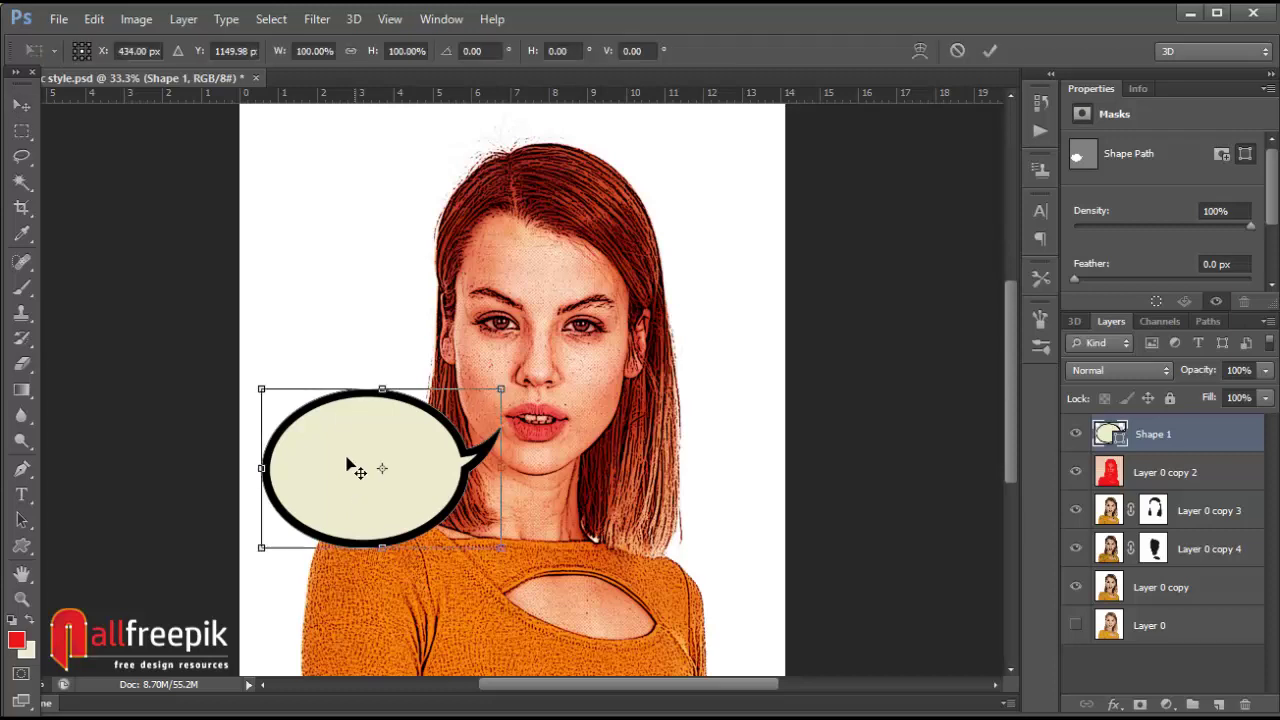
pyautogui.press('Return')
# Step: Crop to extend the canvas further to the left
pyautogui.press('c')
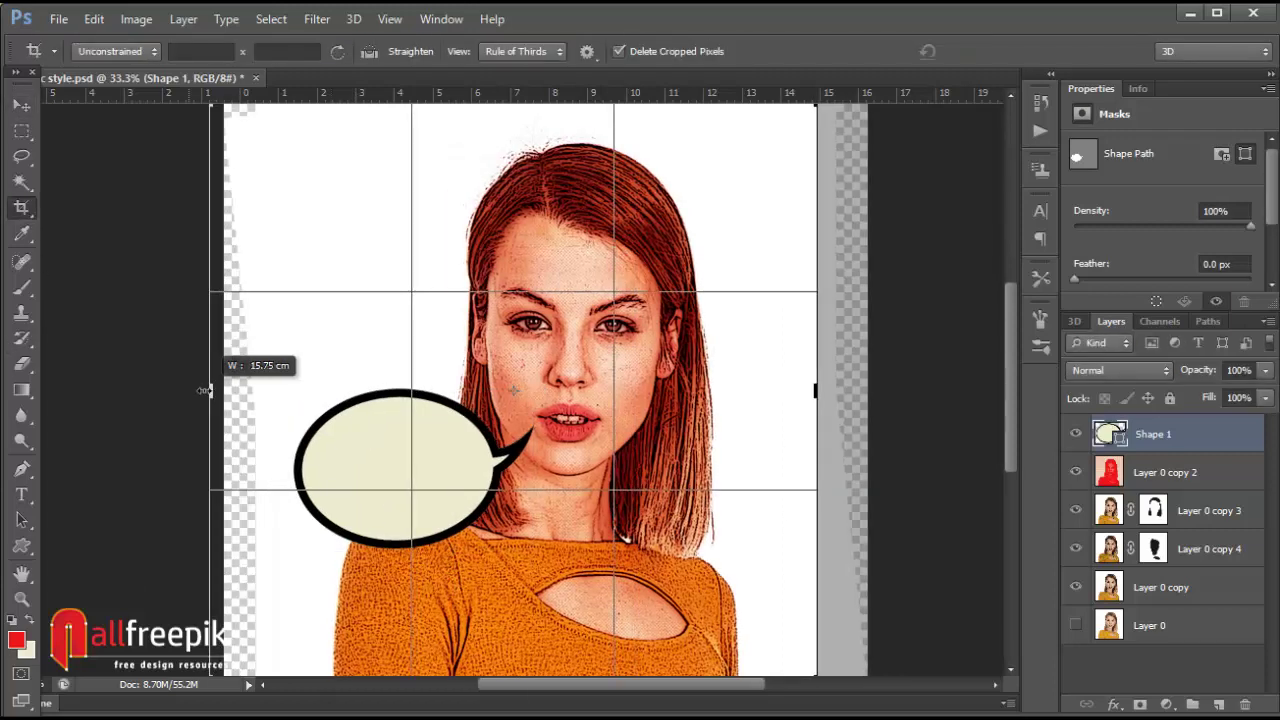
pyautogui.moveTo(232, 390); pyautogui.dragTo(206, 390)
pyautogui.press('Return')
# Step: Select Shape 1 and scale the bubble to 125%, tilting it 11.56°
pyautogui.click(28, 108)
pyautogui.rightClick(414, 457)
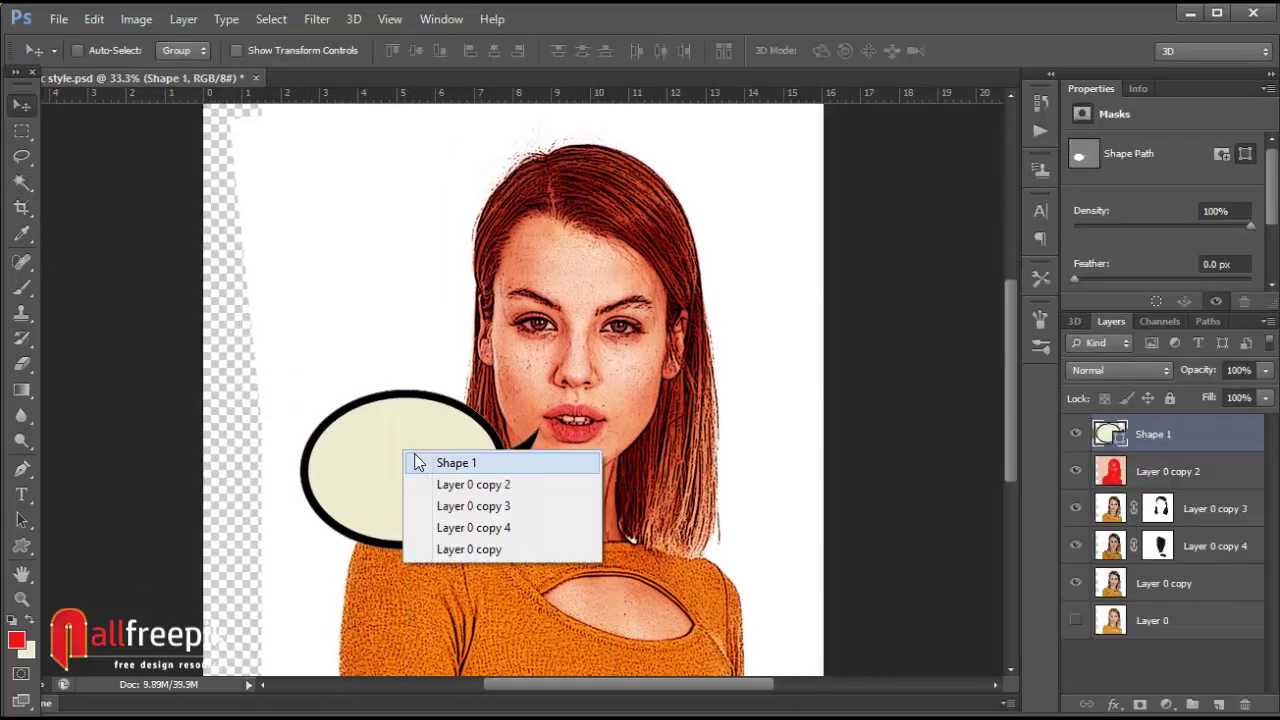
pyautogui.click(430, 462)
pyautogui.hotkey('ctrl', 't')
pyautogui.moveTo(301, 391); pyautogui.dragTo(240, 350)
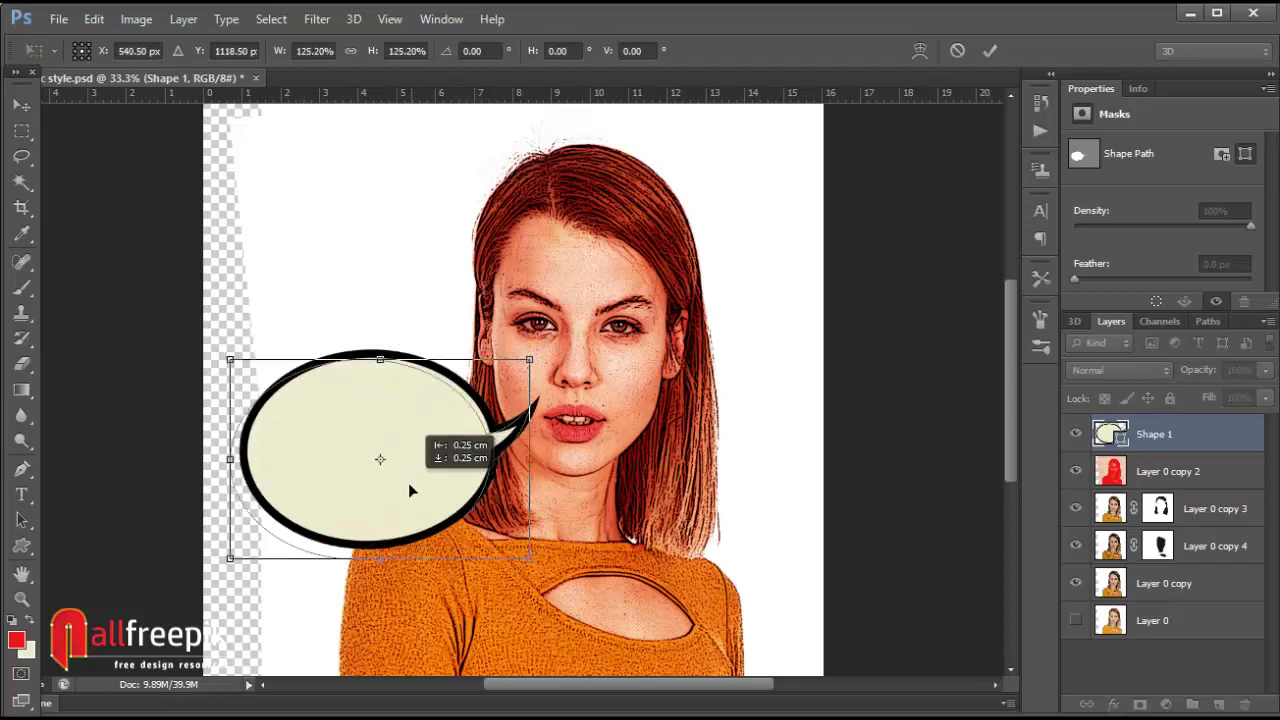
pyautogui.moveTo(408, 483)
pyautogui.mouseDown()
pyautogui.moveTo(397, 509)
pyautogui.moveTo(337, 482)
pyautogui.mouseUp()
pyautogui.moveTo(552, 582); pyautogui.dragTo(530, 608)
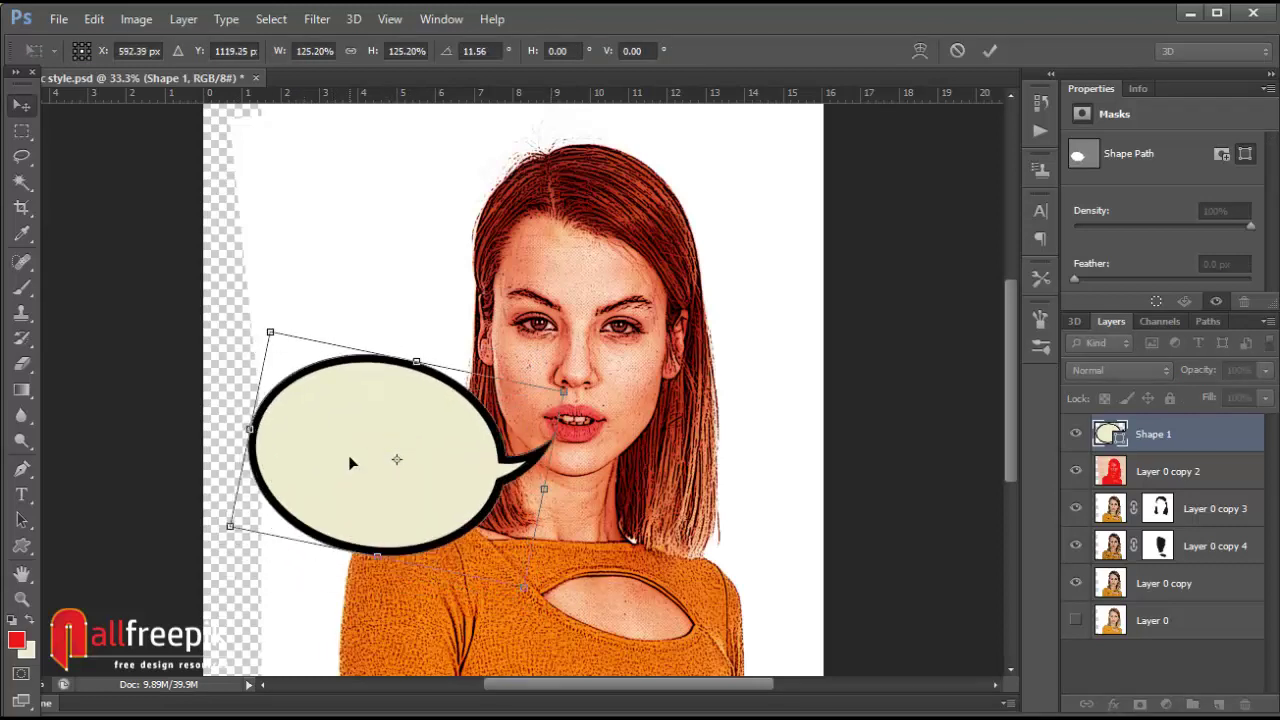
pyautogui.press('Return')
# Step: Nudge the bubble slightly left and add a new empty Layer 1 on top
pyautogui.click(1188, 592)
pyautogui.click(1207, 512)
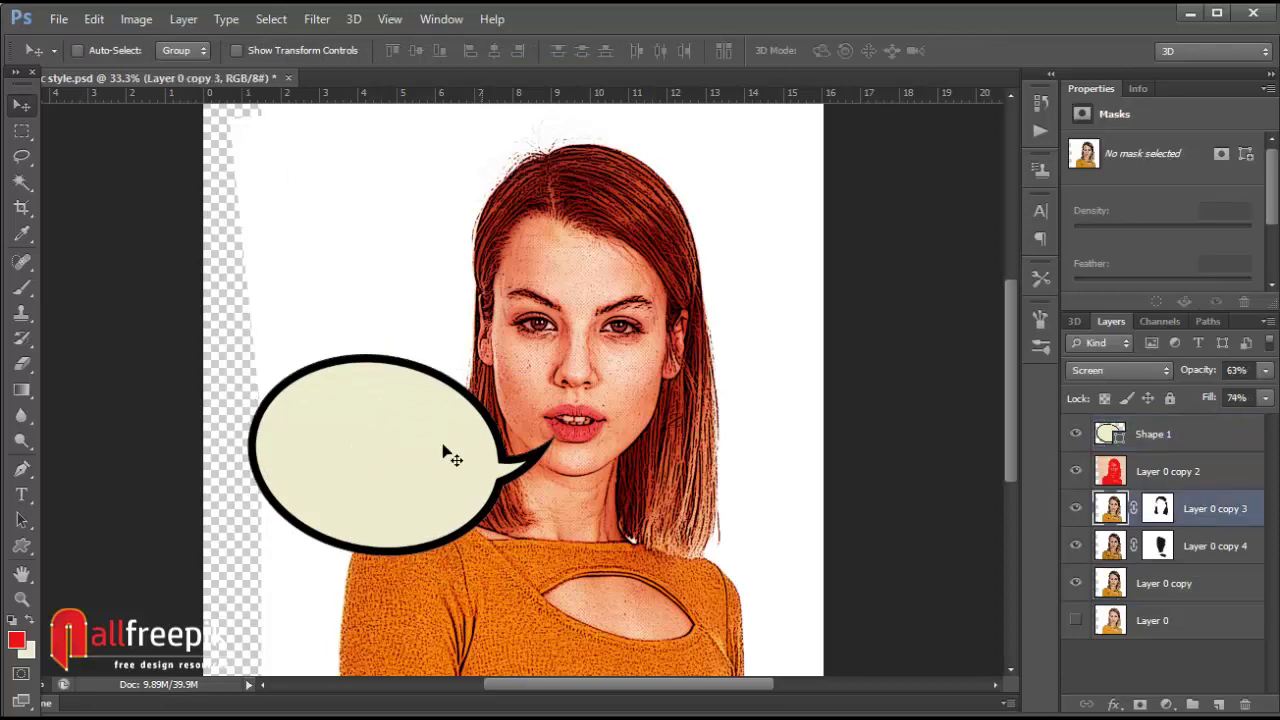
pyautogui.moveTo(443, 451); pyautogui.dragTo(423, 463)
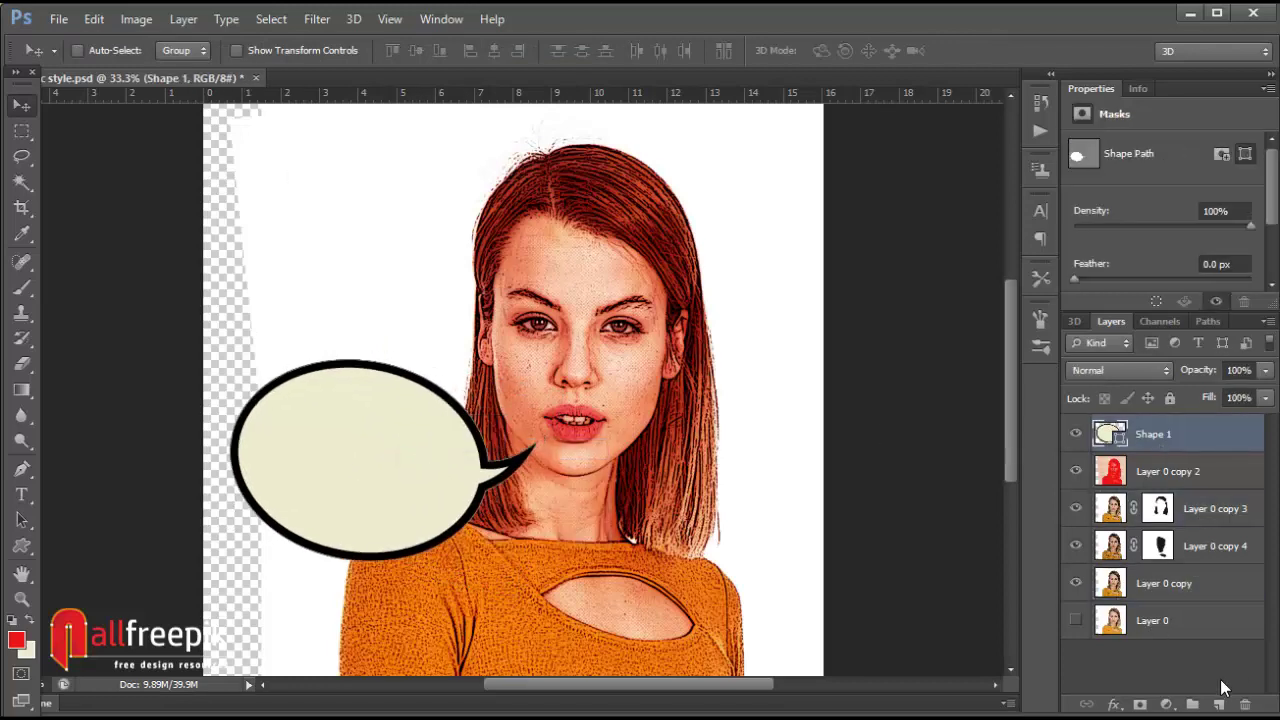
pyautogui.click(1219, 704)
# Step: Type 'hello!' in Comic Sans MS Bold 65 pt and move it into the bubble
pyautogui.click(22, 494)
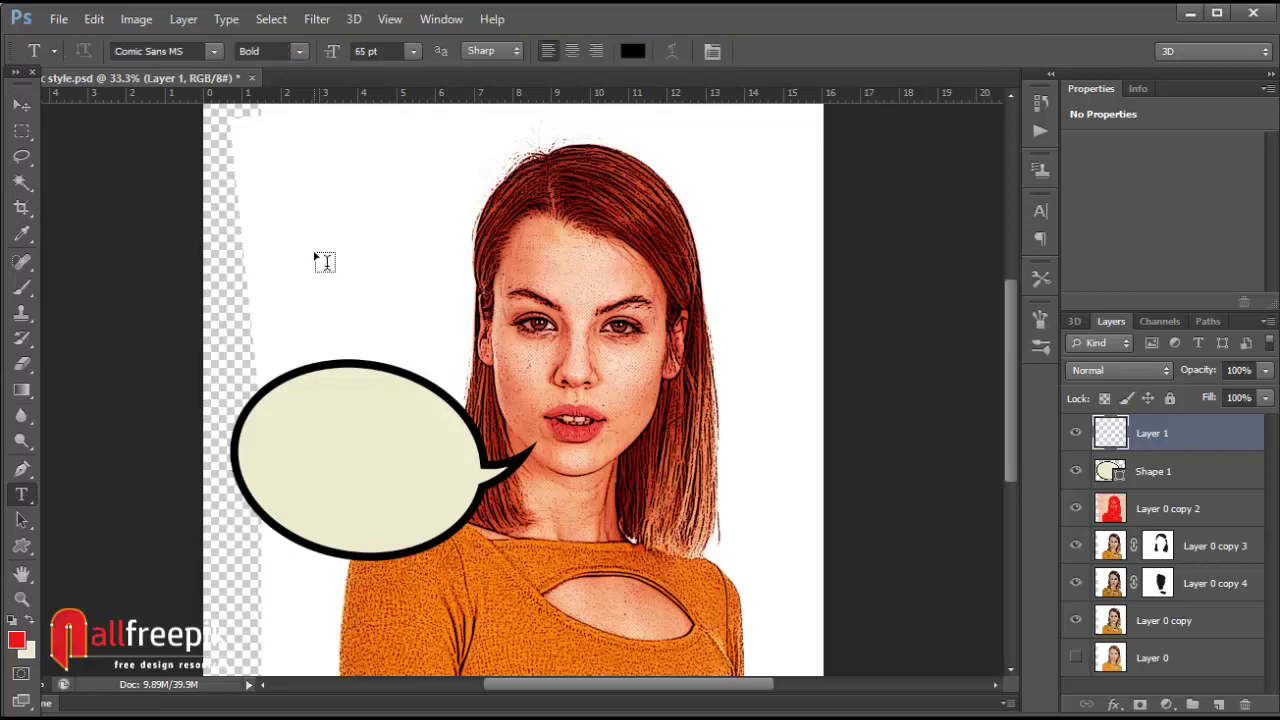
pyautogui.click(316, 254)
pyautogui.write('hell')
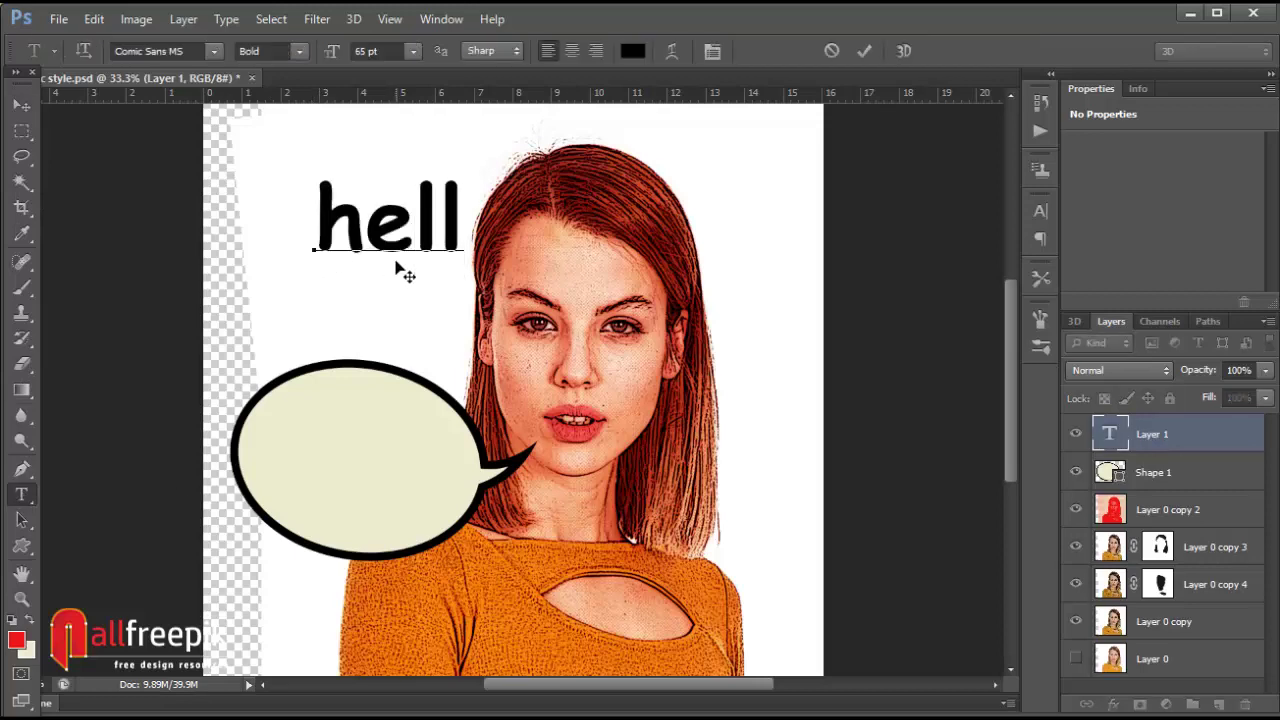
pyautogui.write('o!')
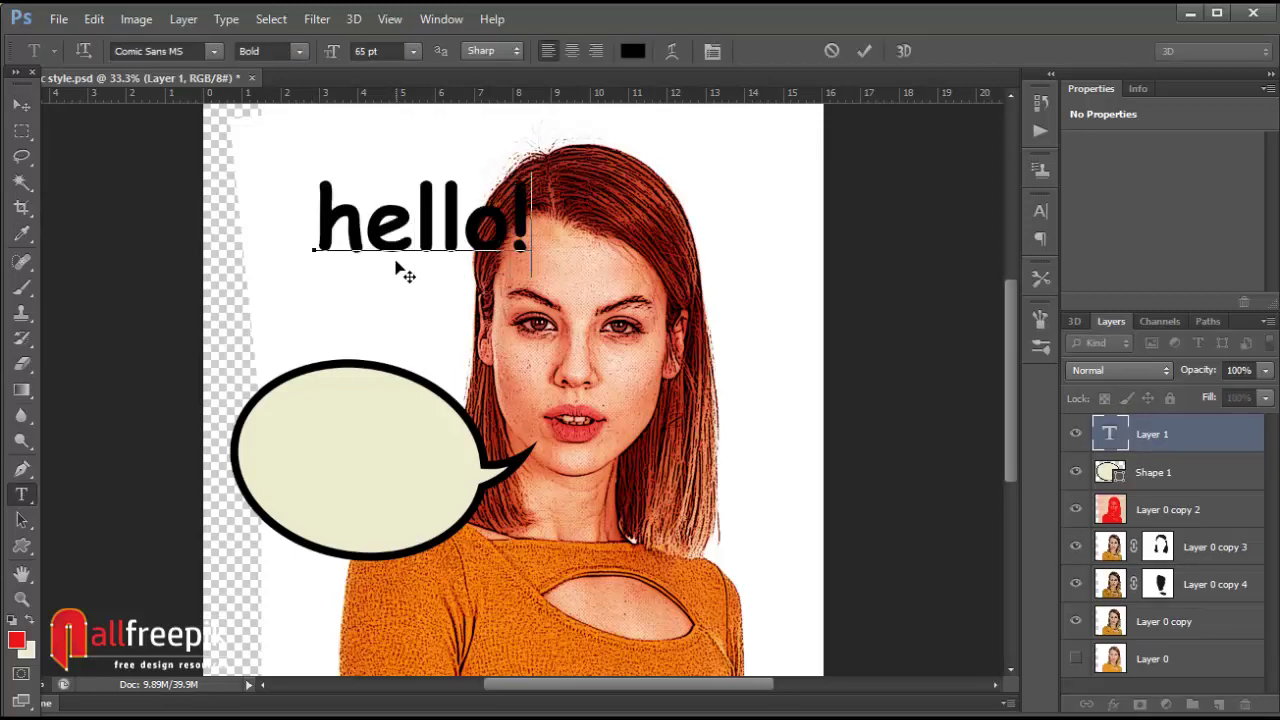
pyautogui.hotkey('ctrl', 'Return')
pyautogui.press('v')
pyautogui.moveTo(400, 271); pyautogui.dragTo(344, 521)
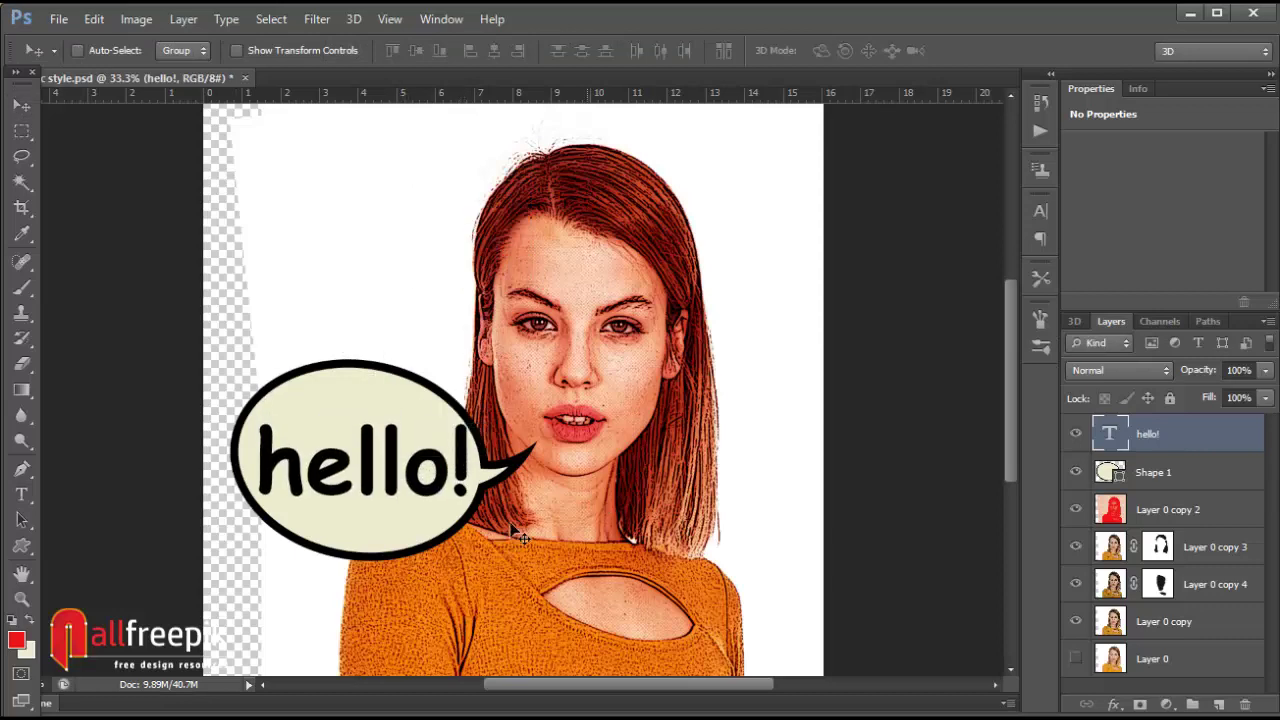
# Step: Tilt and slightly shrink the 'hello!' text to fit inside the bubble
pyautogui.hotkey('ctrl', 't')
pyautogui.moveTo(510, 480); pyautogui.dragTo(522, 515)
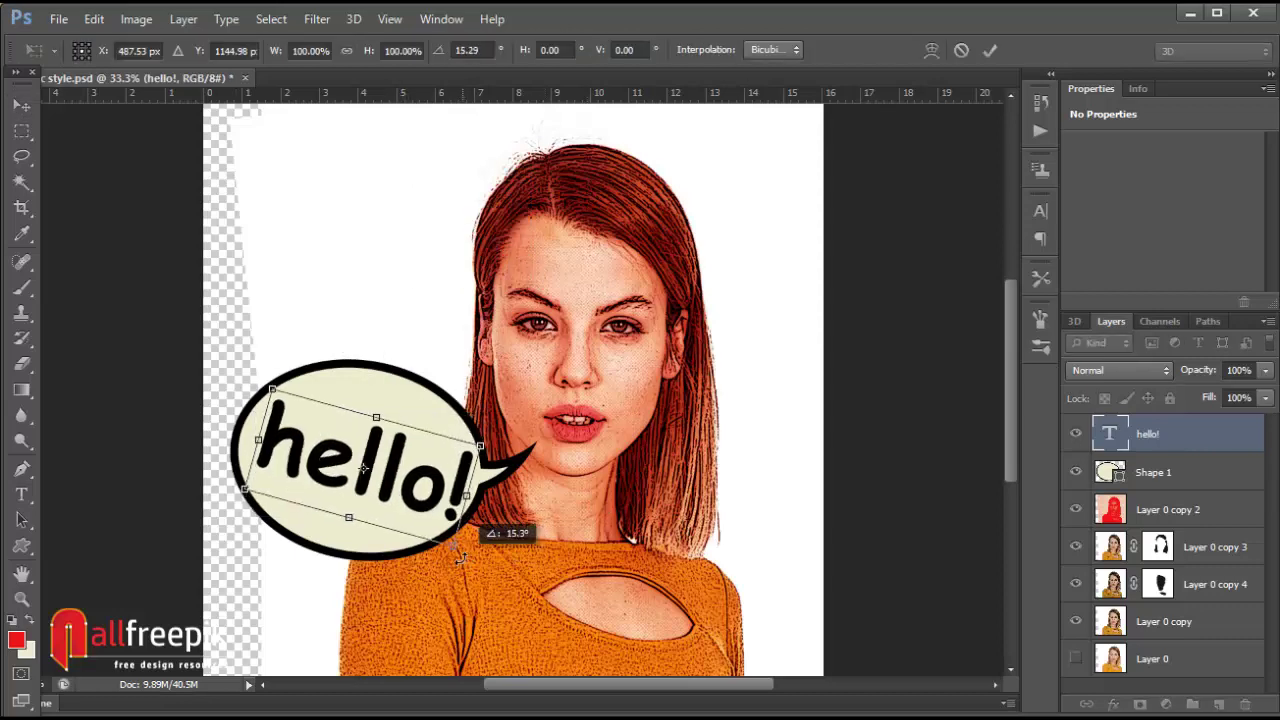
pyautogui.press('Return')
pyautogui.hotkey('ctrl', 't')
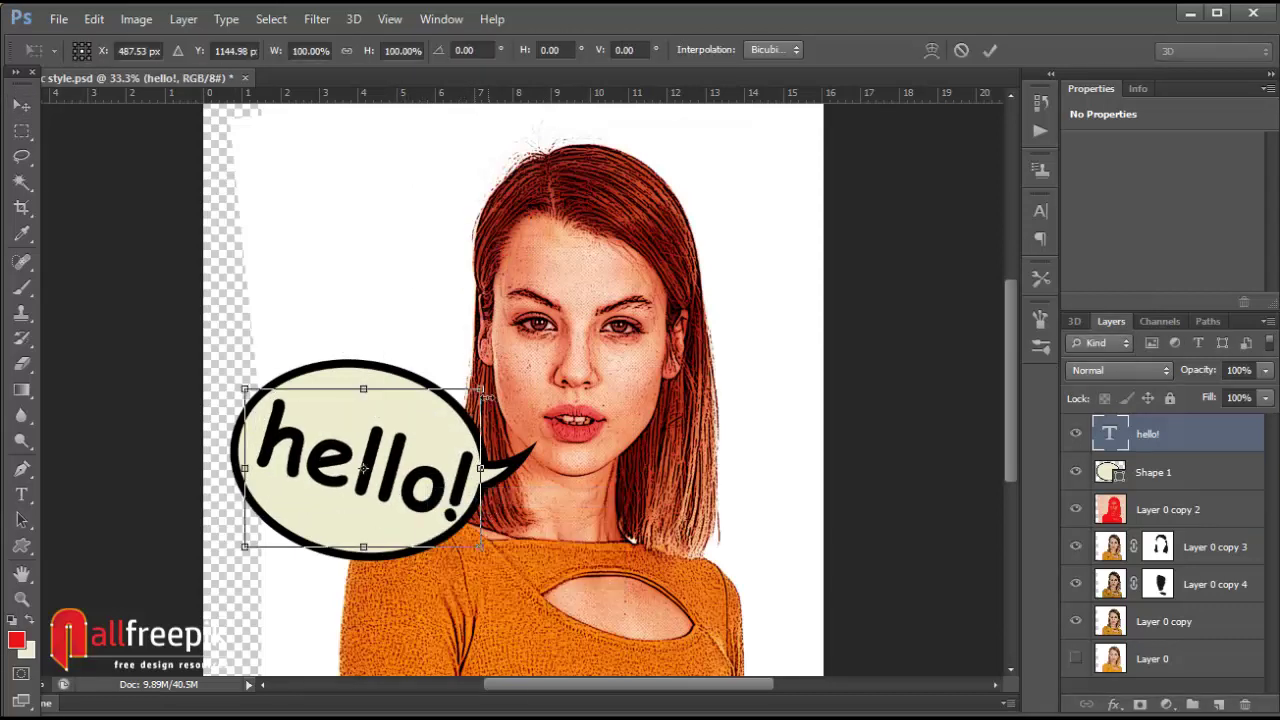
pyautogui.moveTo(492, 468); pyautogui.dragTo(457, 452)
pyautogui.press('Return')
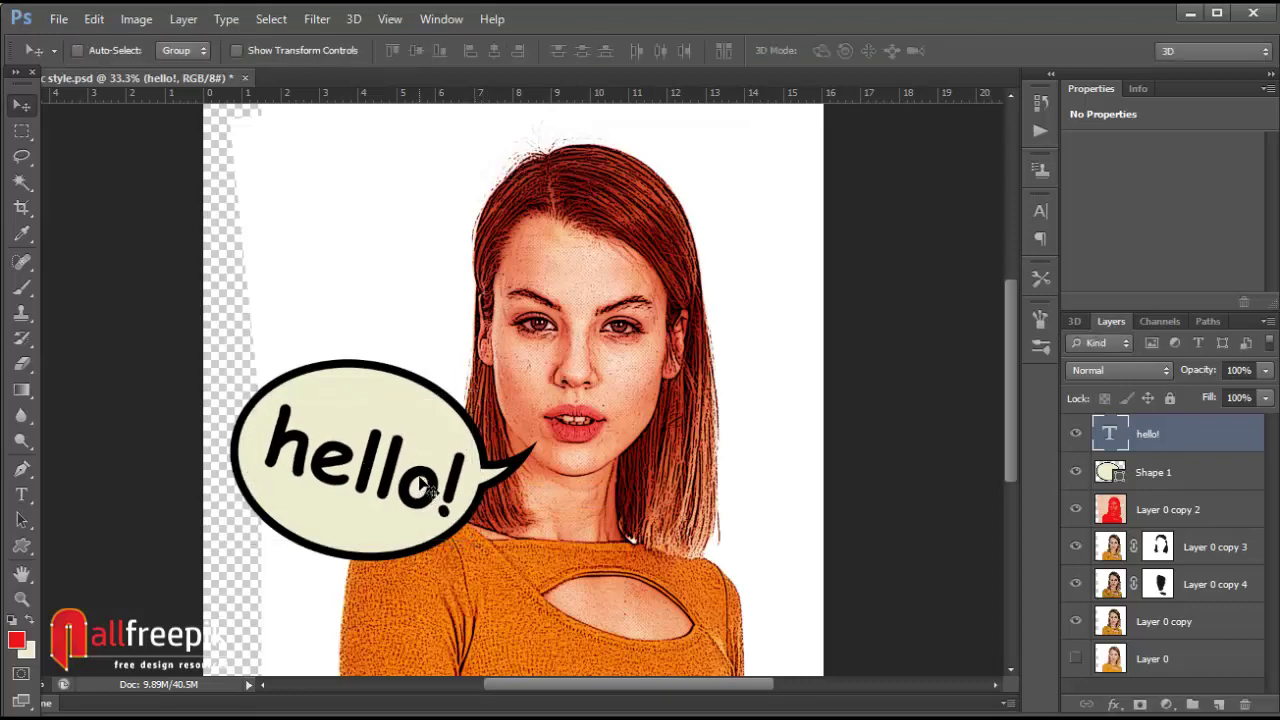
pyautogui.rightClick(1160, 445)
pyautogui.click(800, 125)
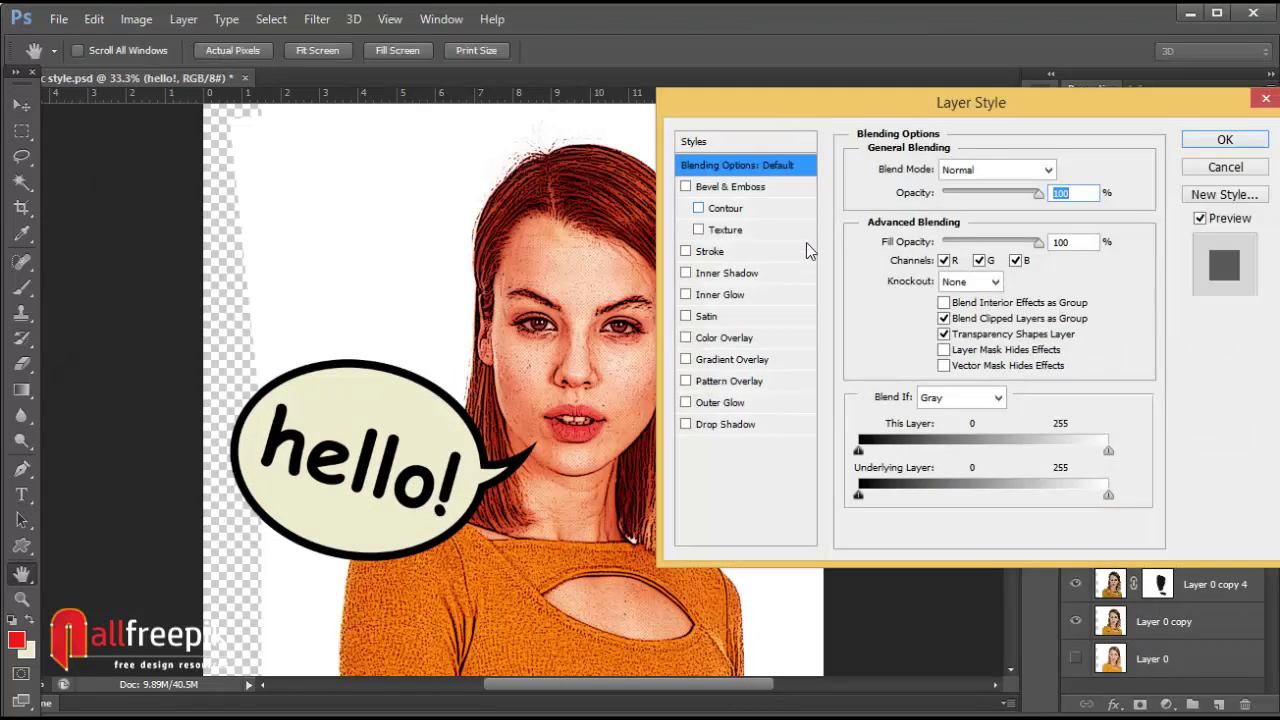
# Step: Color the 'hello!' text orange (de5e07), sampled from the shirt
pyautogui.press('Return')
pyautogui.press('t')
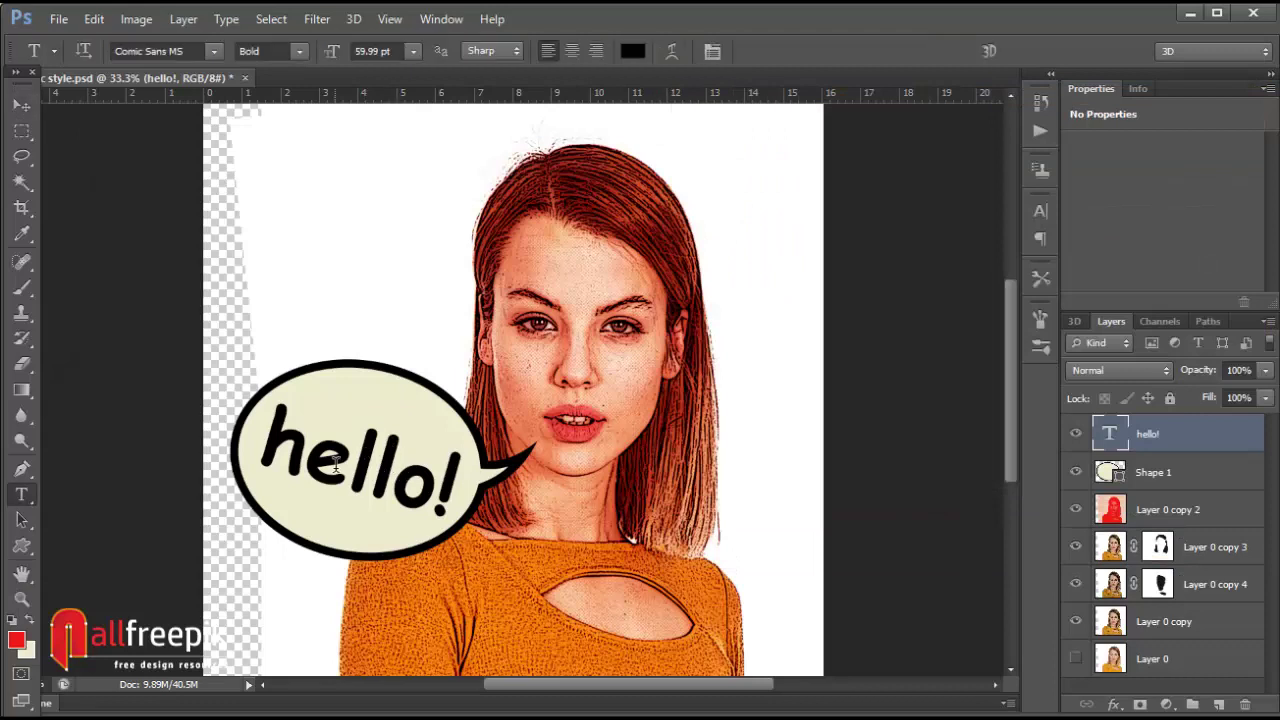
pyautogui.moveTo(258, 440); pyautogui.dragTo(462, 500)
pyautogui.click(632, 50)
pyautogui.write('255')
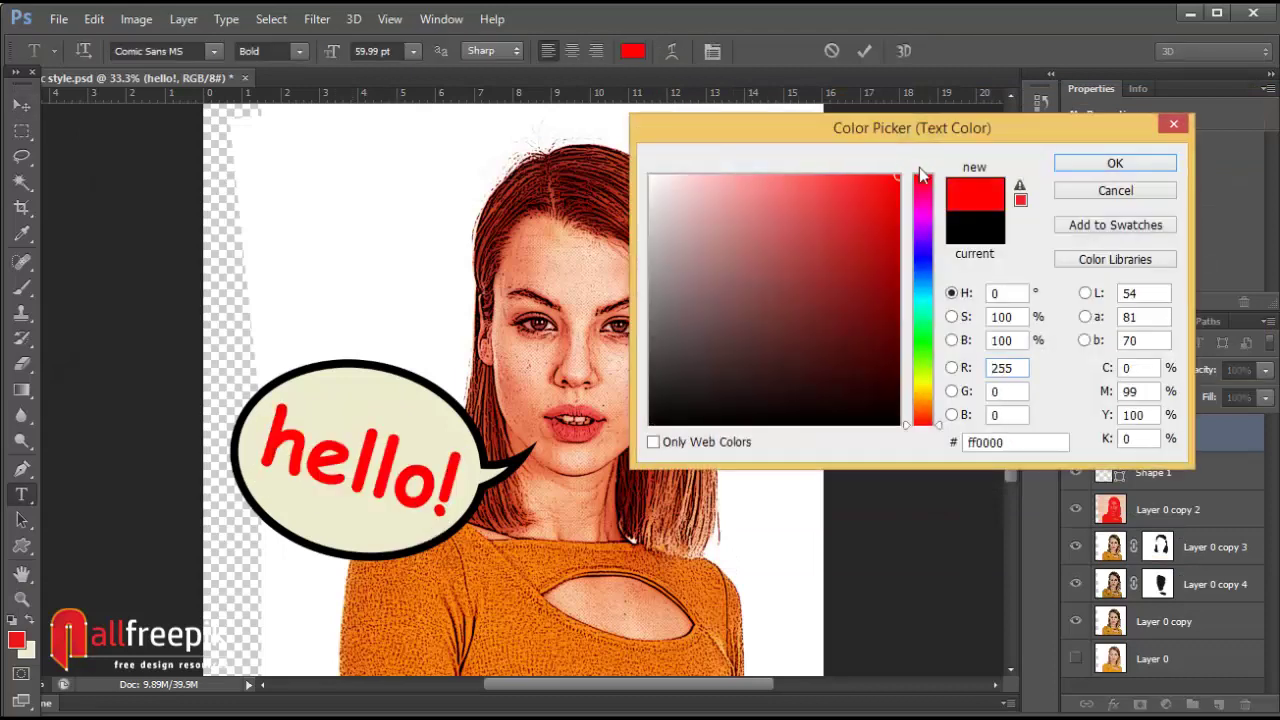
pyautogui.moveTo(525, 242)
pyautogui.mouseDown()
pyautogui.moveTo(601, 197)
pyautogui.moveTo(589, 407)
pyautogui.moveTo(537, 567)
pyautogui.mouseUp()
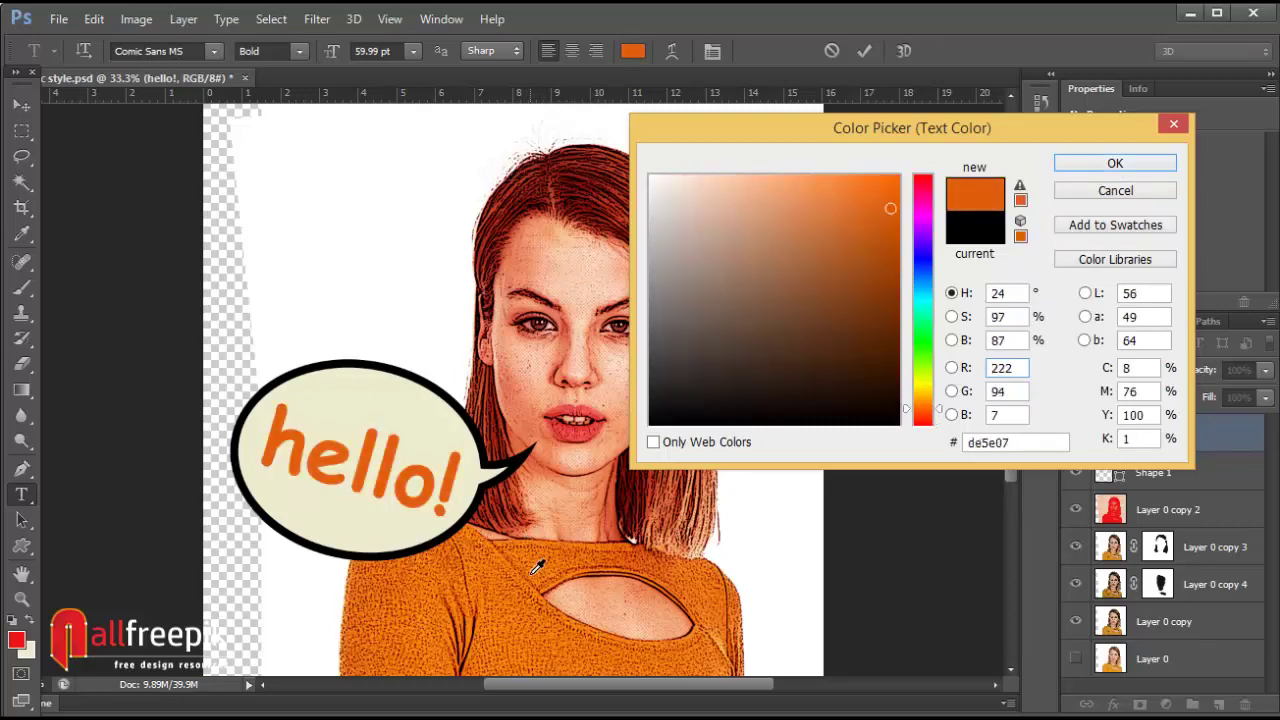
pyautogui.click(1115, 163)
pyautogui.click(21, 104)
# Step: Give the 'hello!' text a 10 px black outside stroke
pyautogui.rightClick(1190, 433)
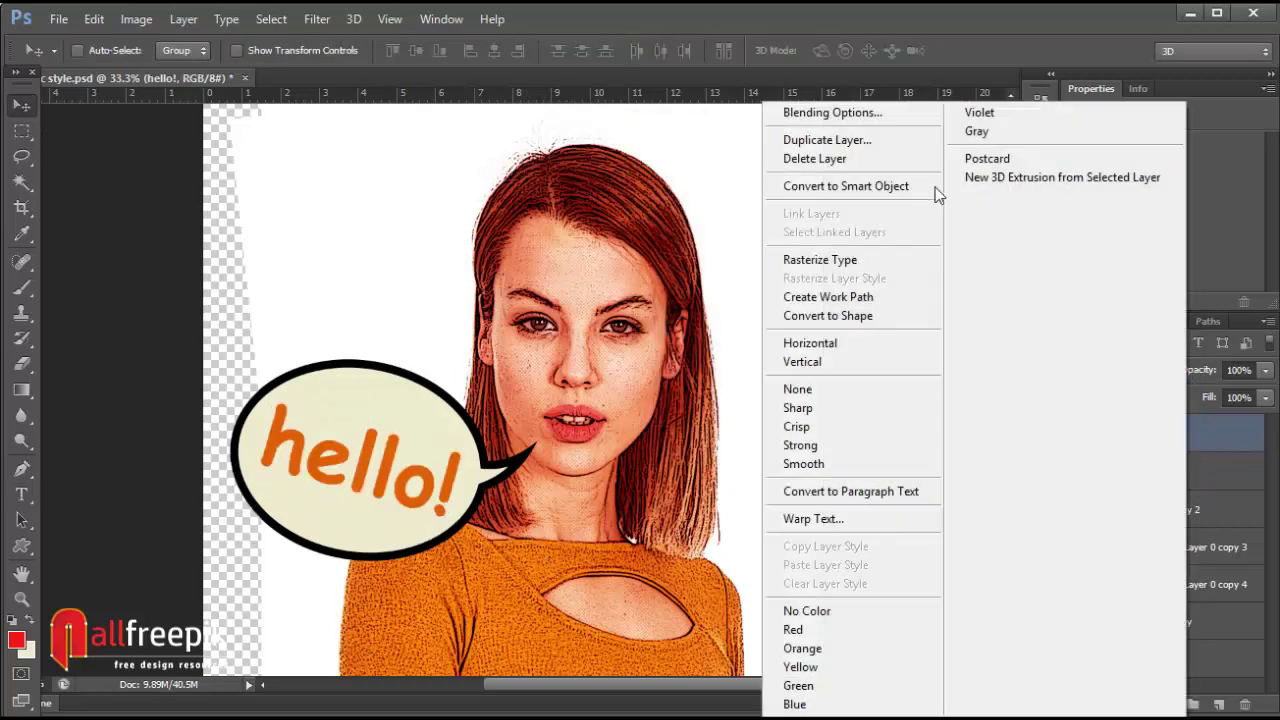
pyautogui.click(887, 118)
pyautogui.click(716, 256)
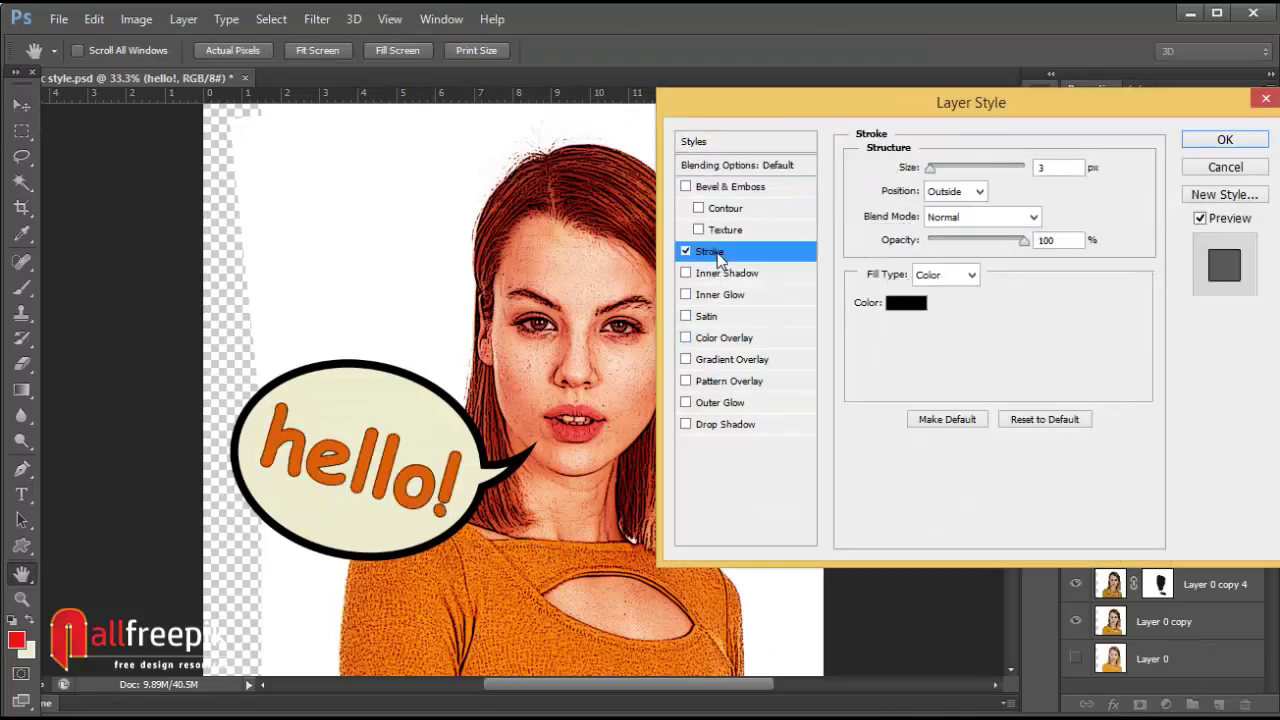
pyautogui.moveTo(933, 172); pyautogui.dragTo(942, 174)
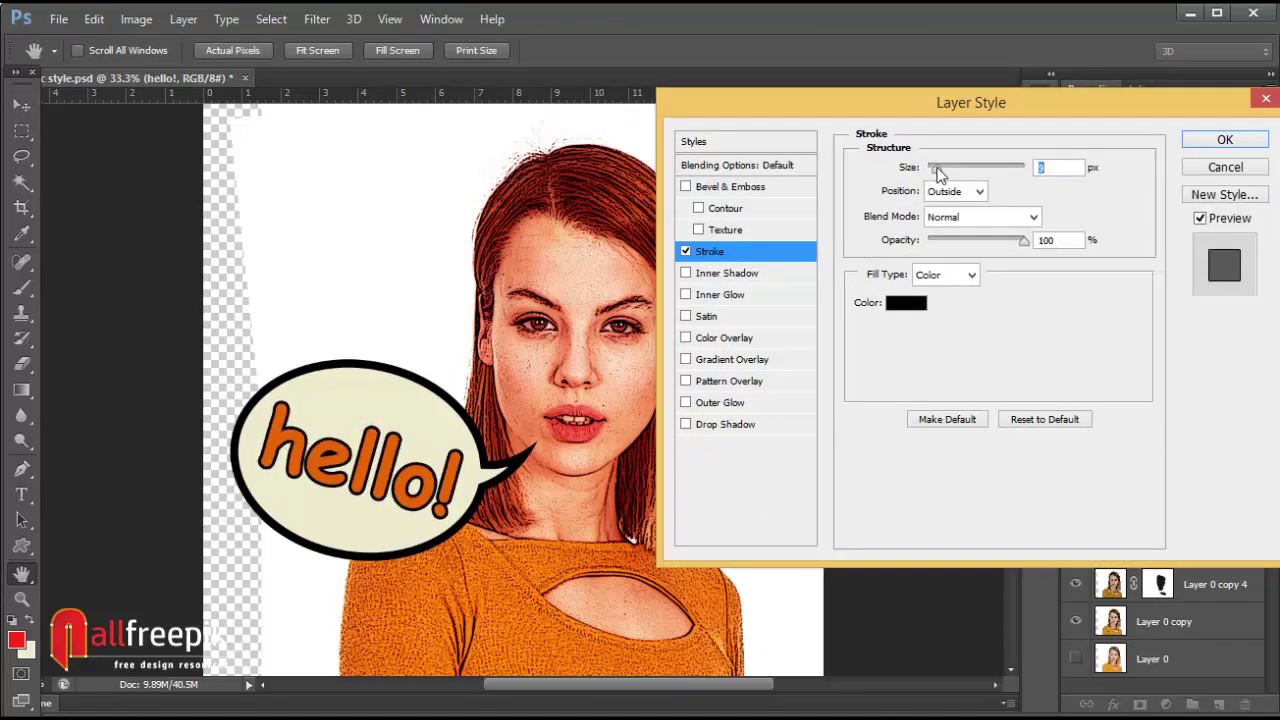
pyautogui.click(1200, 141)
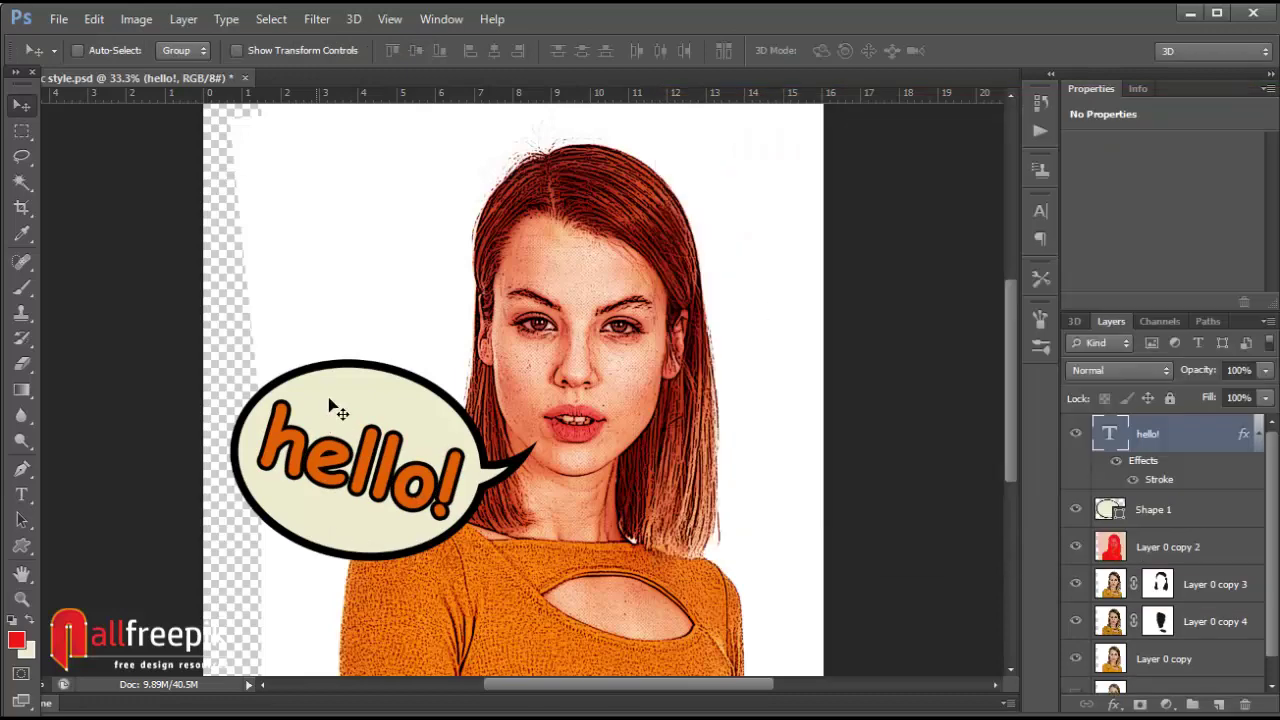
pyautogui.click(1168, 547)
# Step: On a new layer, fill the strip along the canvas's left edge with white
pyautogui.press('m')
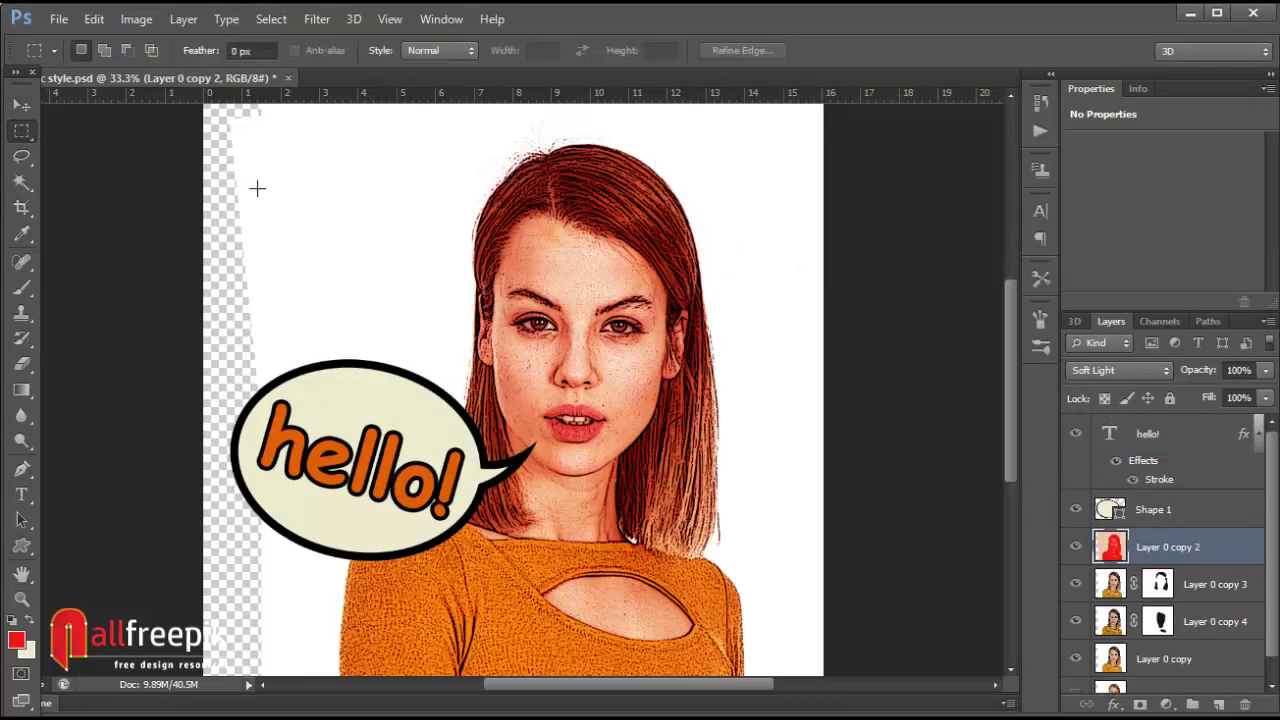
pyautogui.hotkey('ctrl', 'shift', 'alt', 'n')
pyautogui.moveTo(431, 503); pyautogui.dragTo(423, 563)
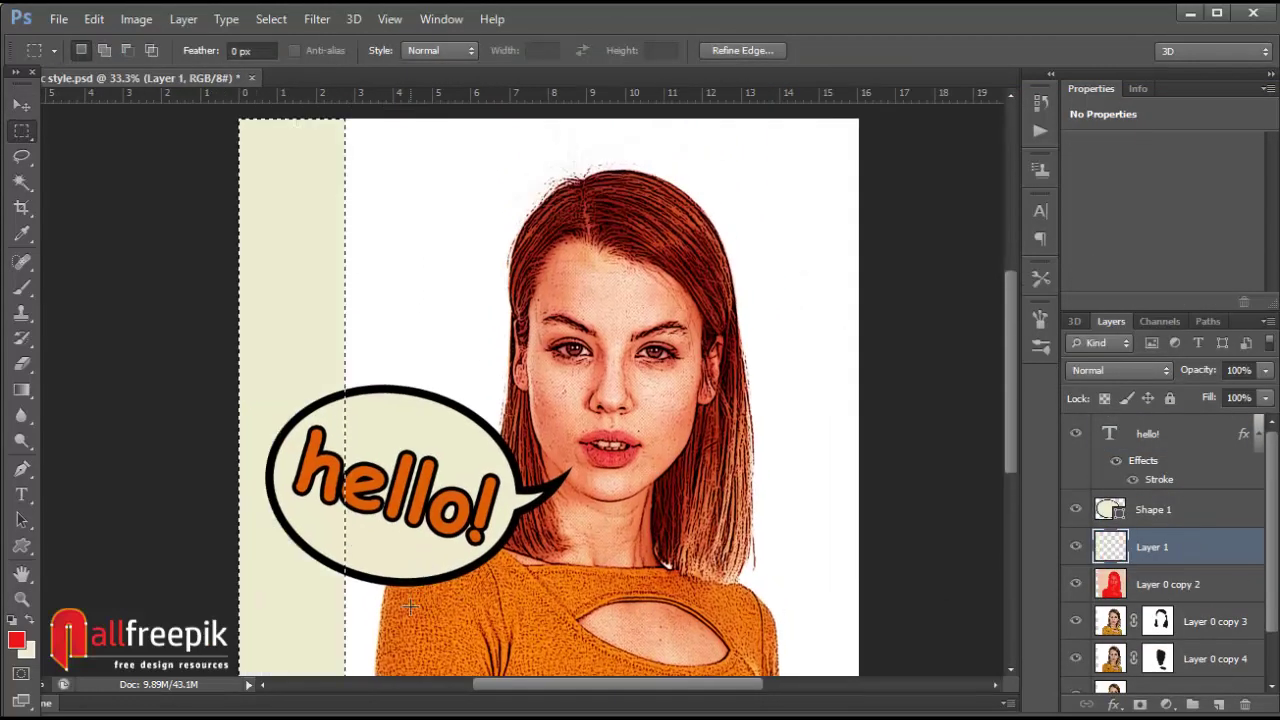
pyautogui.click(22, 233)
pyautogui.click(423, 297)
pyautogui.hotkey('alt', 'BackSpace')
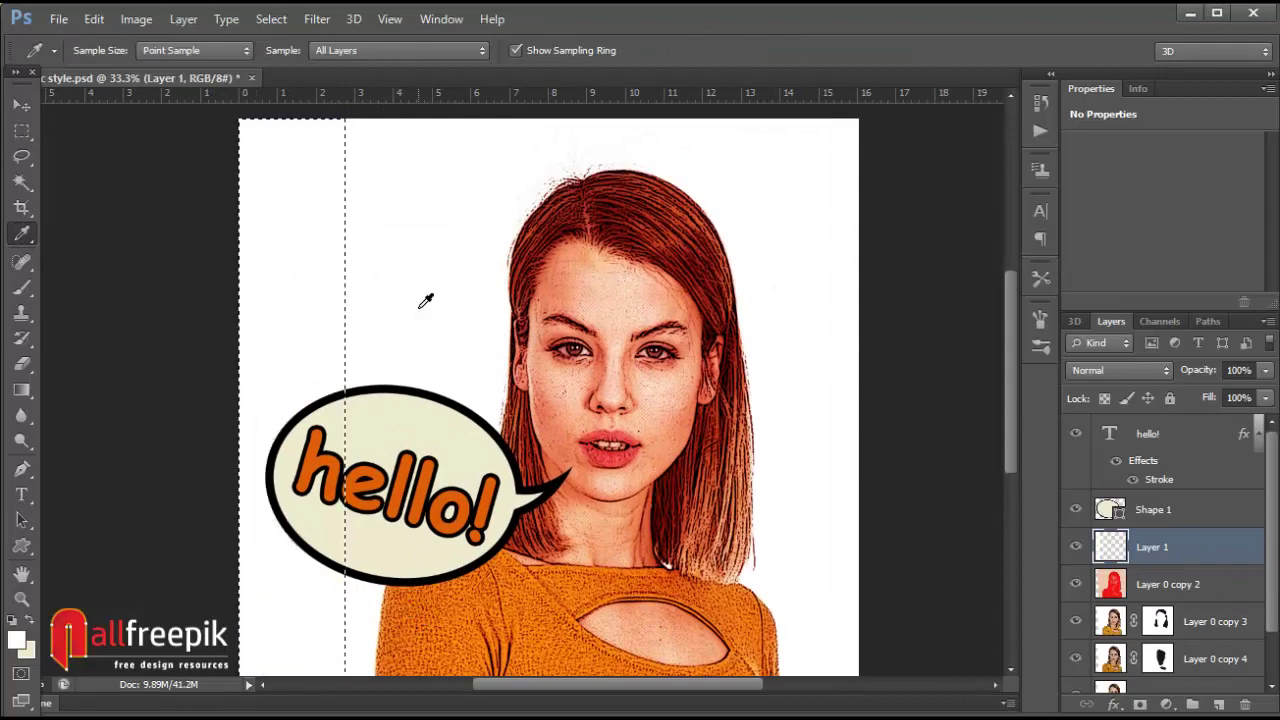
pyautogui.hotkey('ctrl', 'd')
pyautogui.press('v')
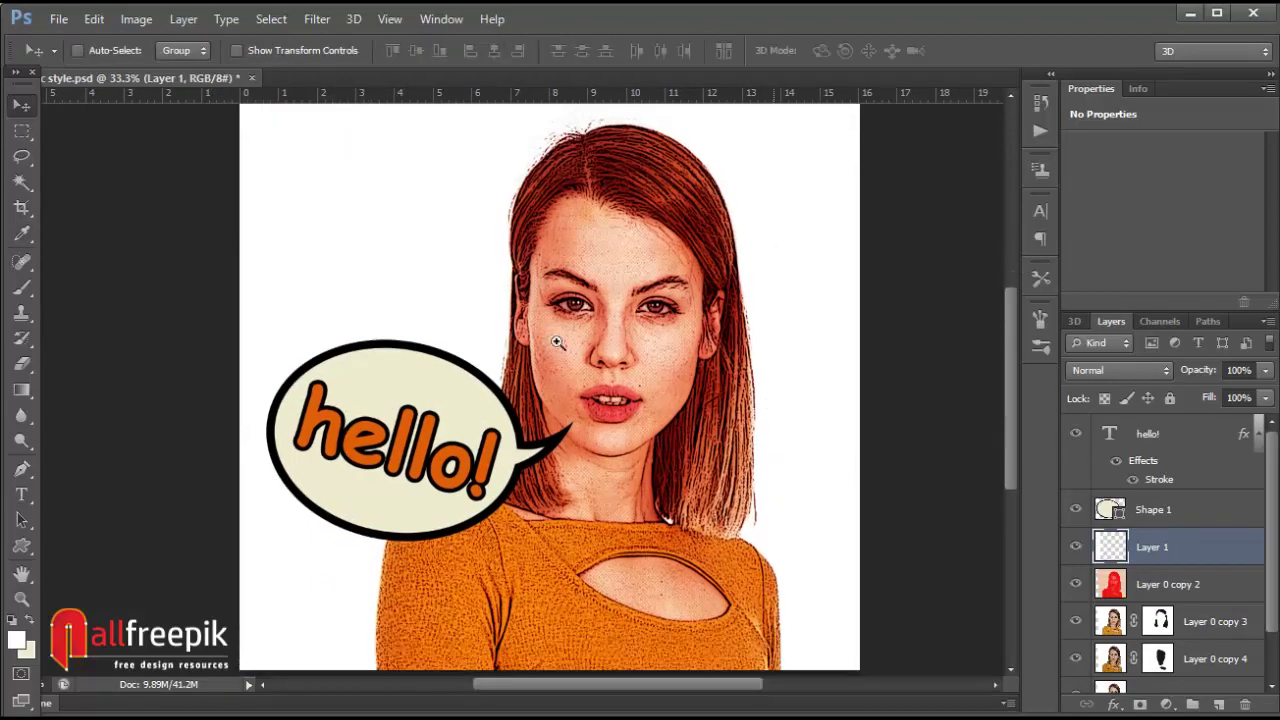
# Step: Zoom in to inspect the halftone detail on the face and the speech bubble
pyautogui.keyDown('ctrl'); pyautogui.click(579, 391); pyautogui.keyUp('ctrl')
pyautogui.scroll(-1, 665, 345)
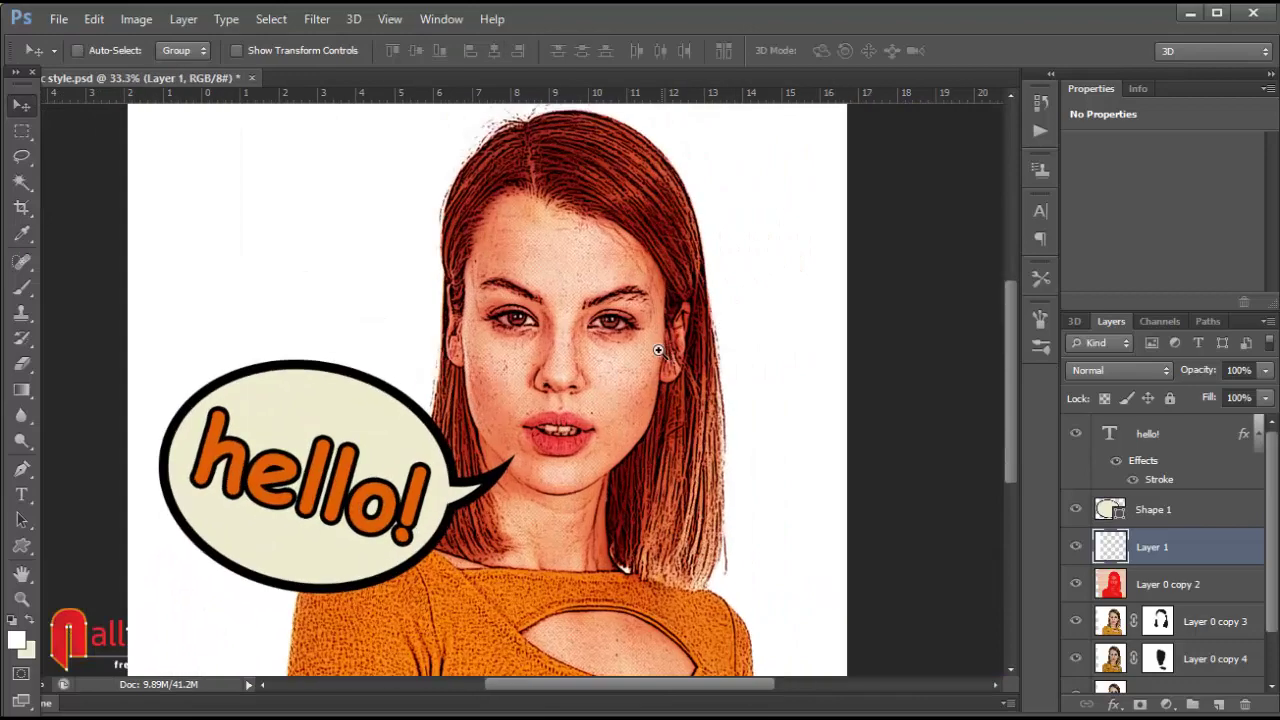
pyautogui.keyDown('ctrl'); pyautogui.click(658, 350); pyautogui.keyUp('ctrl')
pyautogui.keyDown('ctrl'); pyautogui.click(614, 349); pyautogui.keyUp('ctrl')
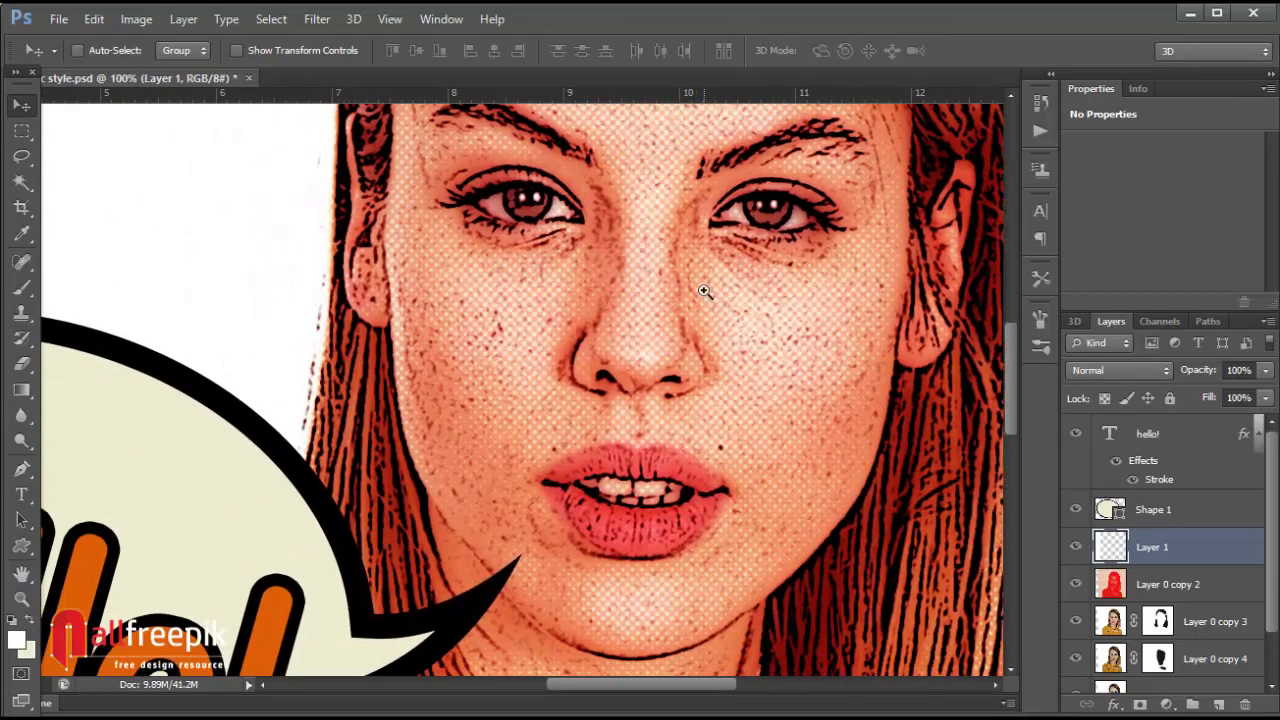
pyautogui.keyDown('ctrl'); pyautogui.click(704, 291); pyautogui.keyUp('ctrl')
pyautogui.scroll(-2, 712, 302)
pyautogui.scroll(-1, 705, 297)
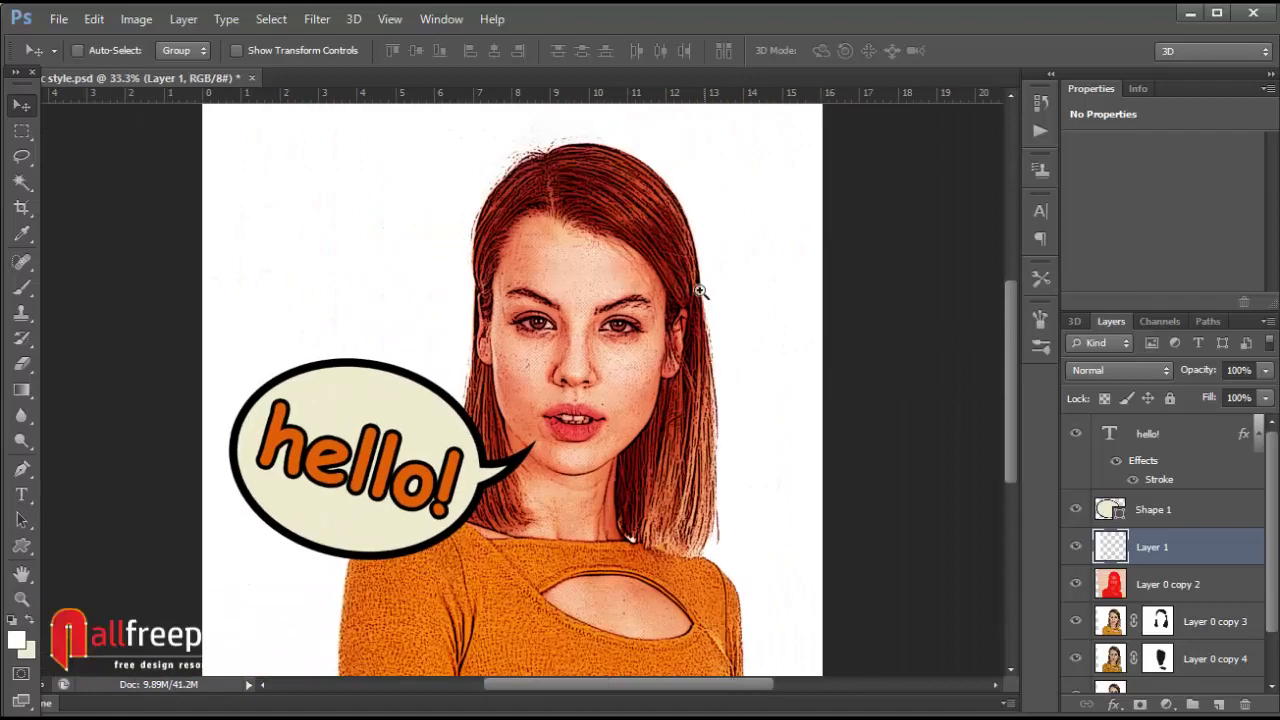
pyautogui.scroll(1, 525, 521)
pyautogui.moveTo(528, 495)
pyautogui.mouseDown()
pyautogui.moveTo(582, 461)
pyautogui.moveTo(595, 496)
pyautogui.mouseUp()
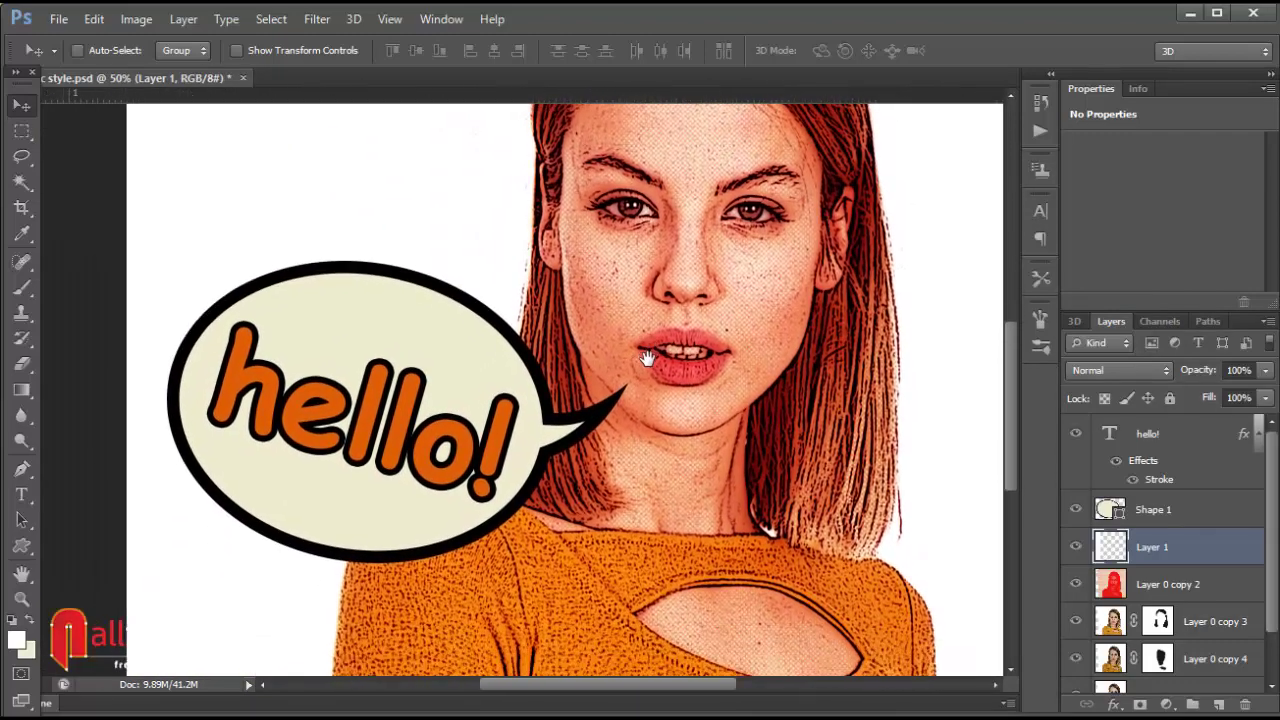
# Step: Raise the Screen-blended Layer 0 copy 3 to about 77% opacity
pyautogui.moveTo(650, 383); pyautogui.dragTo(615, 362)
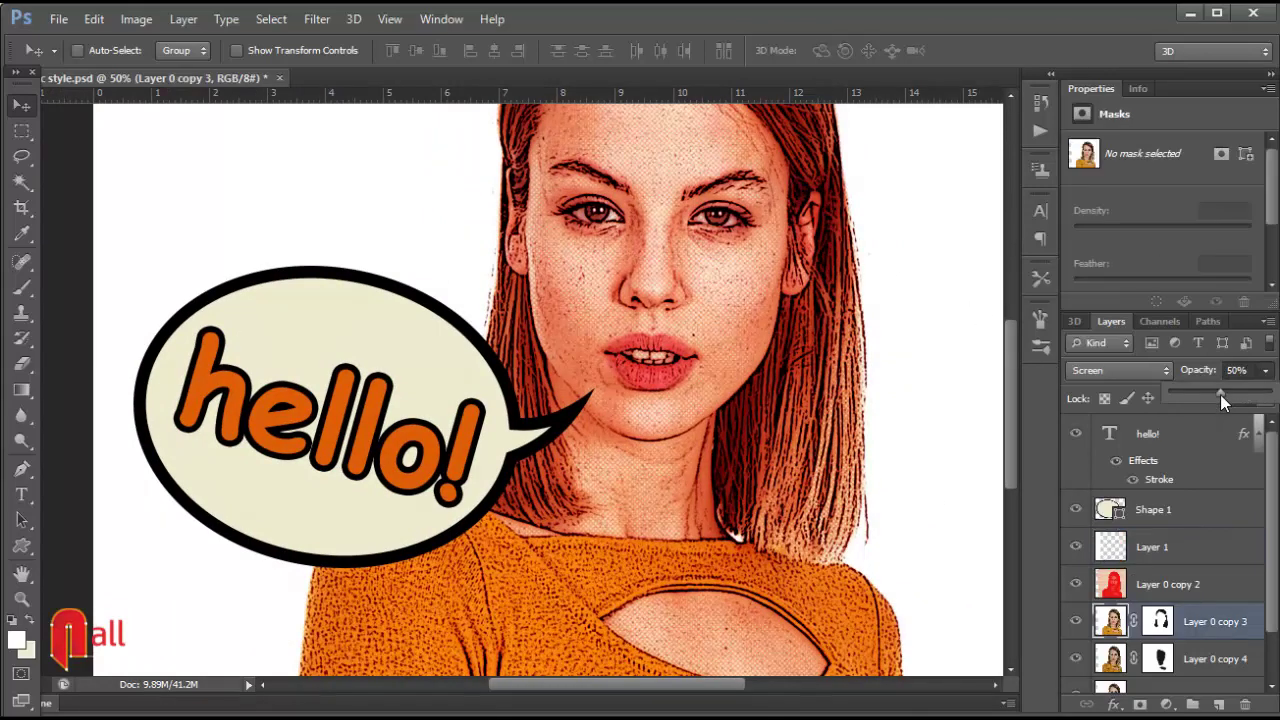
pyautogui.moveTo(1231, 396); pyautogui.dragTo(1243, 400)
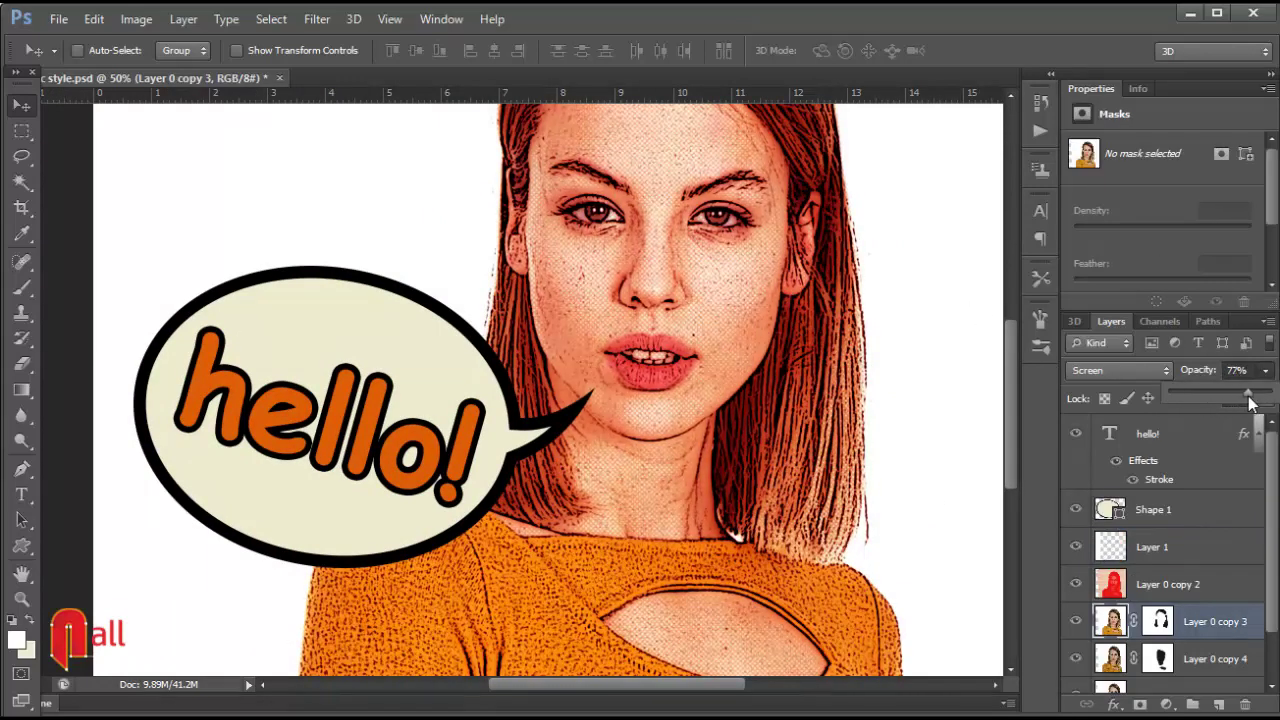
pyautogui.click(1205, 660)
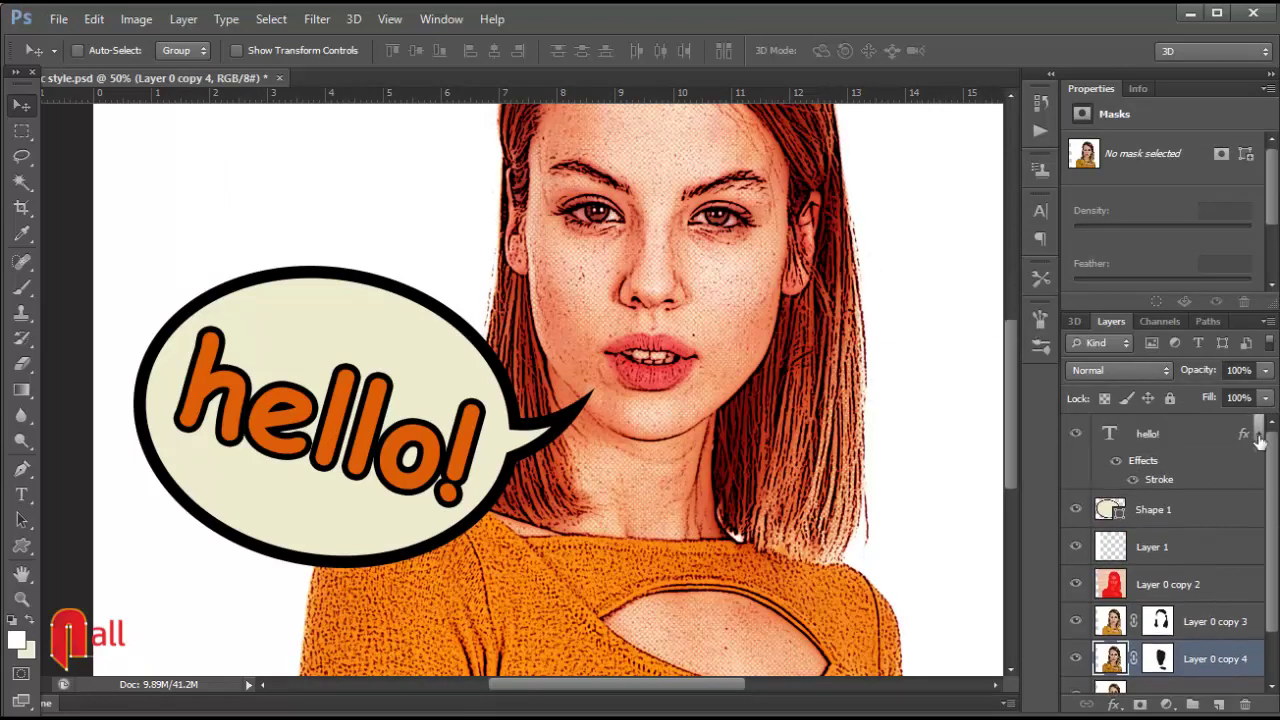
# Step: Select the layers from hello! down to Layer 0 copy 2 and group them into Group 1
pyautogui.scroll(-2, 1260, 440)
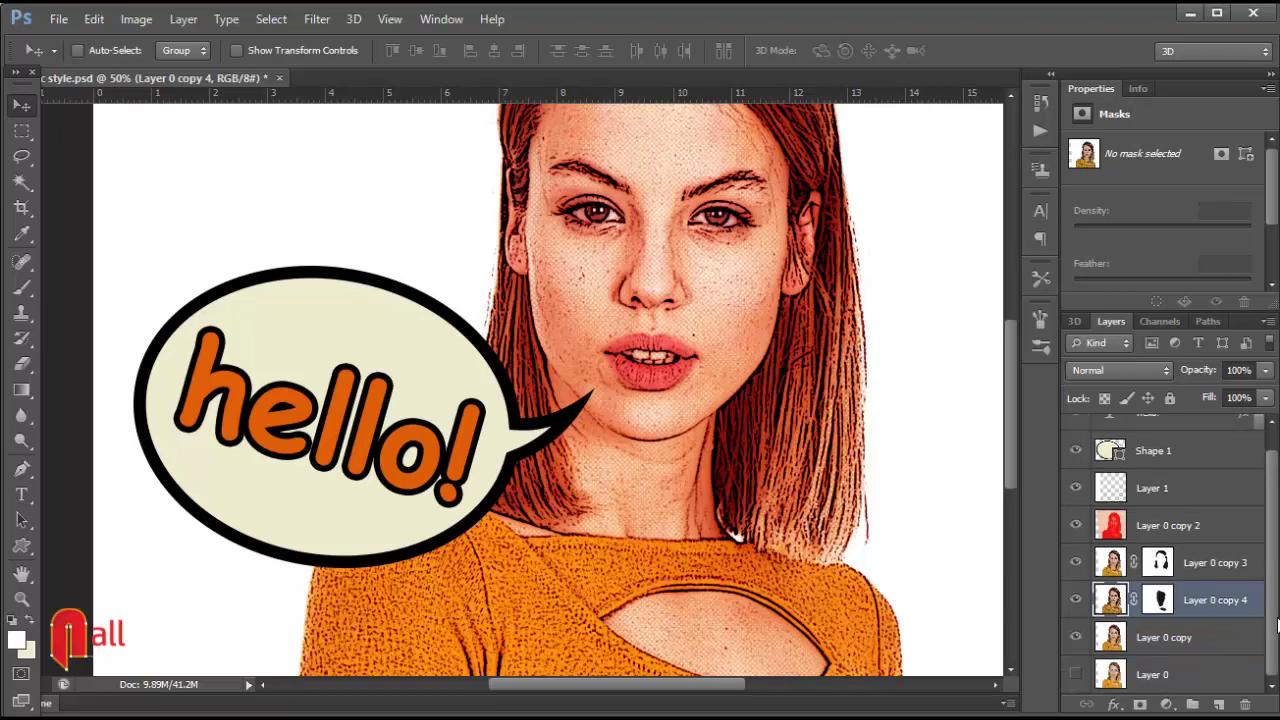
pyautogui.click(1158, 655)
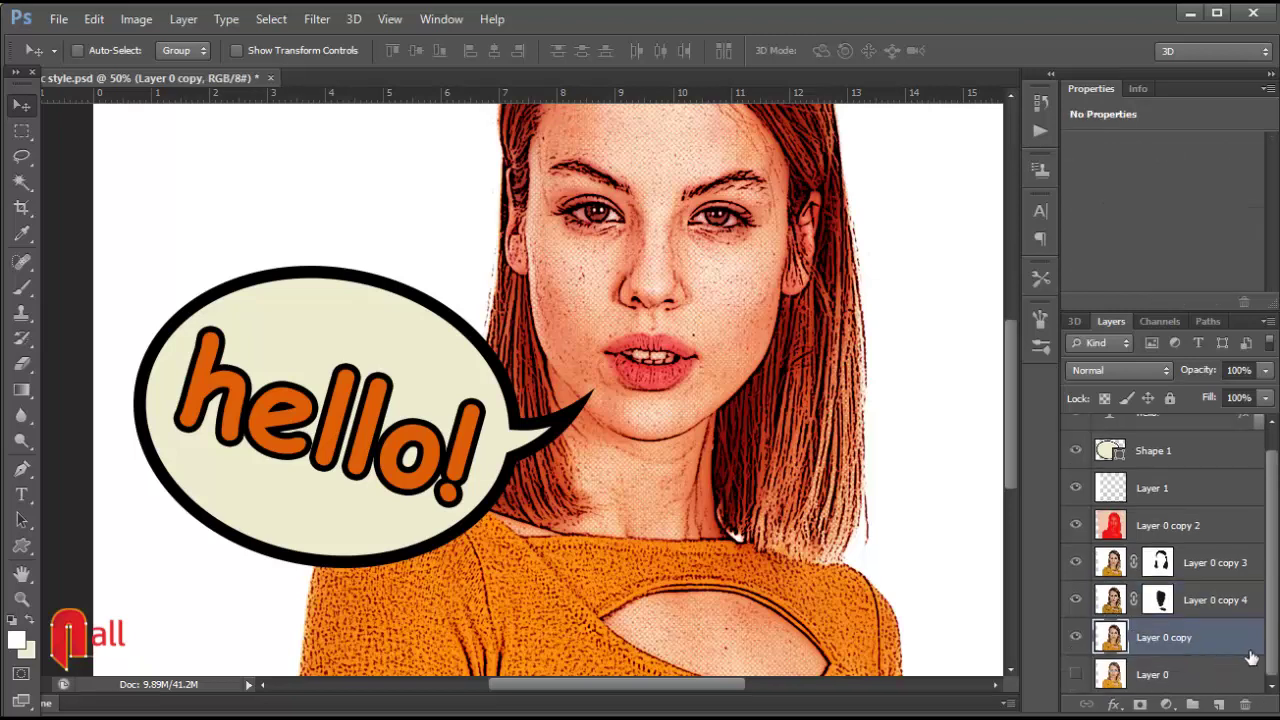
pyautogui.scroll(1, 1273, 528)
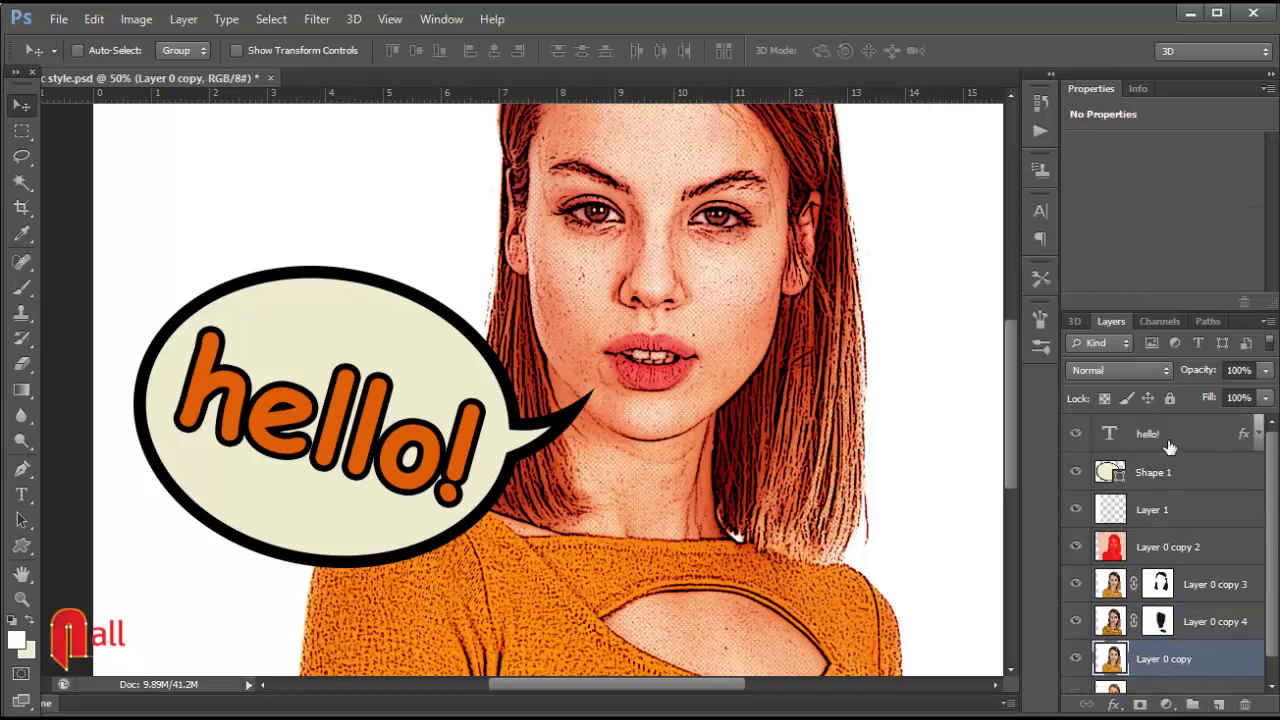
pyautogui.click(1166, 440)
pyautogui.keyDown('shift'); pyautogui.click(1198, 566); pyautogui.keyUp('shift')
pyautogui.click(1197, 707)
pyautogui.click(1166, 456)
# Step: Move the layers from hello! through Layer 0 copy into Group 1
pyautogui.scroll(-1, 1262, 500)
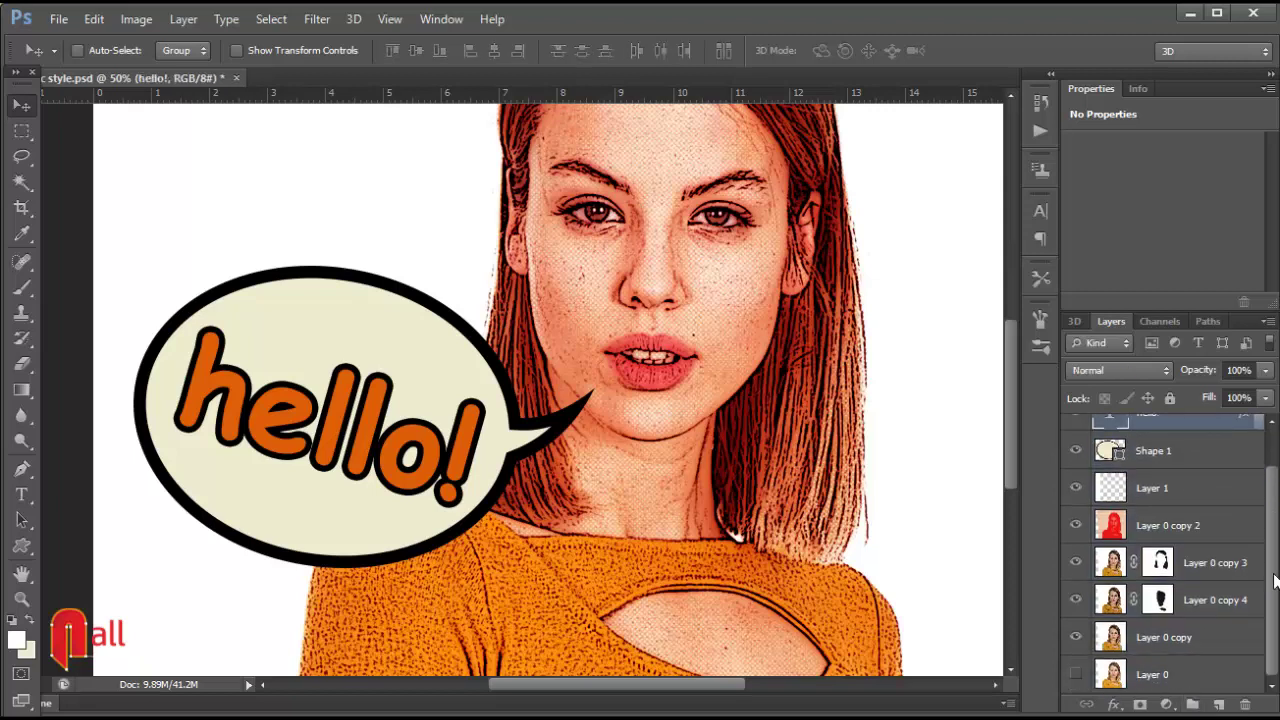
pyautogui.keyDown('shift'); pyautogui.click(1190, 640); pyautogui.keyUp('shift')
pyautogui.scroll(1, 1168, 477)
pyautogui.moveTo(1168, 477); pyautogui.dragTo(1145, 456)
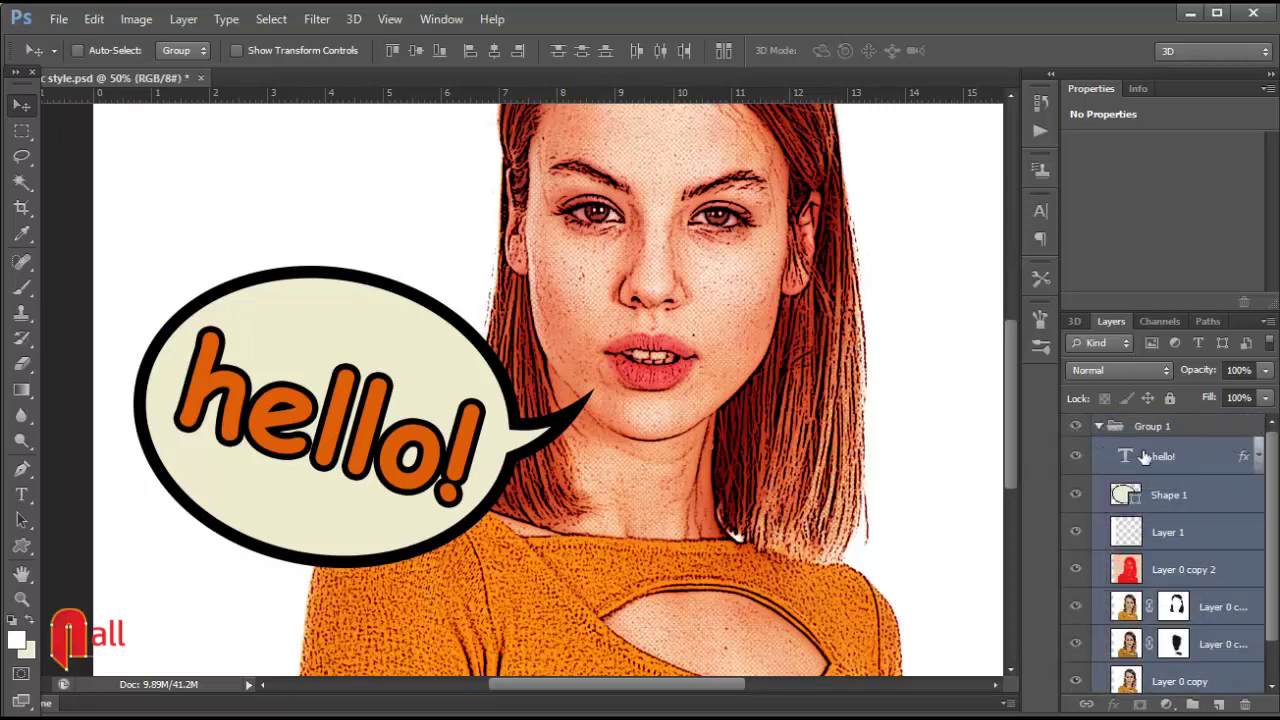
# Step: Collapse Group 1 and toggle its visibility to compare the comic effect with the original photo
pyautogui.click(1099, 428)
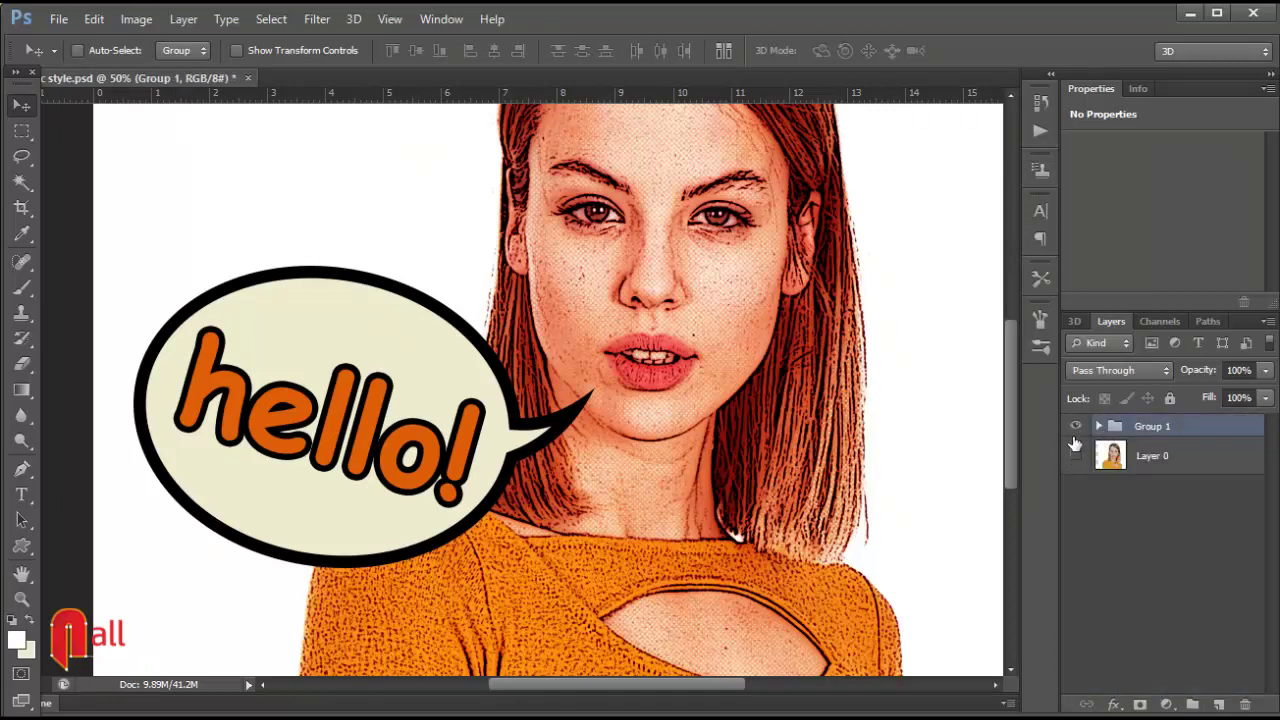
pyautogui.click(1076, 427)
pyautogui.click(1077, 428)
pyautogui.click(1077, 428)
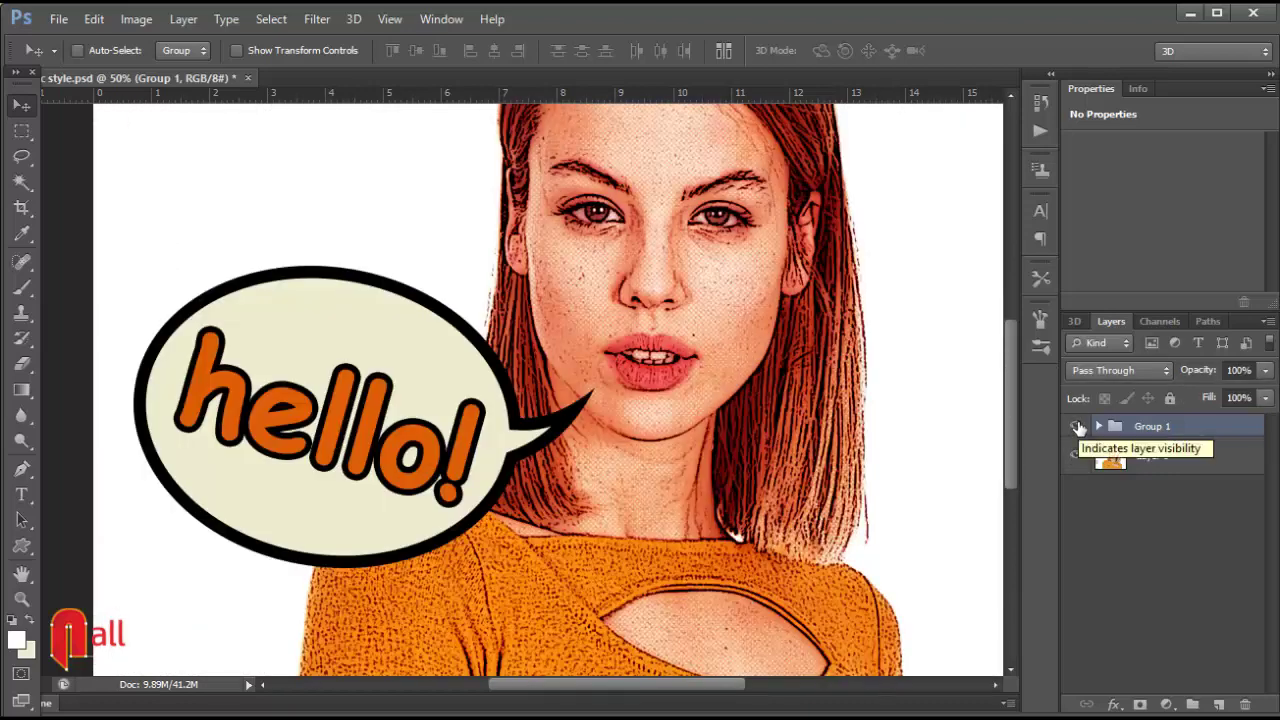